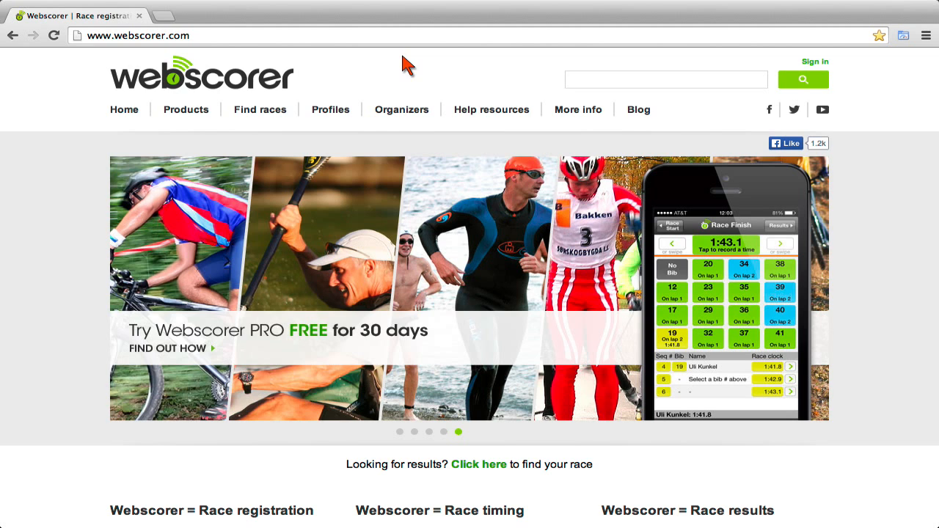
Go to Organizers > My registrations and open the new-account sign-up form.
{"action": "mouse_move", "coordinate": [403, 112]}
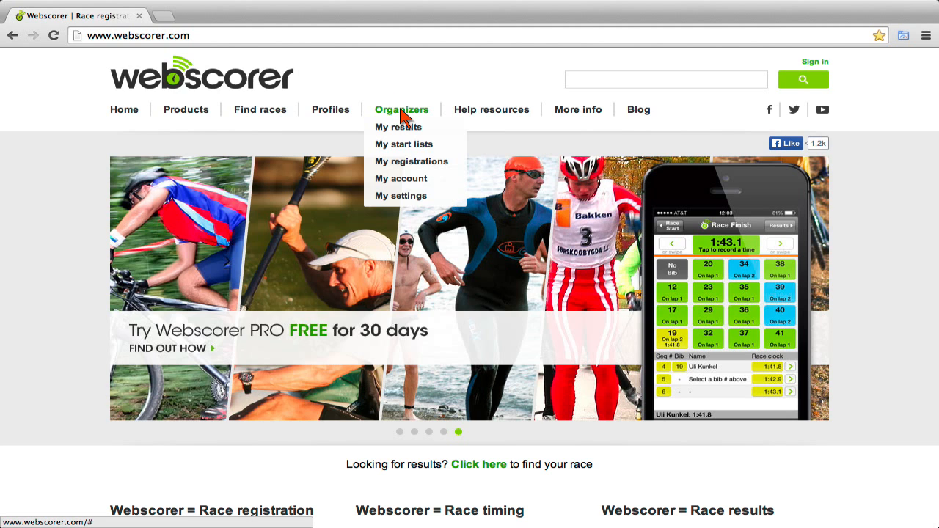
{"action": "left_click", "coordinate": [426, 162]}
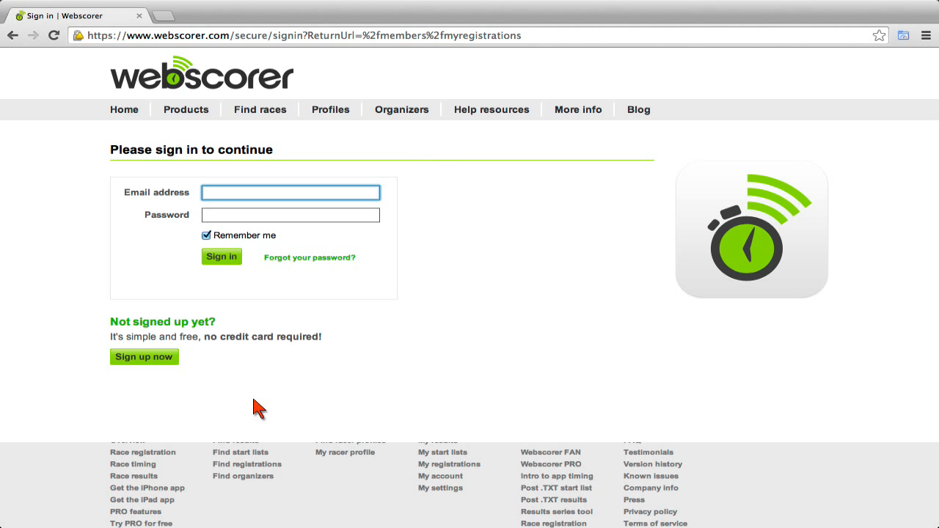
{"action": "left_click", "coordinate": [147, 360]}
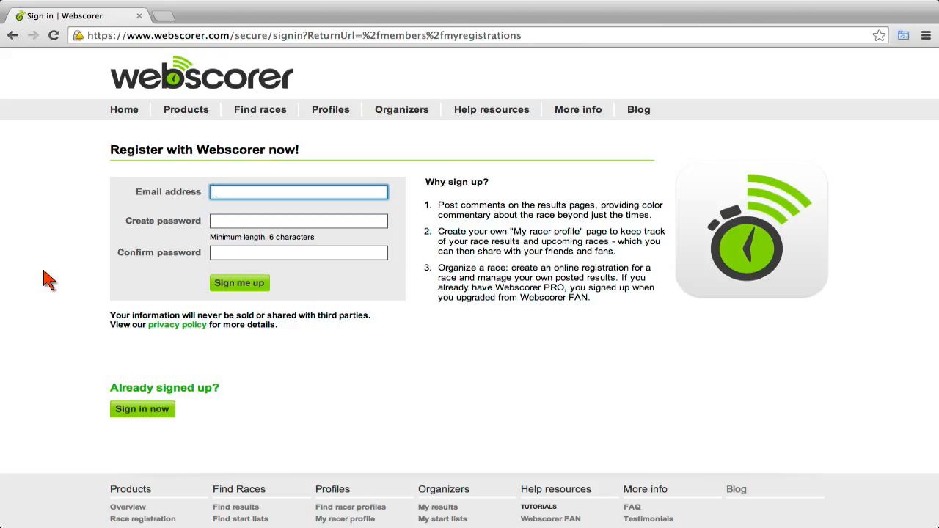
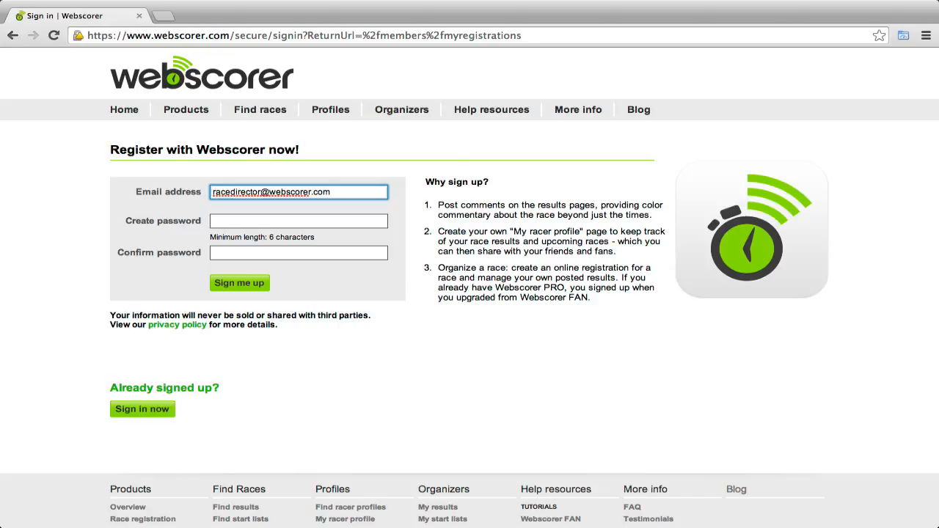
Sign up with the organizer's e-mail and a matching password, then continue past the confirmation.
{"action": "key", "text": "Tab"}
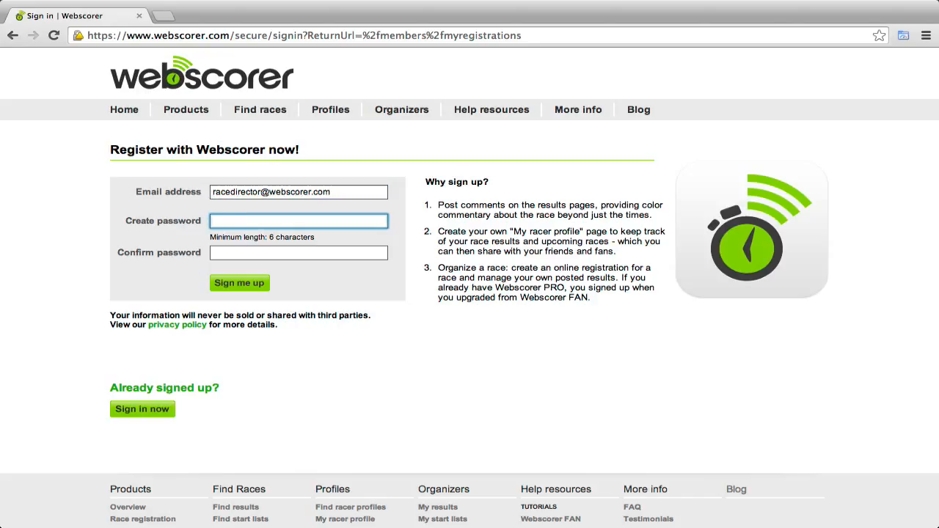
{"action": "type", "text": "•••••••••"}
{"action": "key", "text": "Tab"}
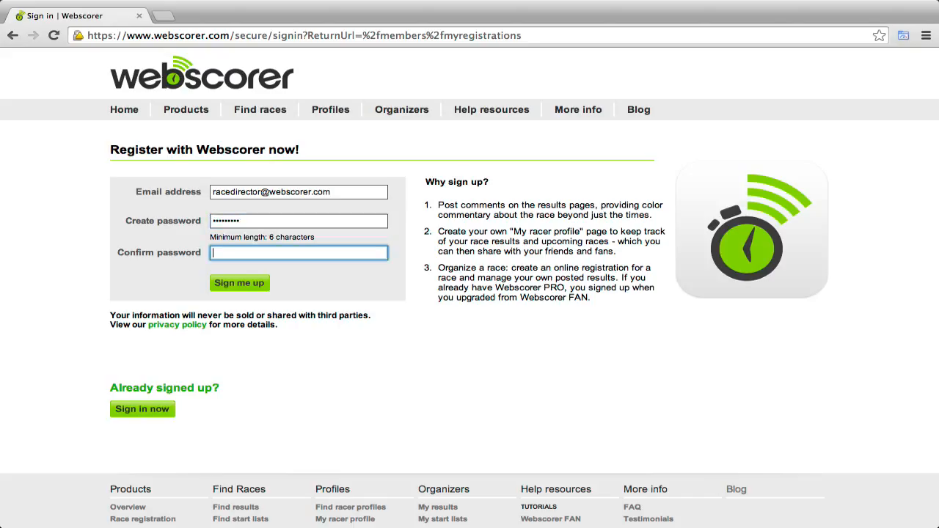
{"action": "type", "text": "••••"}
{"action": "key", "text": "BackSpace"}
{"action": "key", "text": "BackSpace"}
{"action": "key", "text": "BackSpace"}
{"action": "key", "text": "BackSpace"}
{"action": "type", "text": "•••••••••"}
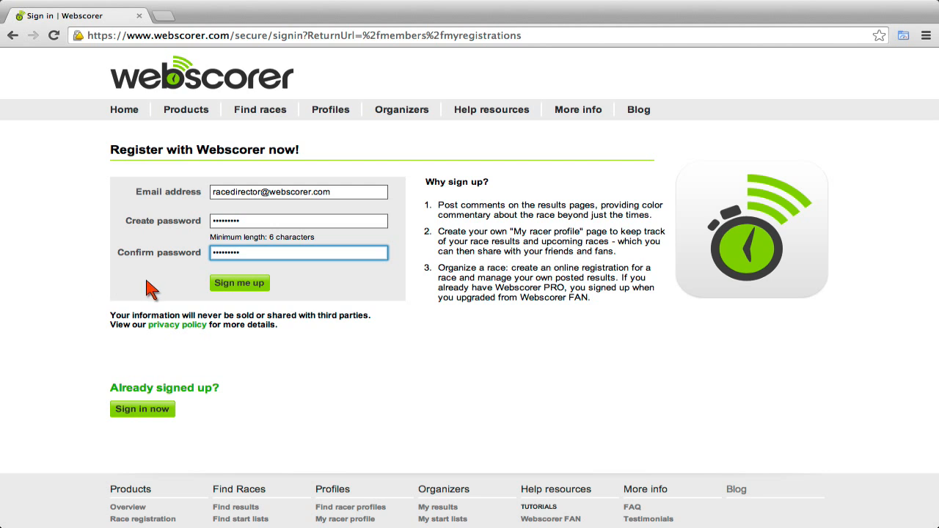
{"action": "left_click", "coordinate": [240, 288]}
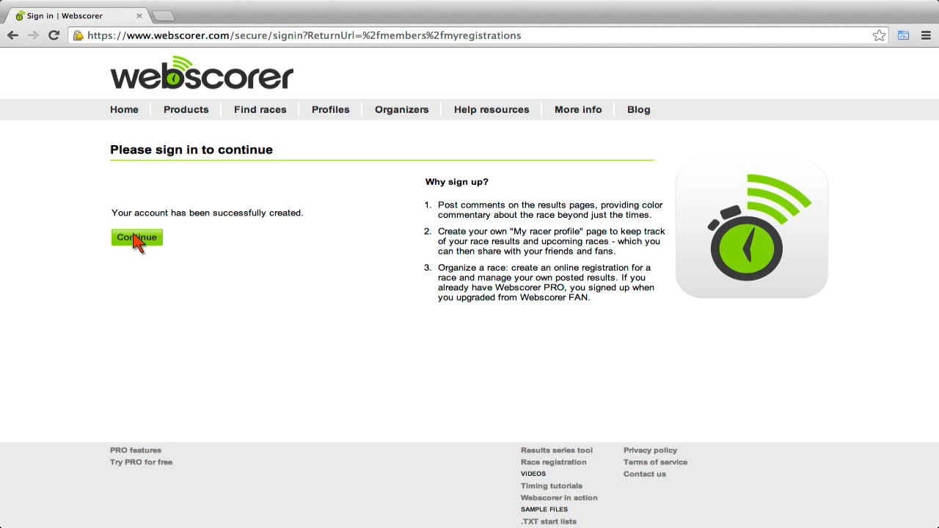
{"action": "left_click", "coordinate": [135, 240]}
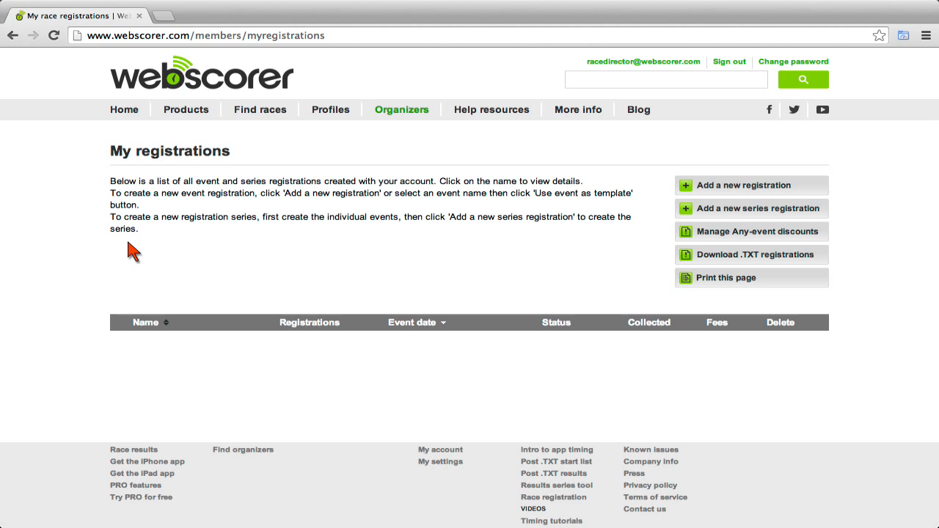
Add a new registration from the My registrations page.
{"action": "left_click", "coordinate": [738, 193]}
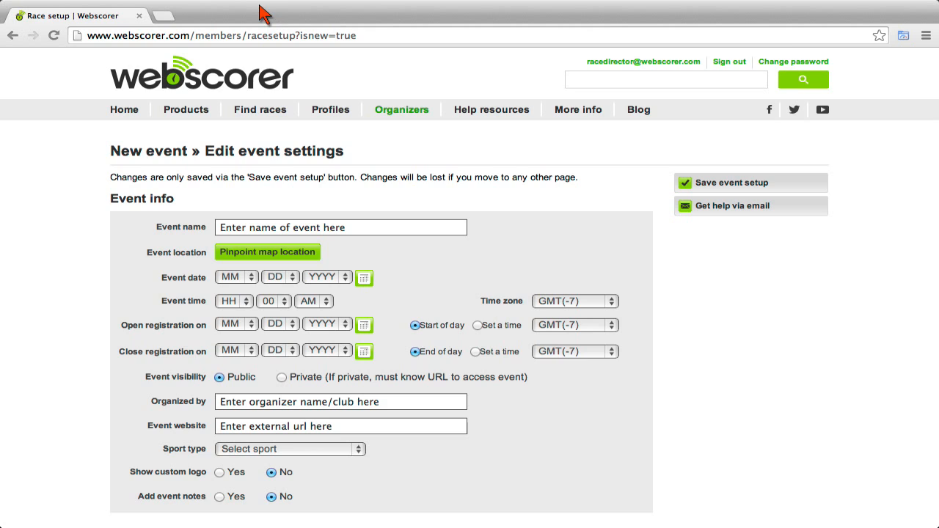
Name the event 'Season Opener 5K & 10K' and pin its location at Marymoor Park, Redmond.
{"action": "left_click", "coordinate": [389, 229]}
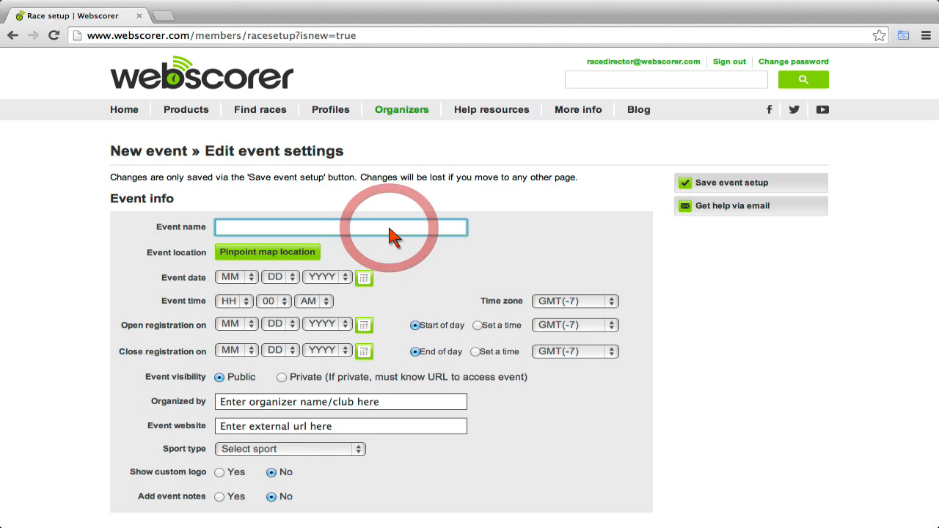
{"action": "type", "text": "Season "}
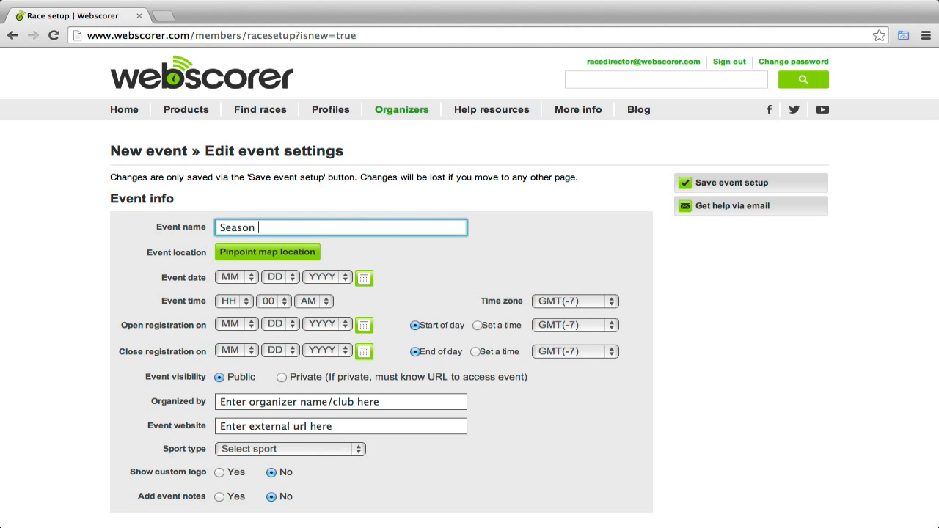
{"action": "type", "text": "Opener 5K & 10K"}
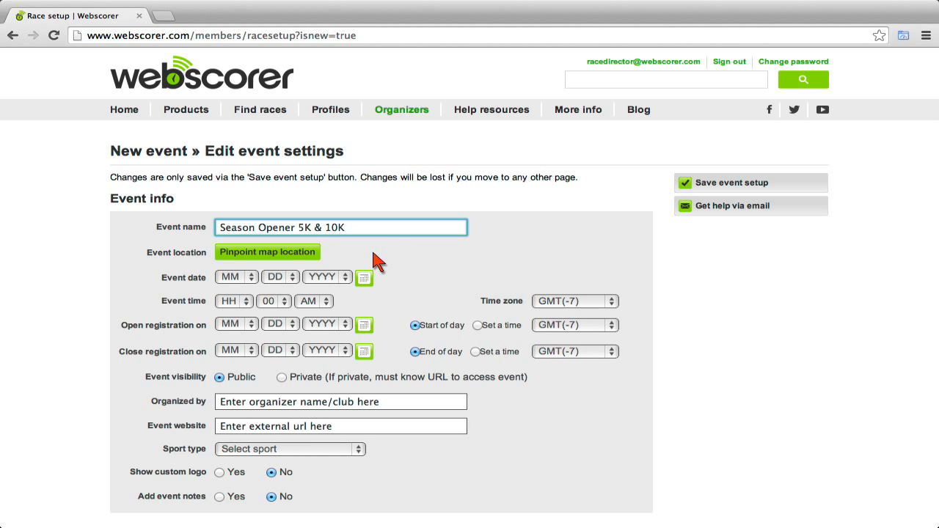
{"action": "left_click", "coordinate": [291, 257]}
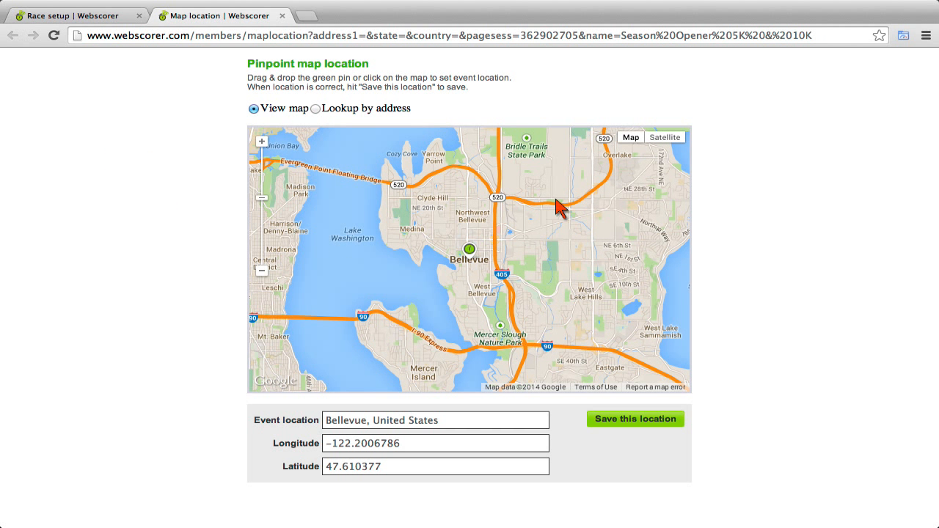
{"action": "left_click_drag", "start_coordinate": [558, 208], "coordinate": [491, 282]}
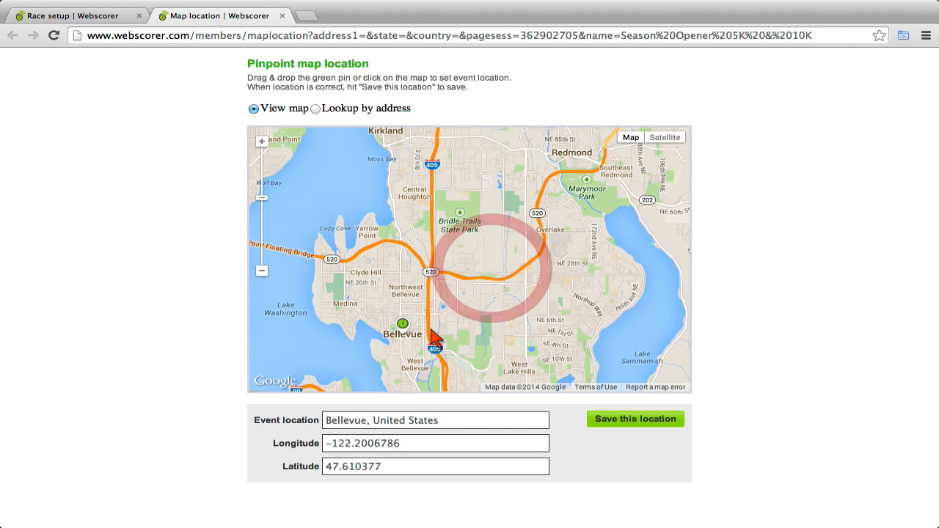
{"action": "left_click_drag", "start_coordinate": [405, 327], "coordinate": [592, 191]}
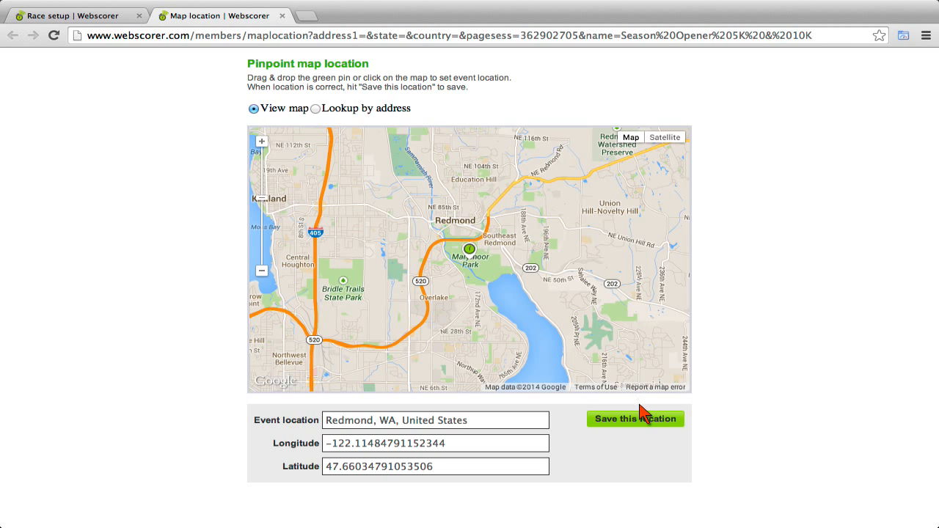
{"action": "left_click", "coordinate": [635, 420]}
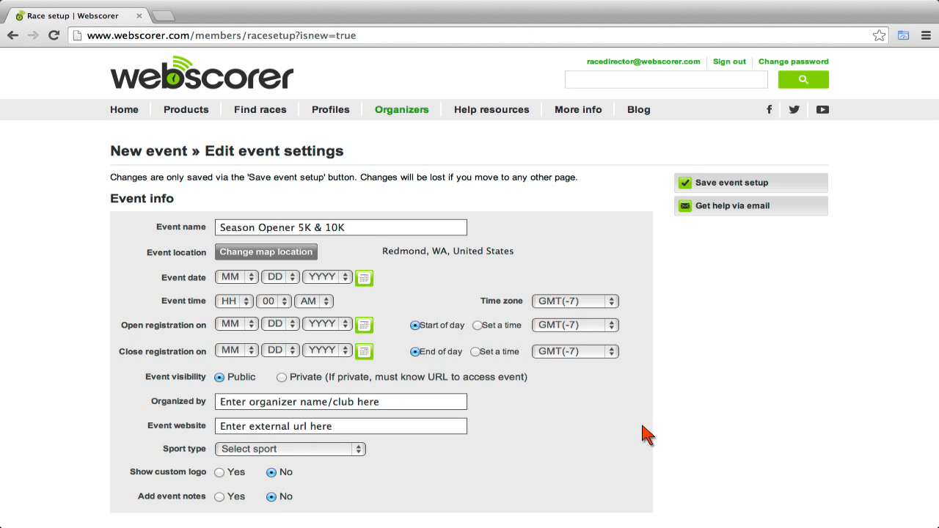
Set the event date to May 31, 2014 with a 10 AM start.
{"action": "left_click", "coordinate": [364, 282]}
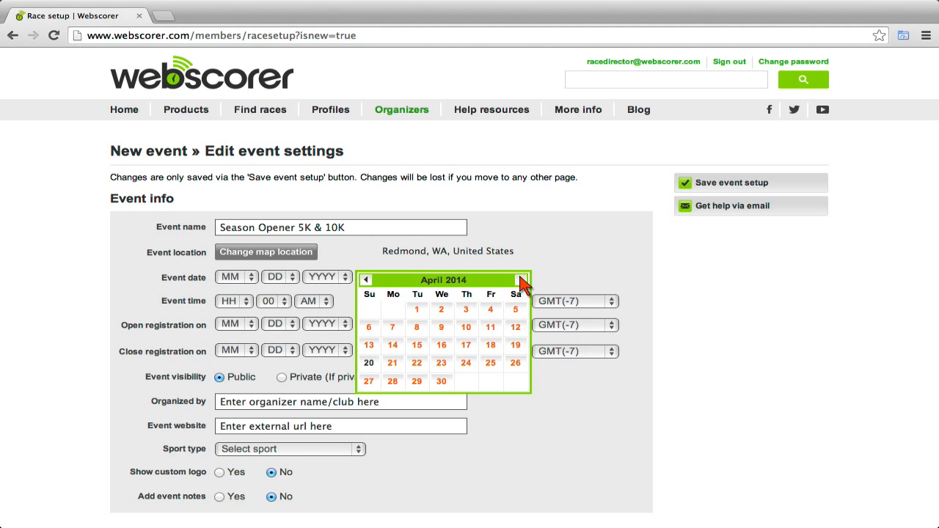
{"action": "left_click", "coordinate": [520, 281]}
{"action": "left_click", "coordinate": [516, 381]}
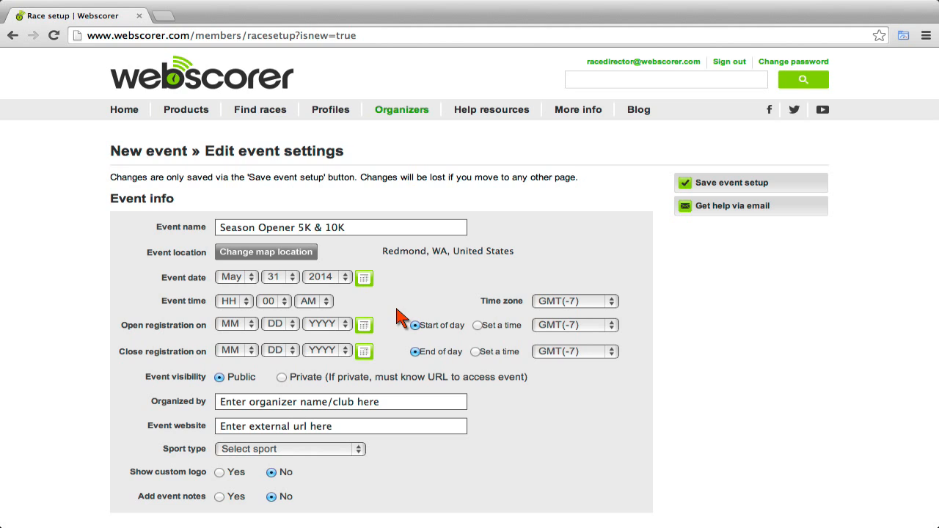
{"action": "left_click", "coordinate": [247, 305]}
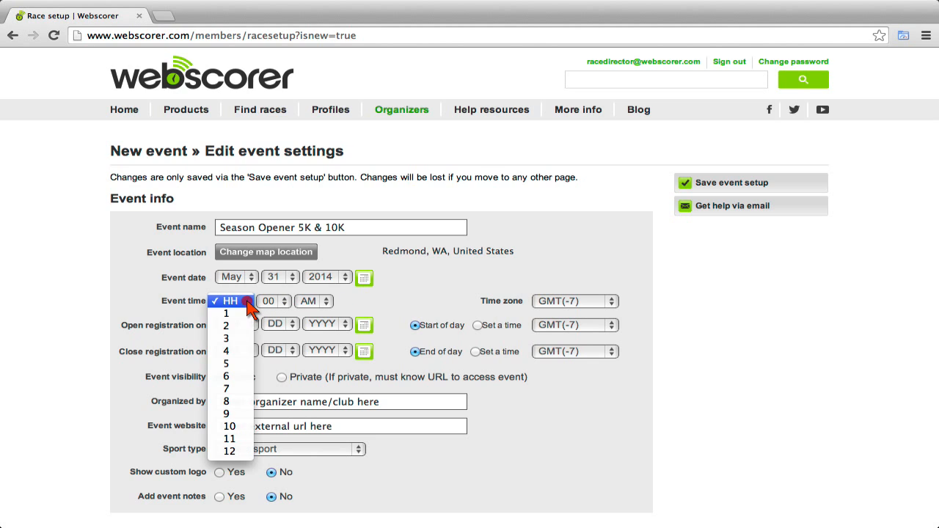
{"action": "left_click", "coordinate": [234, 428]}
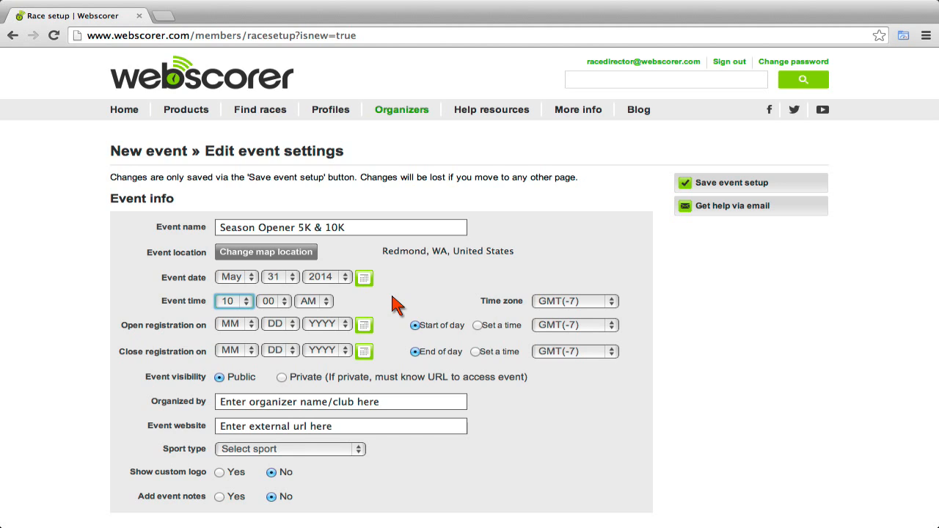
Open registration from April 20 to May 30, 2014, keeping the event public.
{"action": "left_click", "coordinate": [364, 325]}
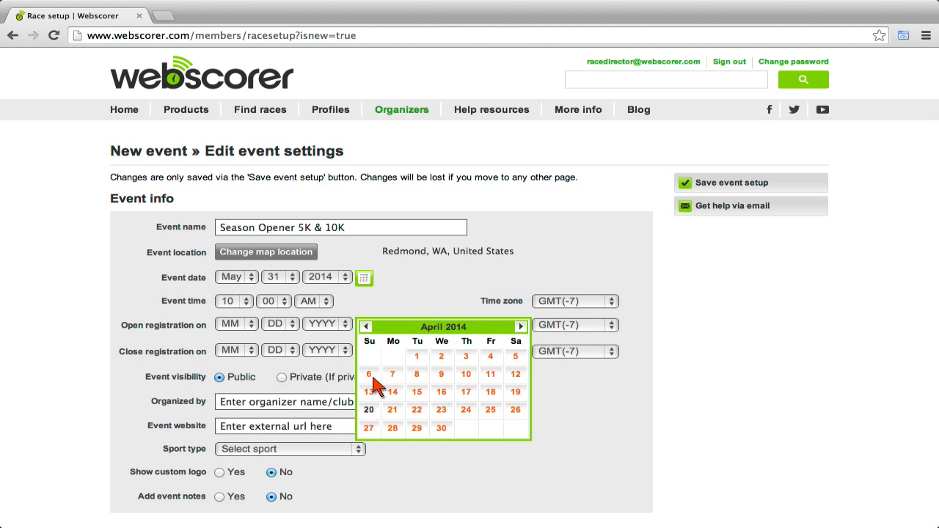
{"action": "left_click", "coordinate": [368, 409]}
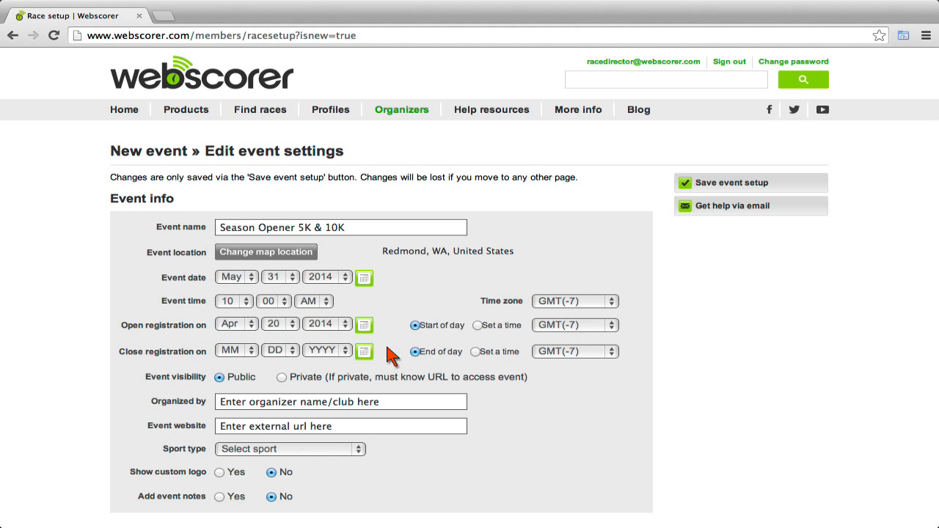
{"action": "left_click", "coordinate": [364, 352]}
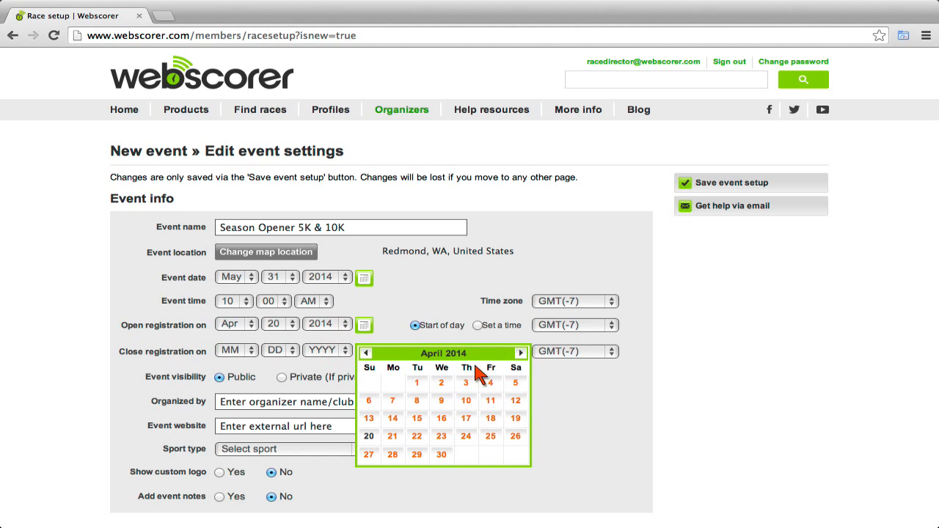
{"action": "left_click", "coordinate": [521, 353]}
{"action": "left_click", "coordinate": [494, 456]}
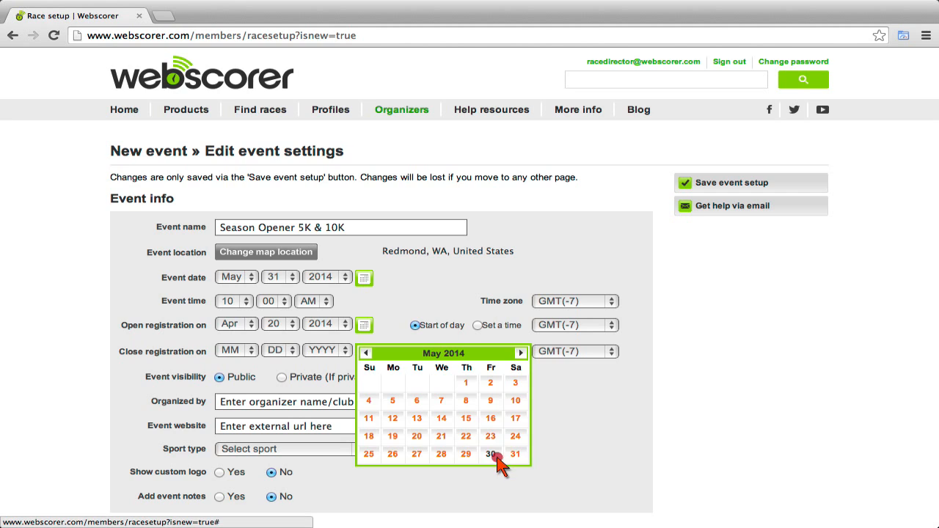
{"action": "left_click", "coordinate": [397, 351]}
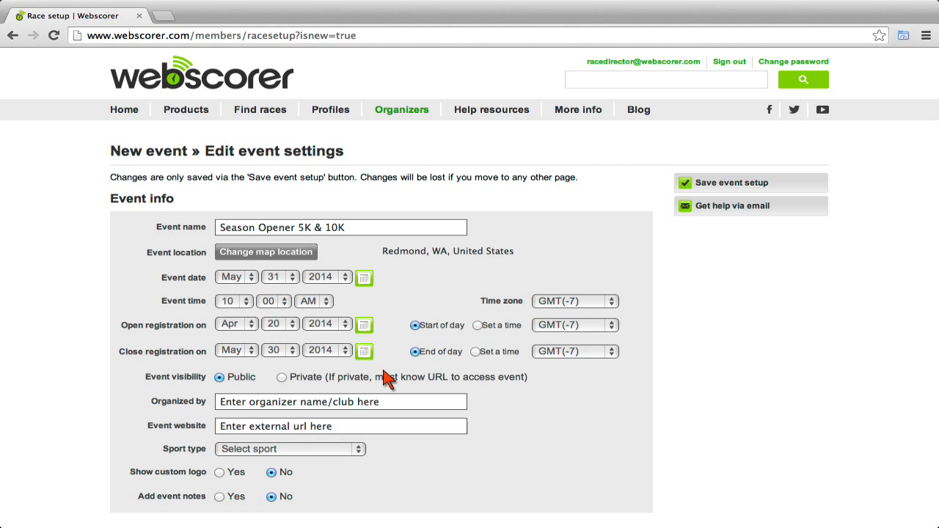
{"action": "left_click", "coordinate": [282, 378]}
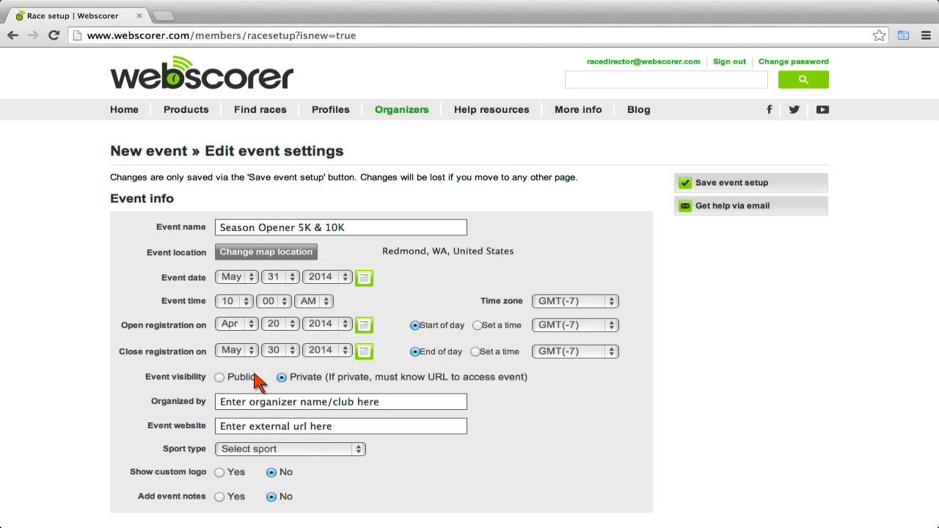
{"action": "left_click", "coordinate": [221, 378]}
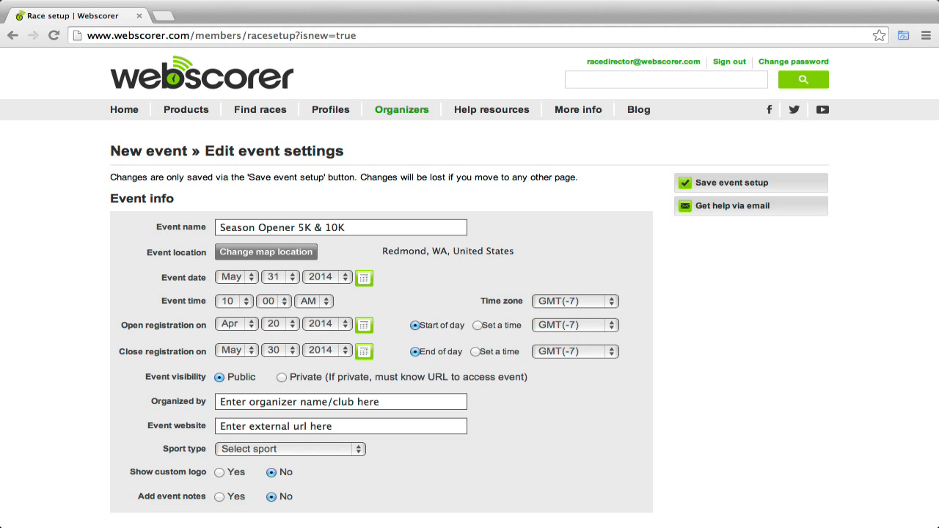
Set organizer to Webscorer Trail Runners, fill the website, and choose Running - trail as sport.
{"action": "left_click", "coordinate": [455, 408]}
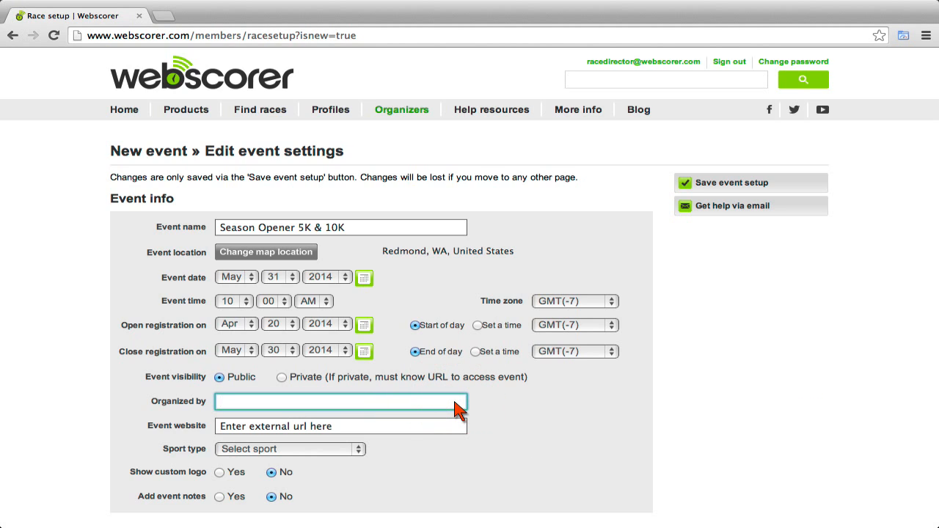
{"action": "type", "text": "Websc"}
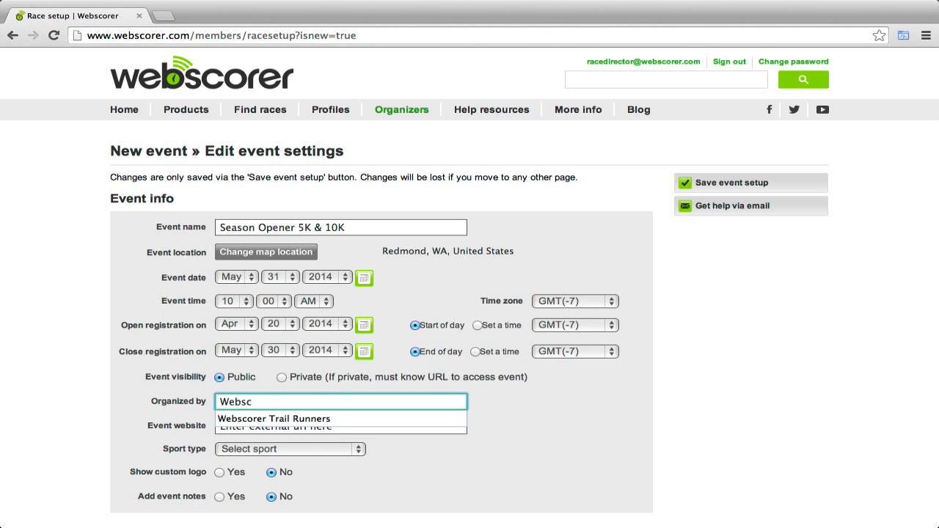
{"action": "key", "text": "Down"}
{"action": "key", "text": "Tab"}
{"action": "type", "text": "www"}
{"action": "key", "text": "Down"}
{"action": "key", "text": "Tab"}
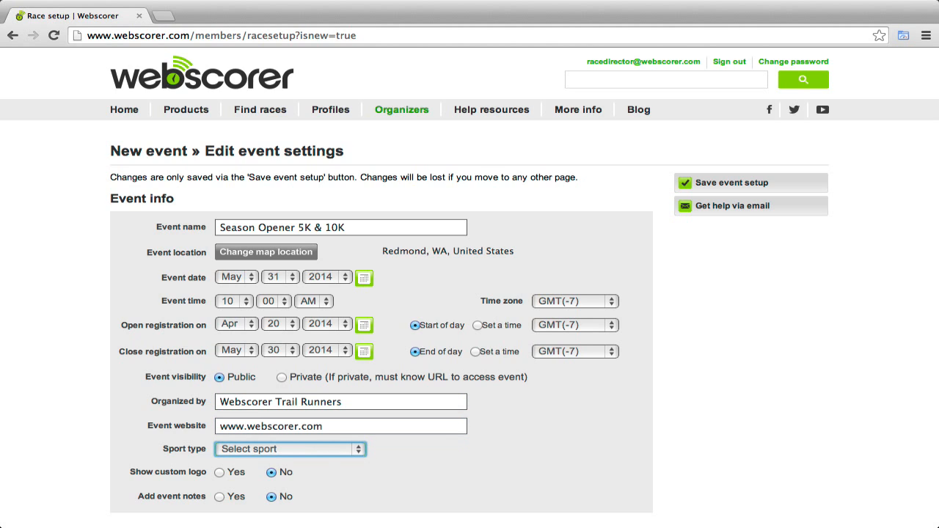
{"action": "left_click", "coordinate": [359, 449]}
{"action": "scroll", "coordinate": [367, 478], "scroll_direction": "down", "scroll_amount": 10}
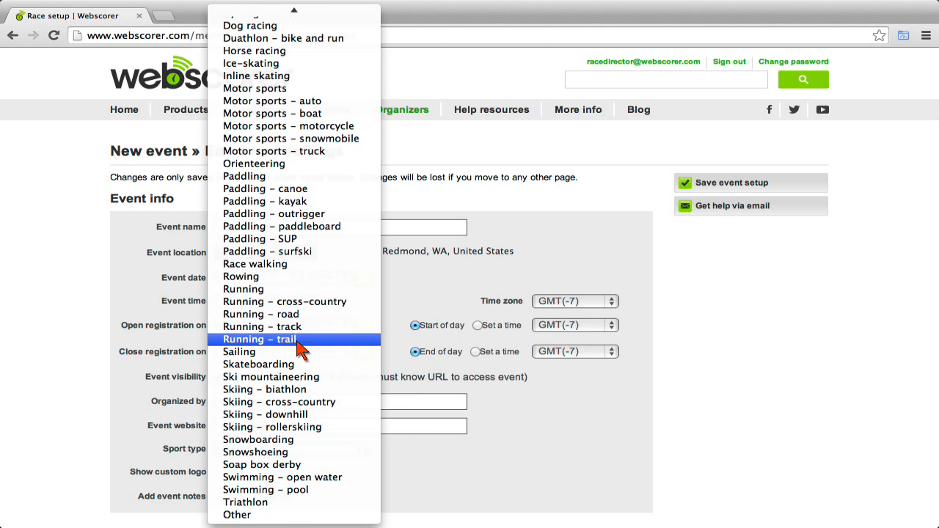
{"action": "left_click", "coordinate": [272, 339]}
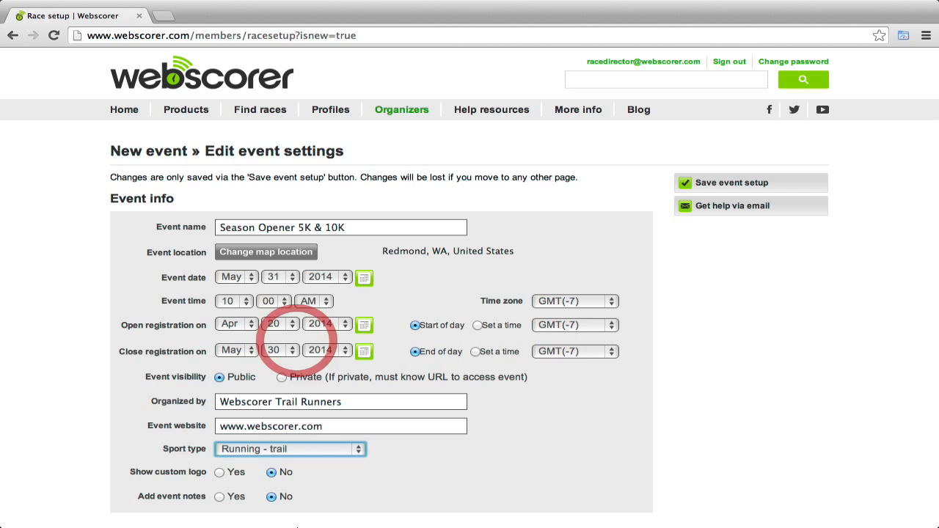
Show a custom logo by uploading organizer-logo.gif.
{"action": "left_click", "coordinate": [219, 473]}
{"action": "left_click", "coordinate": [232, 498]}
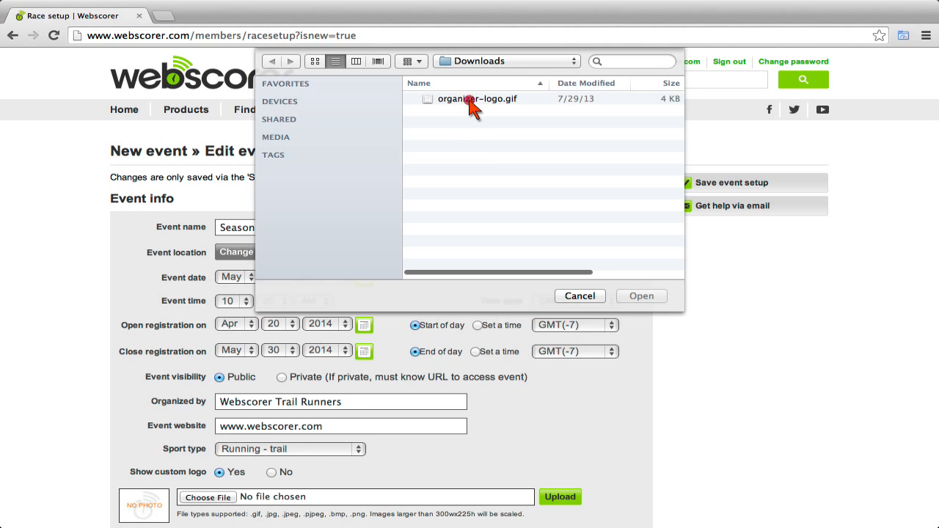
{"action": "double_click", "coordinate": [471, 100]}
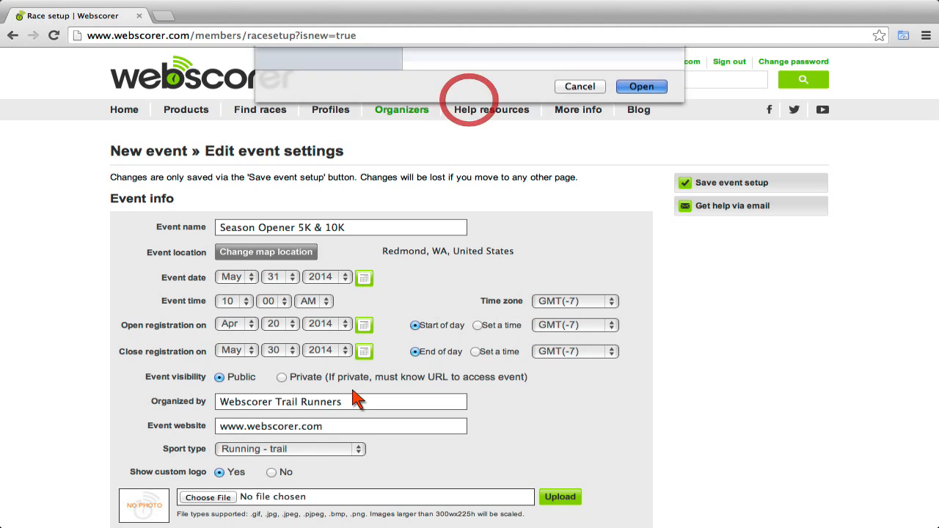
{"action": "left_click", "coordinate": [562, 501]}
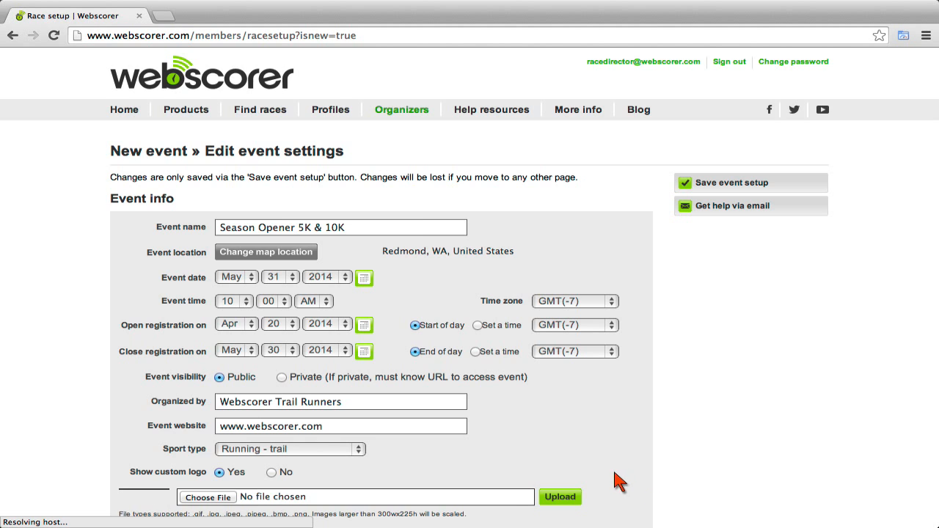
Add an event note saying fees rise $5 on May 1 and $5 on May 15.
{"action": "scroll", "coordinate": [614, 478], "scroll_direction": "down", "scroll_amount": 5}
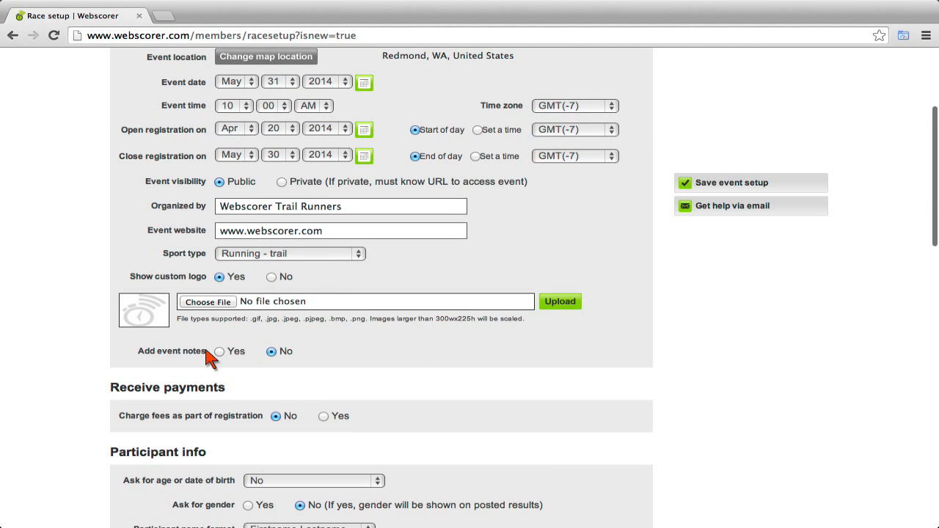
{"action": "left_click", "coordinate": [220, 352]}
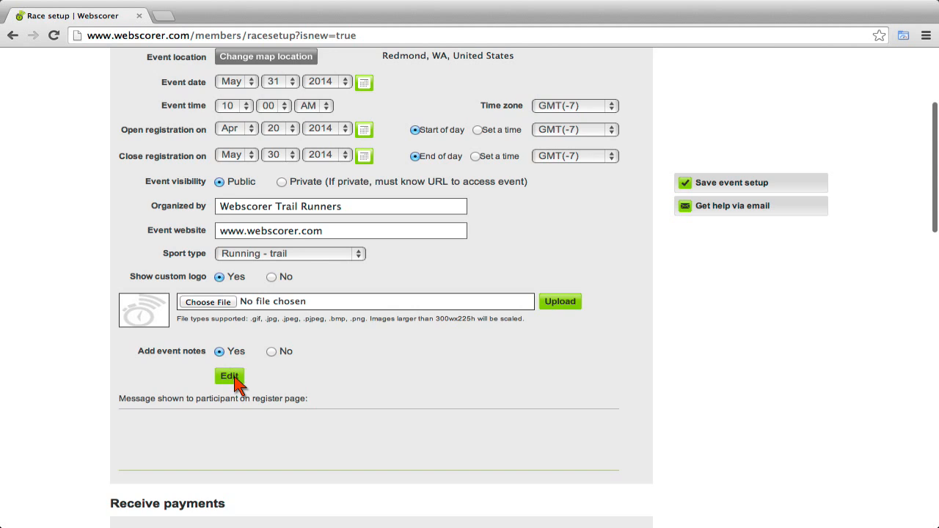
{"action": "left_click", "coordinate": [231, 376]}
{"action": "type", "text": "The entry fees will go up by $5 on May 1, and by another $5 on May 15."}
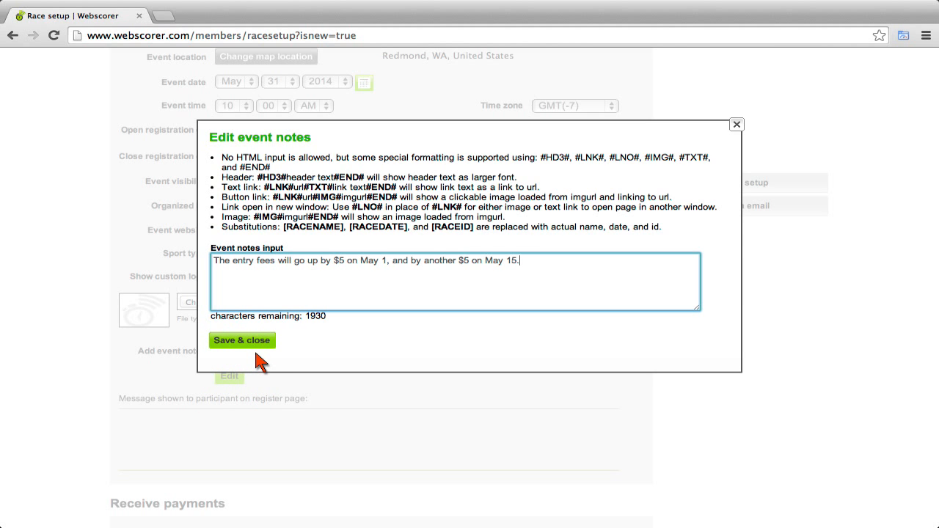
{"action": "left_click", "coordinate": [243, 340]}
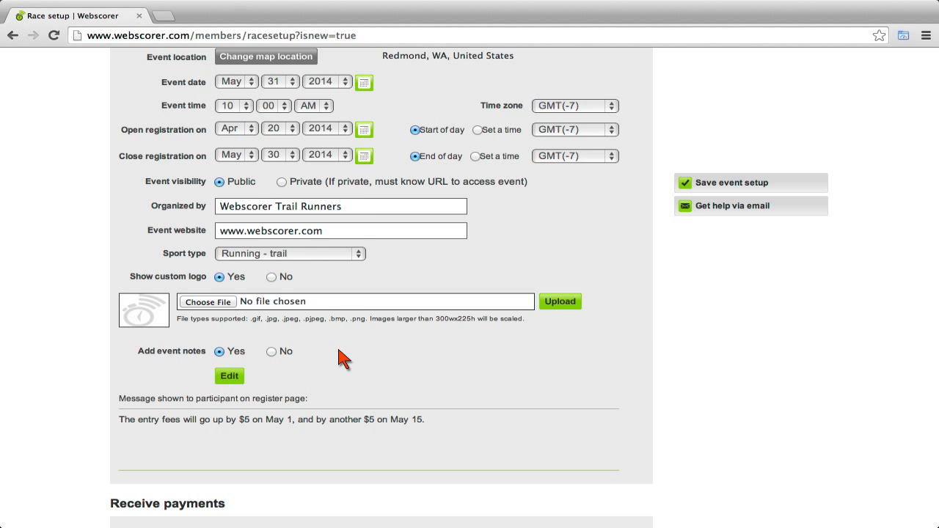
{"action": "scroll", "coordinate": [344, 360], "scroll_direction": "down", "scroll_amount": 5}
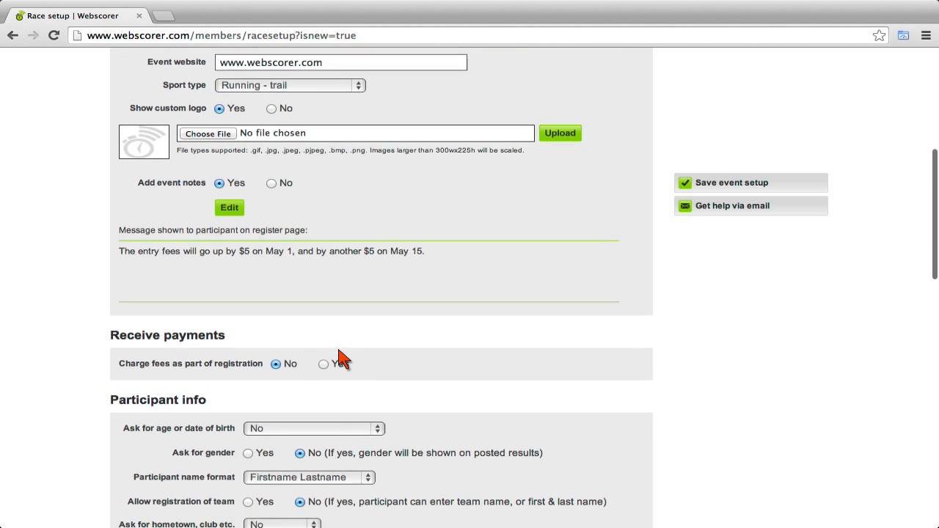
Charge registration fees in U.S. dollars via PayPal, leaving check/bank transfer off.
{"action": "scroll", "coordinate": [343, 359], "scroll_direction": "down", "scroll_amount": 4}
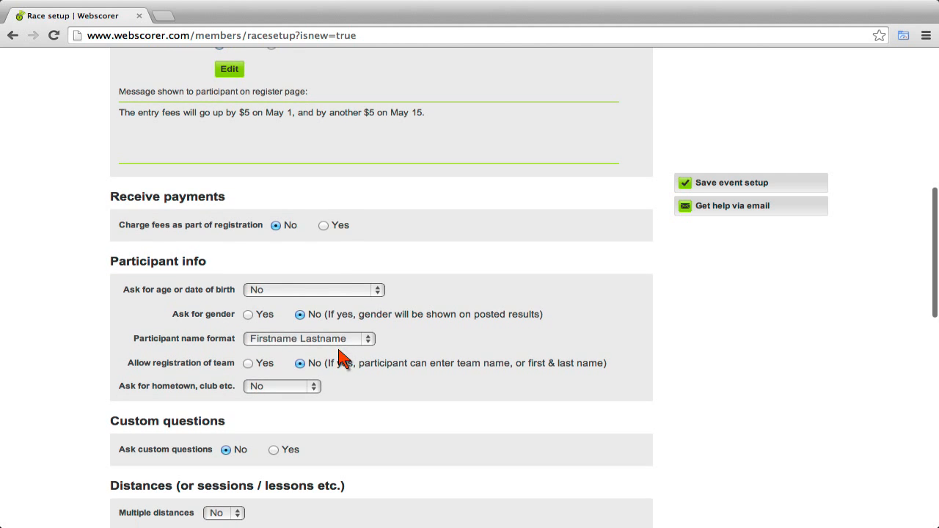
{"action": "left_click", "coordinate": [324, 225]}
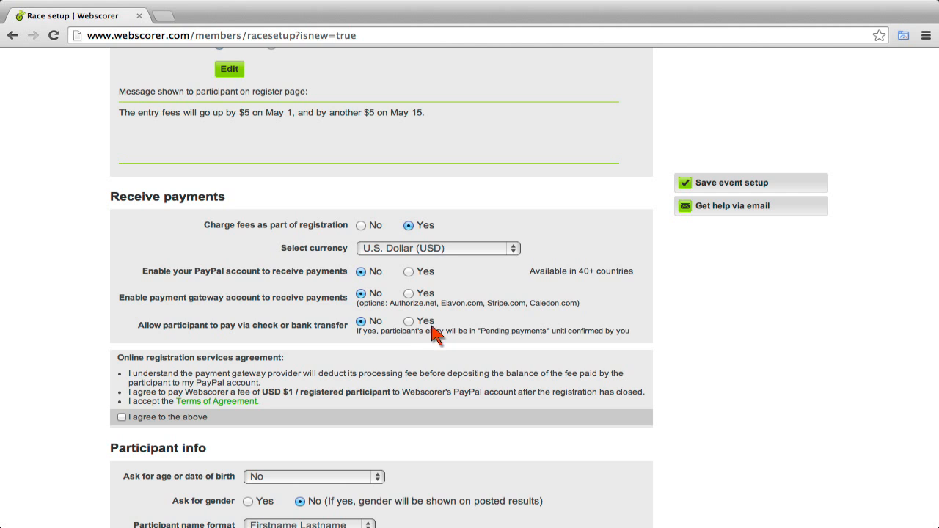
{"action": "left_click", "coordinate": [409, 322]}
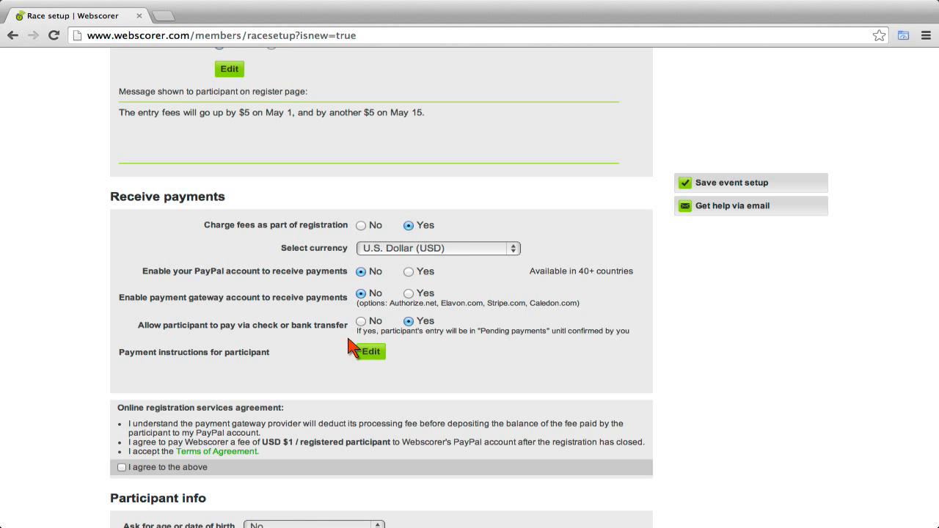
{"action": "left_click", "coordinate": [361, 322]}
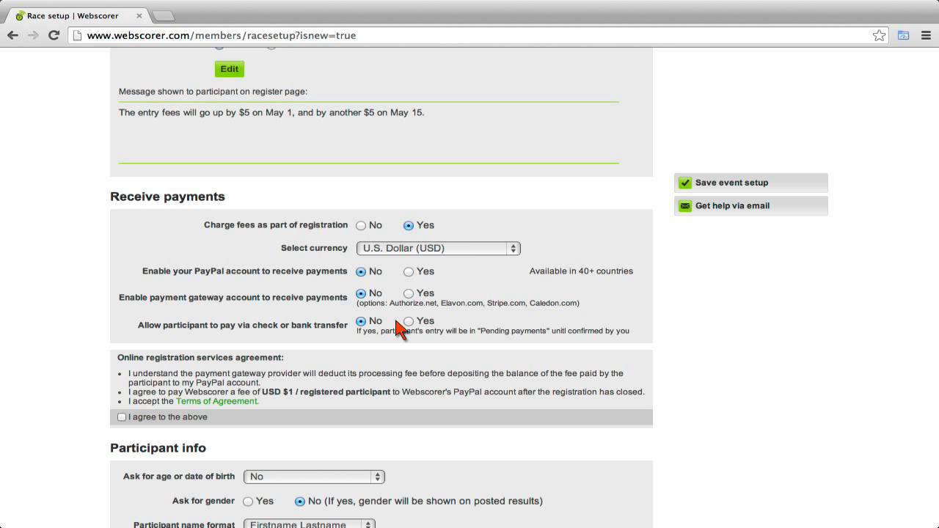
{"action": "left_click", "coordinate": [409, 272]}
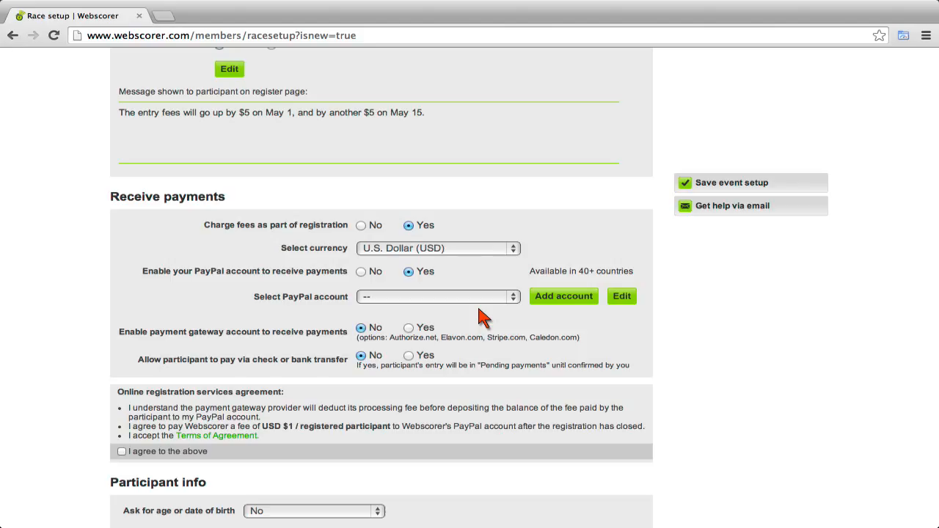
Add the PayPal payments e-mail and launch the $0.50 account-validation test payment.
{"action": "left_click", "coordinate": [571, 299]}
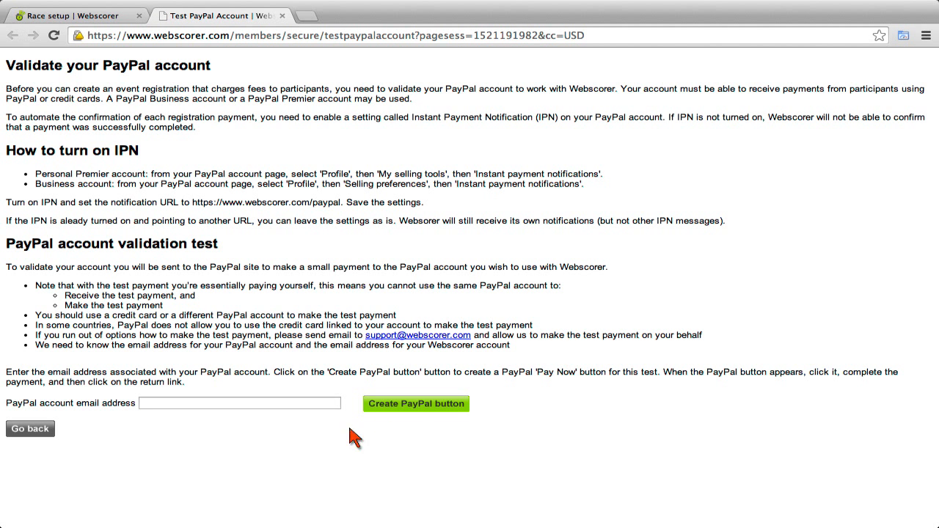
{"action": "left_click", "coordinate": [301, 403]}
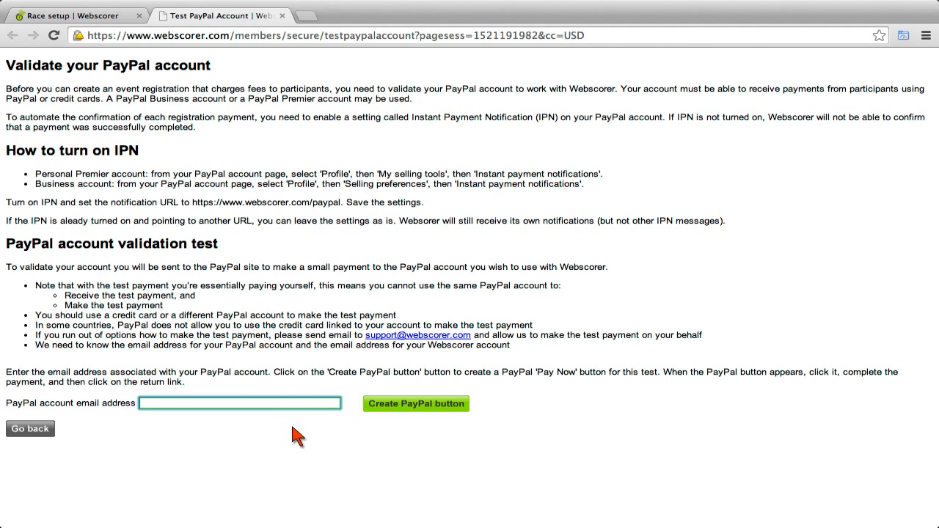
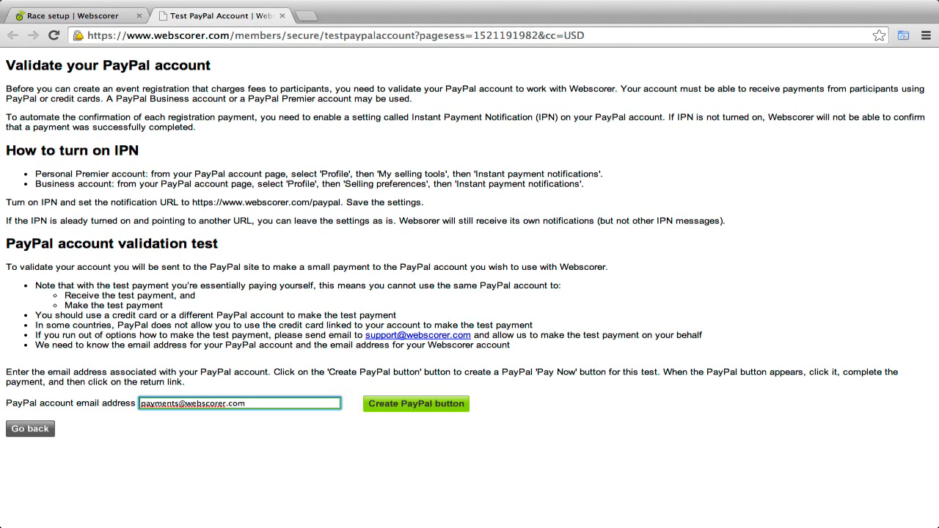
{"action": "key", "text": "Tab"}
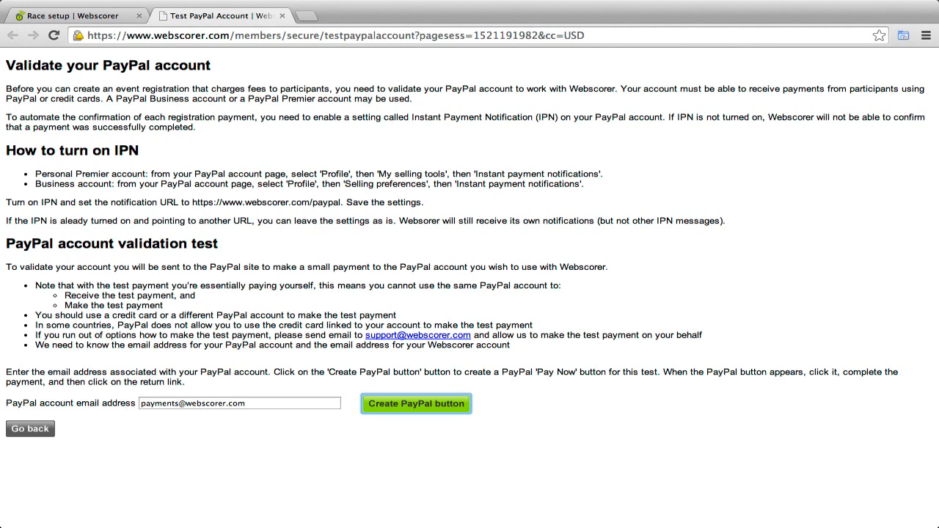
{"action": "left_click", "coordinate": [429, 406]}
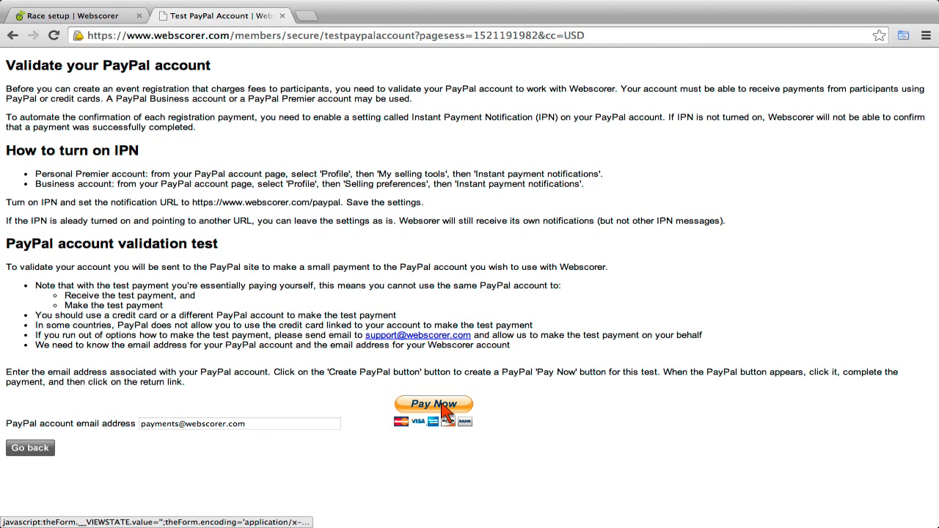
{"action": "left_click", "coordinate": [442, 408]}
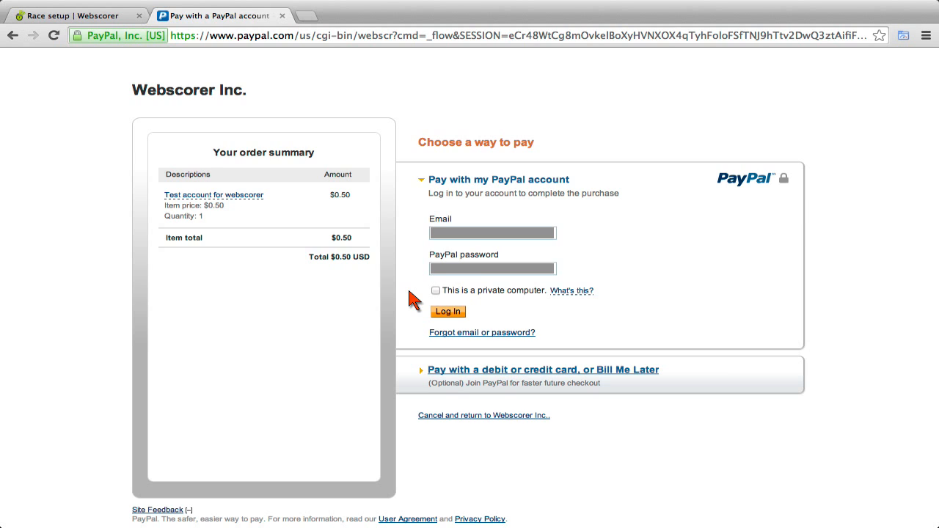
Log in to PayPal with the account password and pay the $0.50 test charge.
{"action": "left_click", "coordinate": [451, 274]}
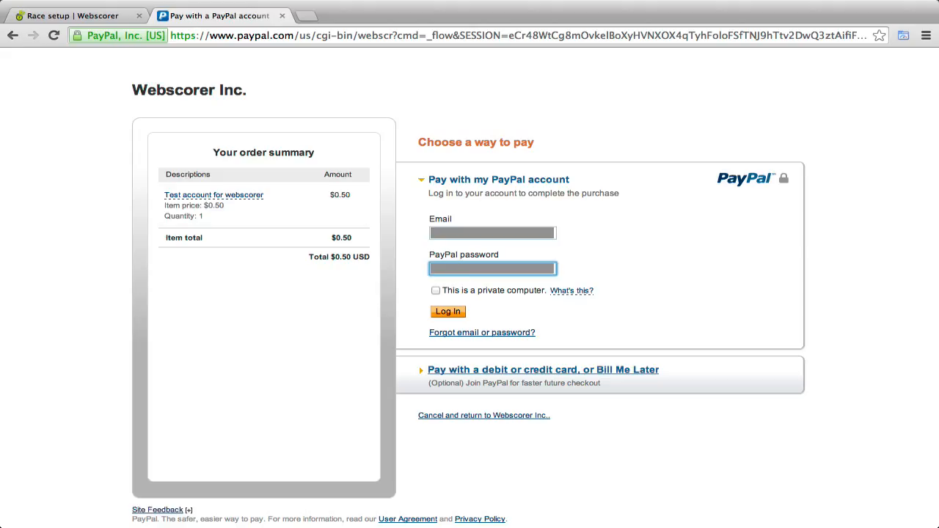
{"action": "left_click", "coordinate": [451, 312]}
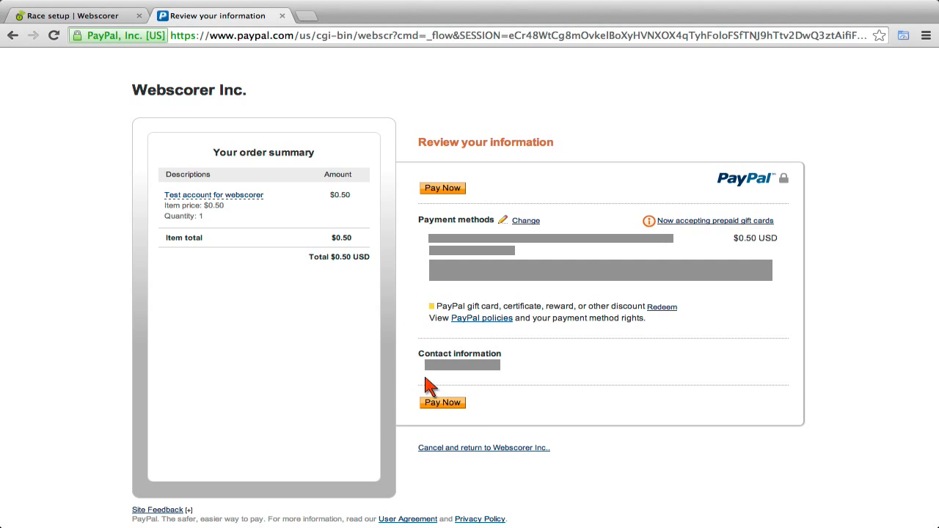
{"action": "left_click", "coordinate": [463, 415]}
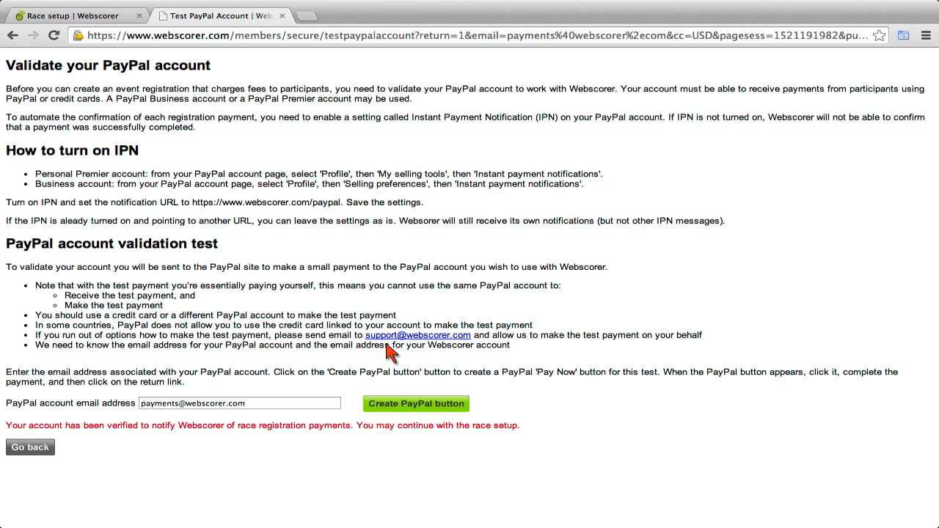
Return to race setup and tick 'I agree to the above' for the online registration services agreement.
{"action": "left_click", "coordinate": [30, 448]}
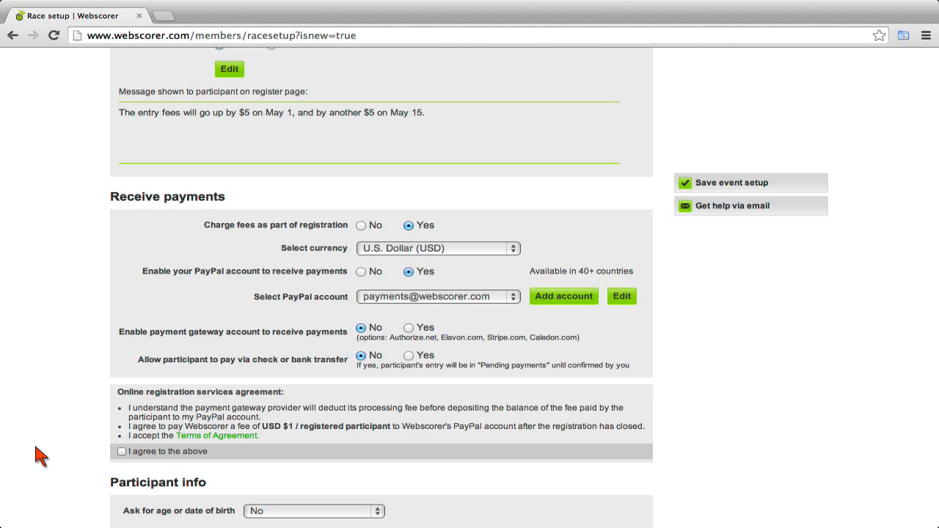
{"action": "left_click", "coordinate": [122, 452]}
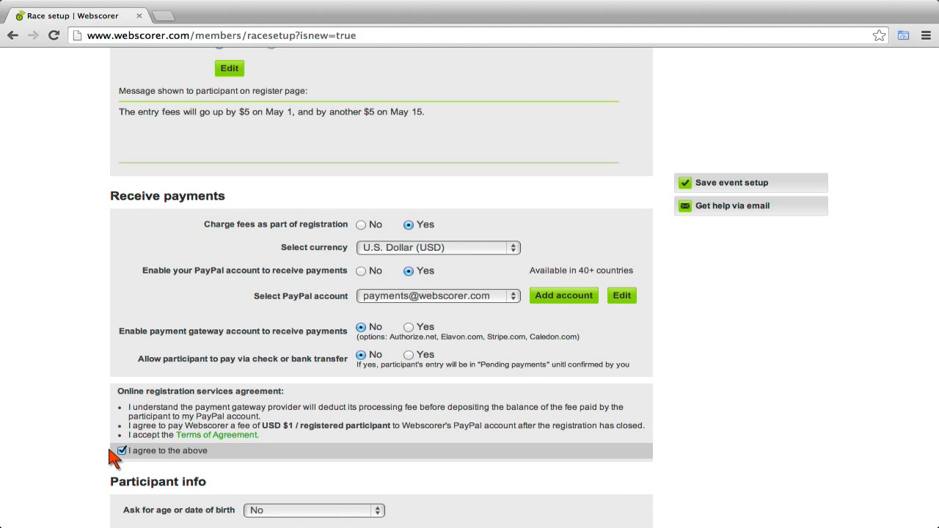
{"action": "scroll", "coordinate": [103, 451], "scroll_direction": "down", "scroll_amount": 5}
Ask registrants for their age ('Yes - ask for age') and their gender.
{"action": "scroll", "coordinate": [94, 457], "scroll_direction": "down", "scroll_amount": 2}
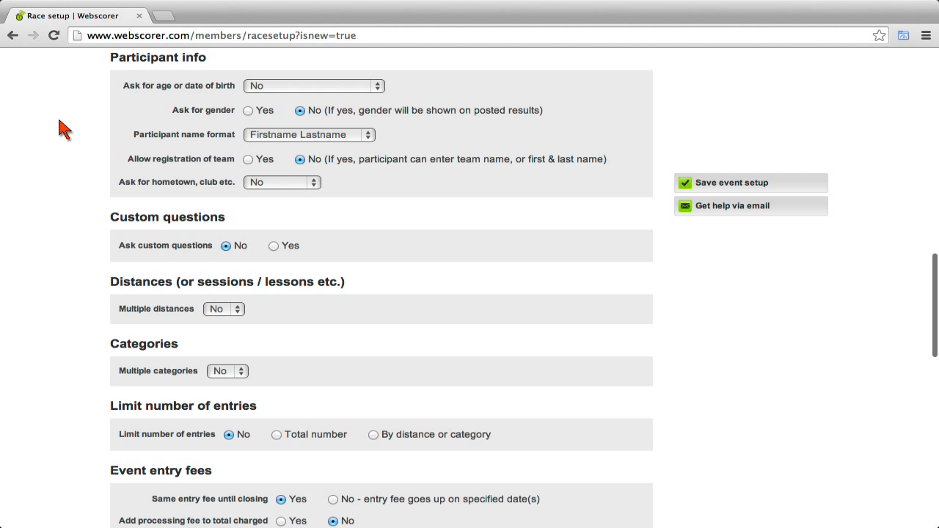
{"action": "left_click", "coordinate": [382, 87]}
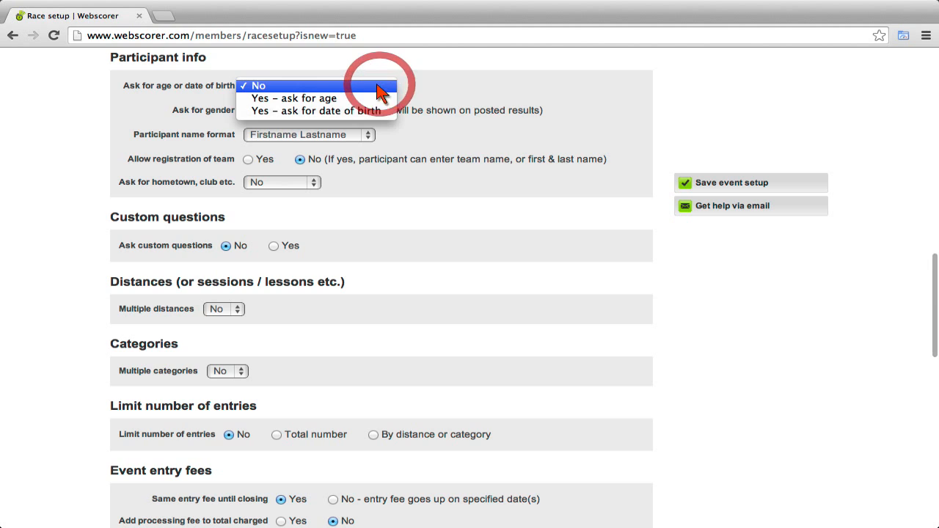
{"action": "left_click", "coordinate": [328, 102]}
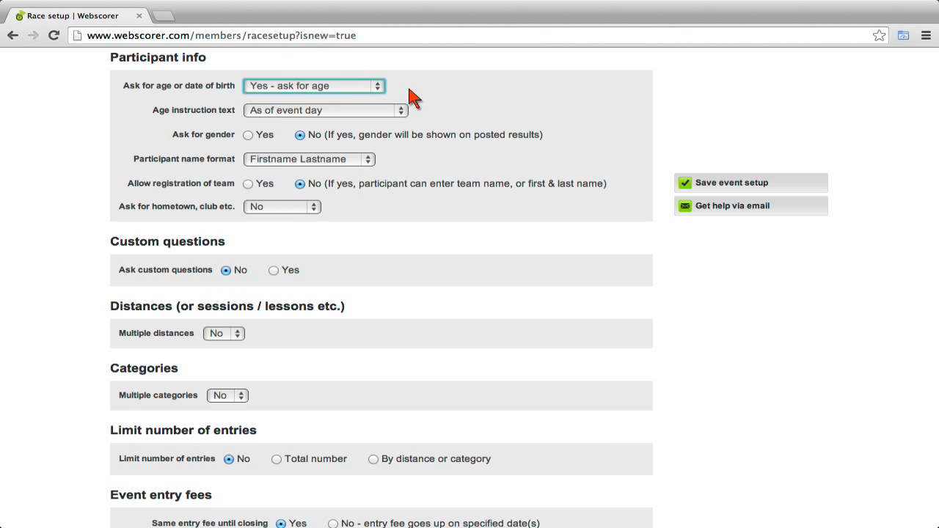
{"action": "left_click", "coordinate": [248, 137]}
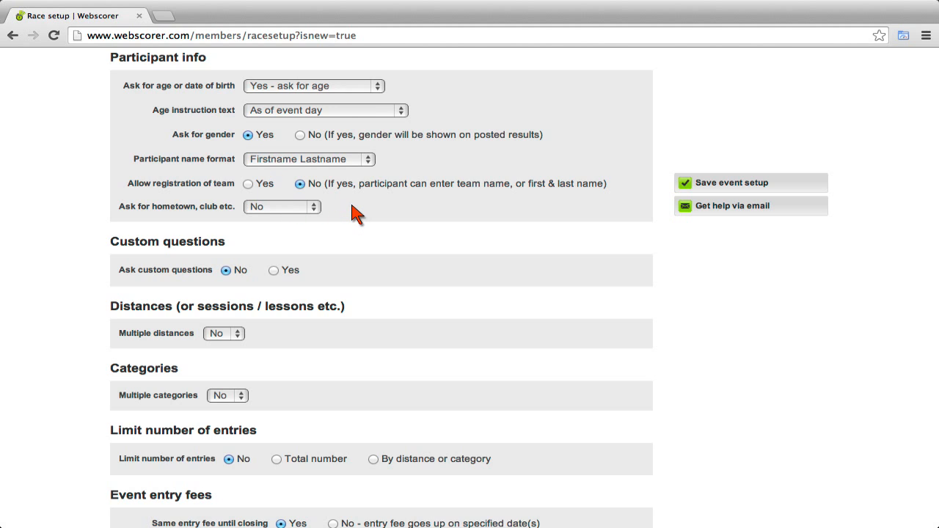
Add one required Hometown question and turn custom questions on.
{"action": "left_click", "coordinate": [315, 210]}
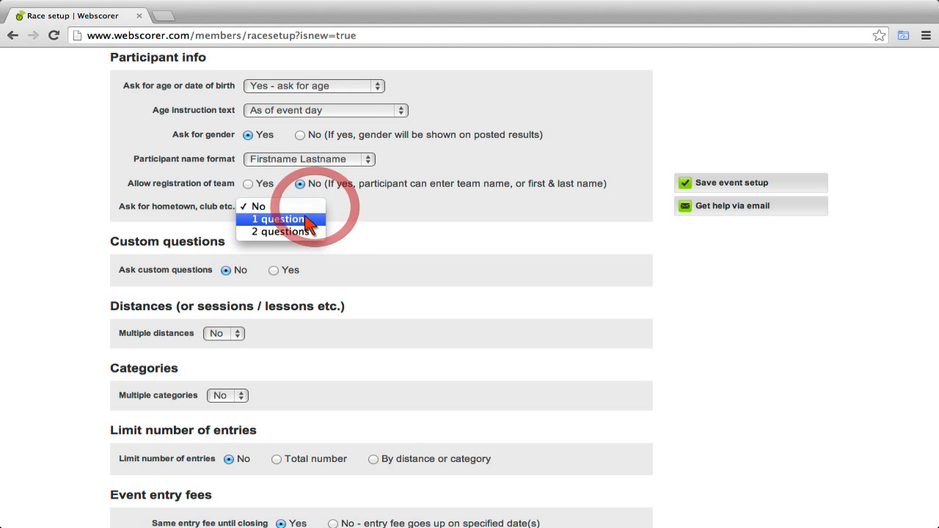
{"action": "left_click", "coordinate": [272, 218]}
{"action": "left_click", "coordinate": [206, 245]}
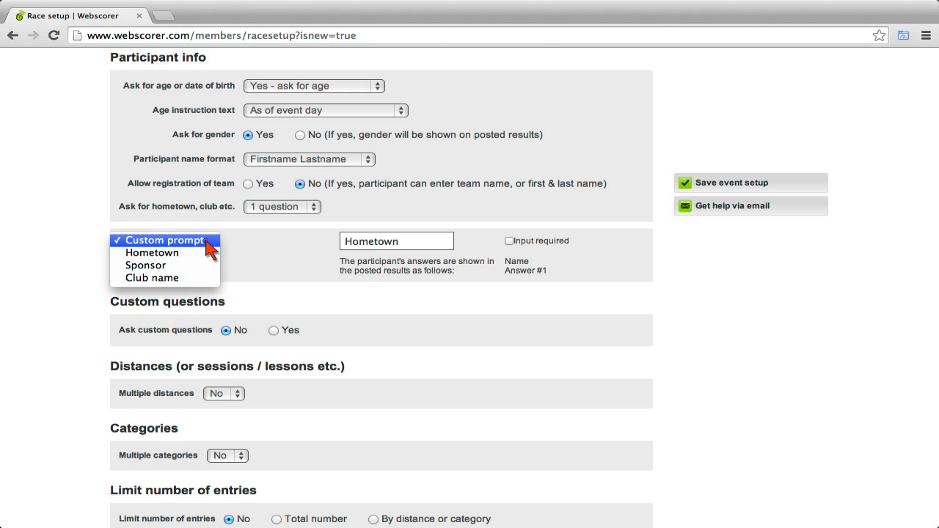
{"action": "left_click", "coordinate": [209, 253]}
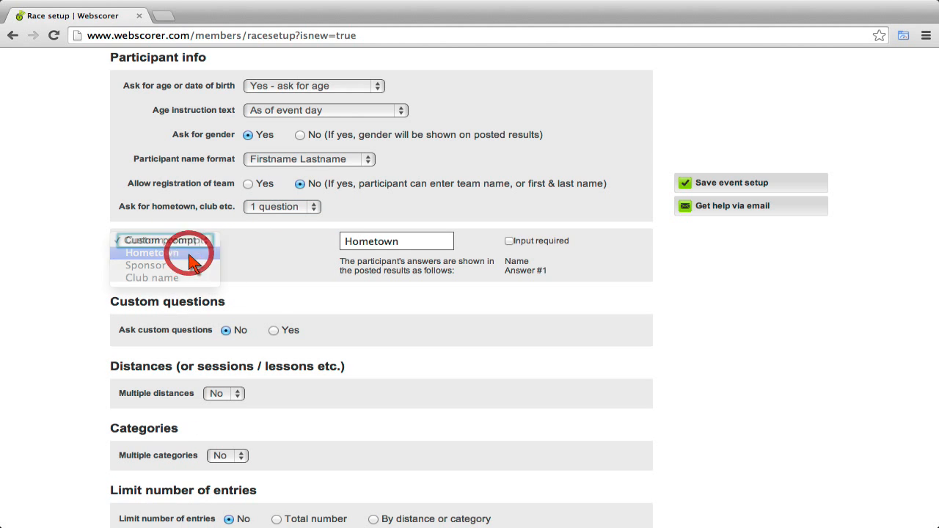
{"action": "left_click", "coordinate": [509, 241]}
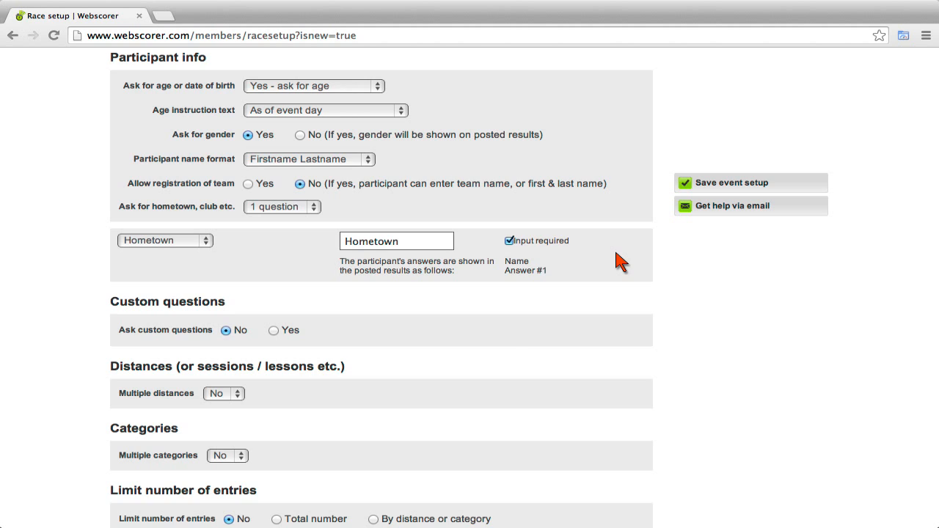
{"action": "left_click", "coordinate": [273, 331]}
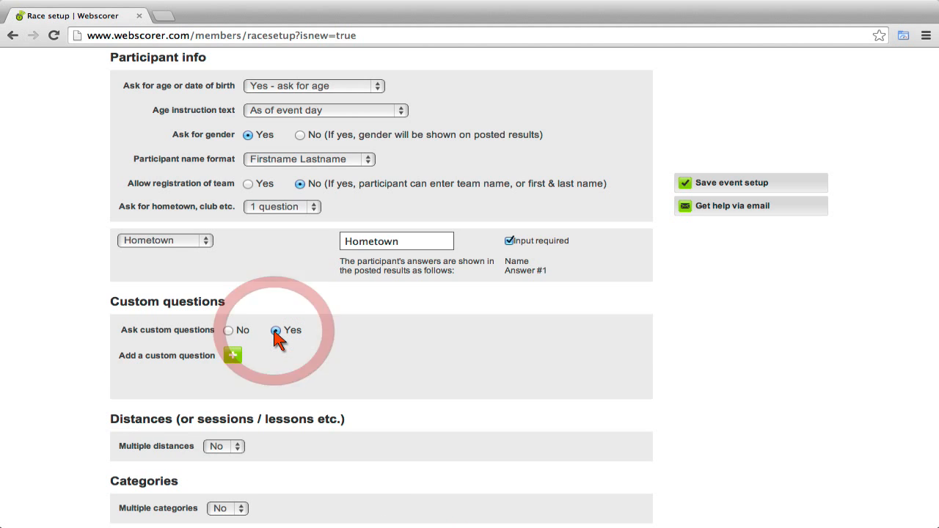
Add a 'T-shirt and size with fee' custom question offering a club T-shirt for a fee of 15.
{"action": "left_click", "coordinate": [233, 356]}
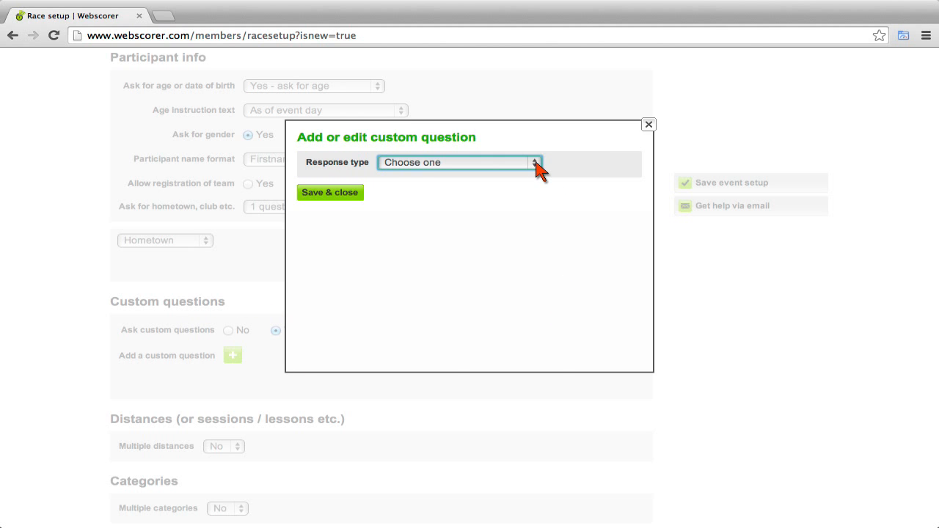
{"action": "left_click", "coordinate": [535, 163]}
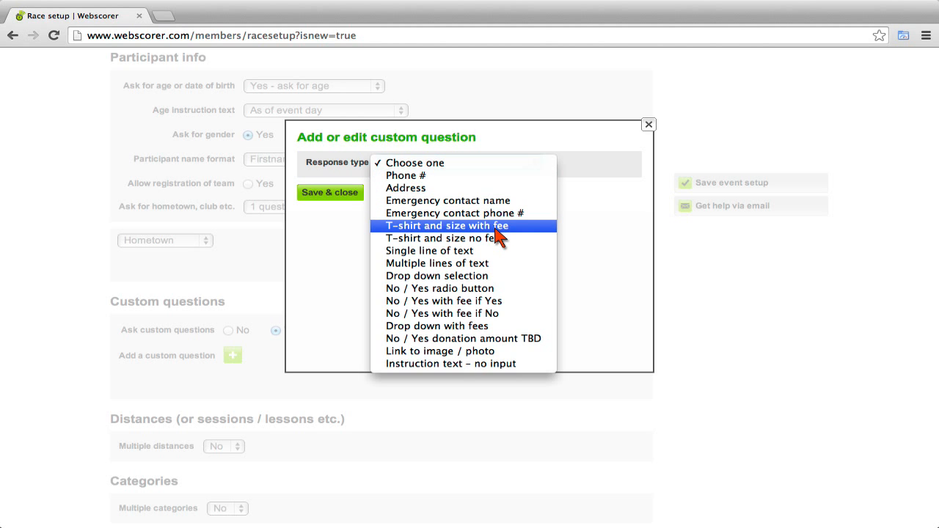
{"action": "left_click", "coordinate": [496, 229]}
{"action": "triple_click", "coordinate": [492, 188]}
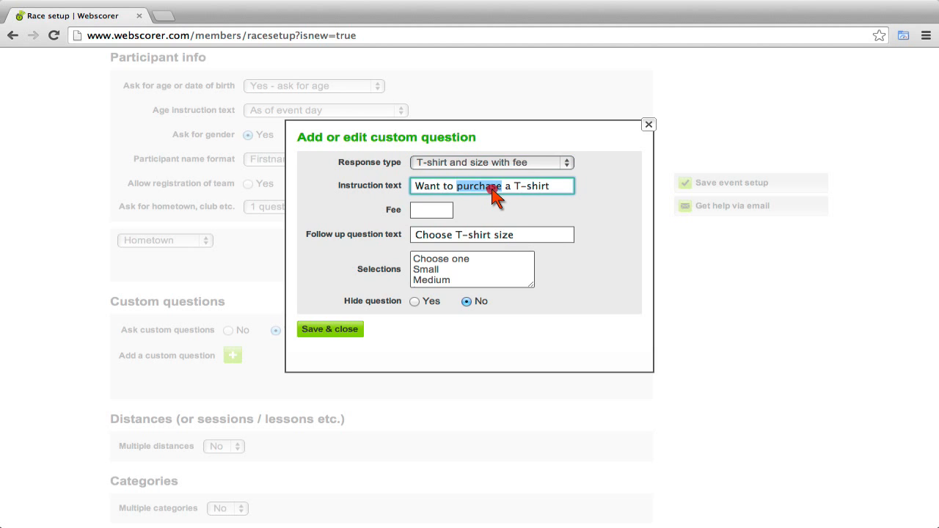
{"action": "type", "text": "Want to purchase a club T-shirt"}
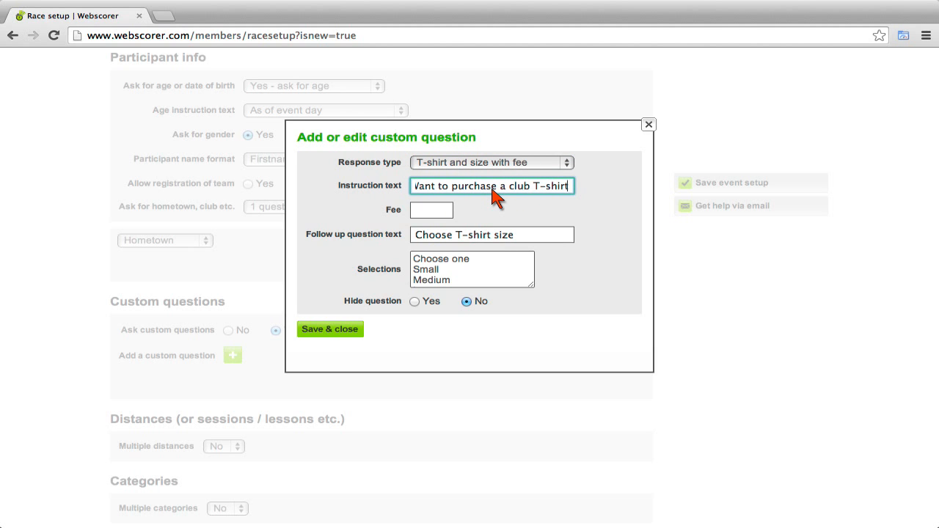
{"action": "key", "text": "Tab"}
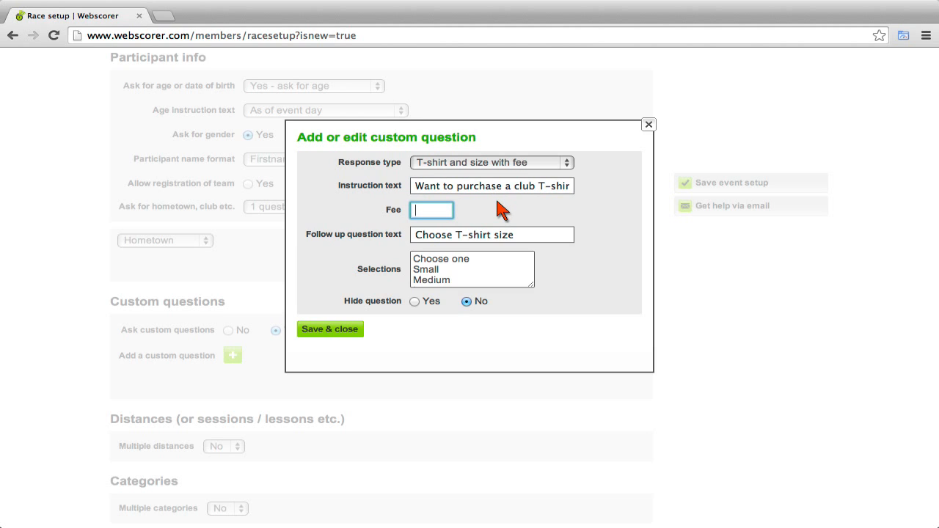
{"action": "type", "text": "15"}
{"action": "key", "text": "Tab"}
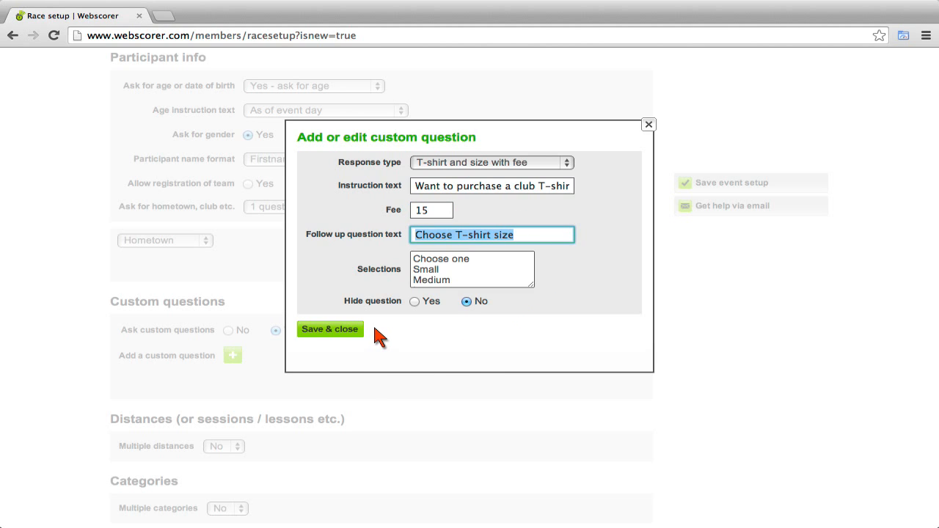
{"action": "left_click", "coordinate": [349, 332]}
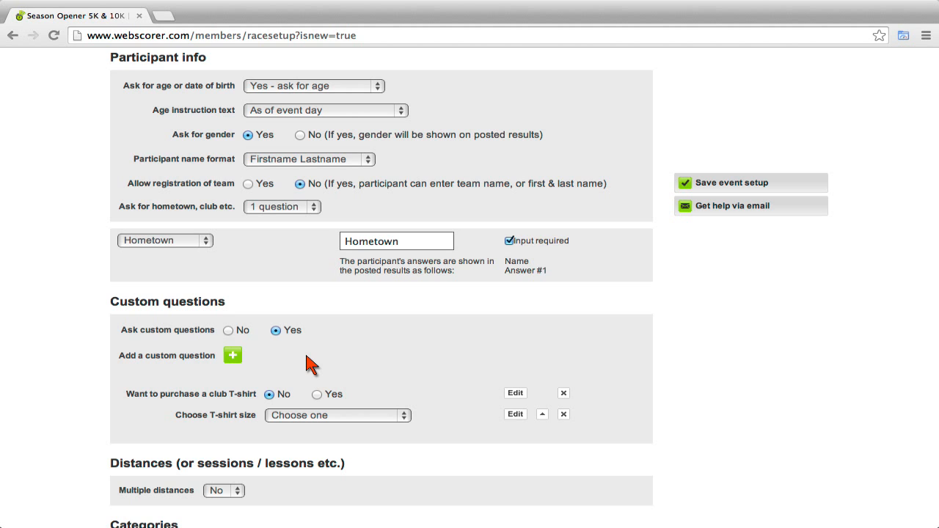
Add a 'No / Yes donation amount TBD' question asking registrants to donate to the youth program.
{"action": "left_click", "coordinate": [232, 356]}
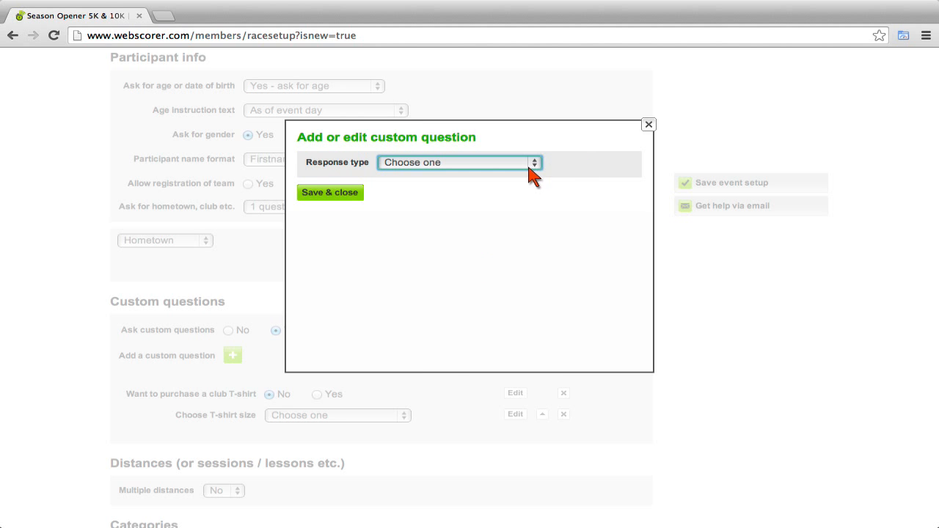
{"action": "left_click", "coordinate": [535, 164]}
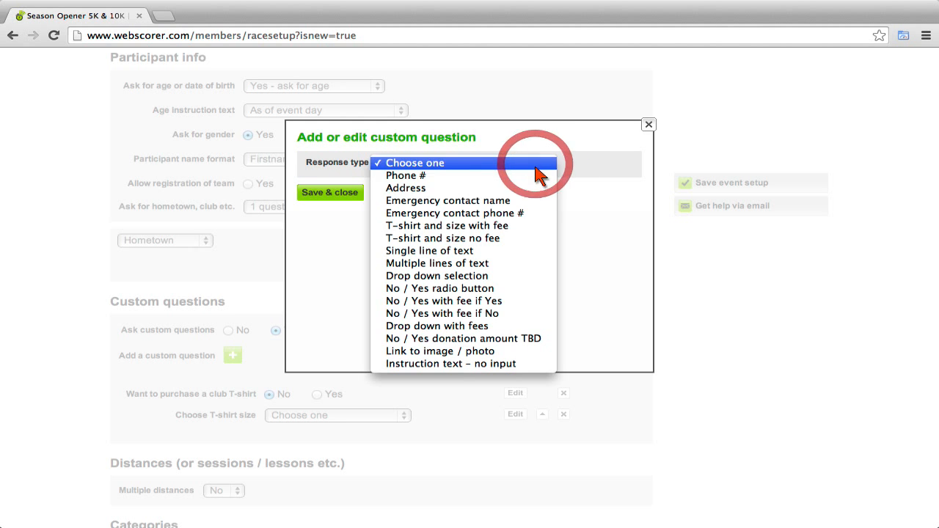
{"action": "left_click", "coordinate": [515, 341]}
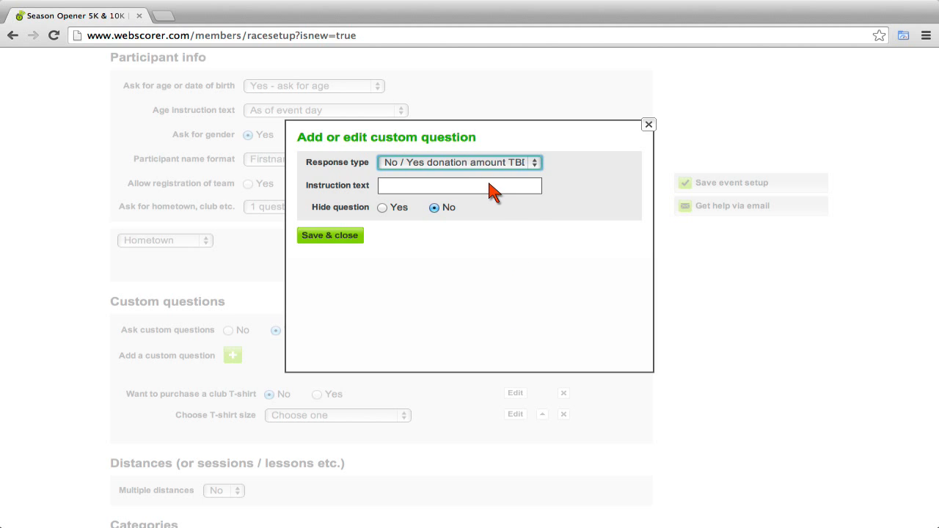
{"action": "left_click", "coordinate": [489, 186]}
{"action": "key", "text": "super+v"}
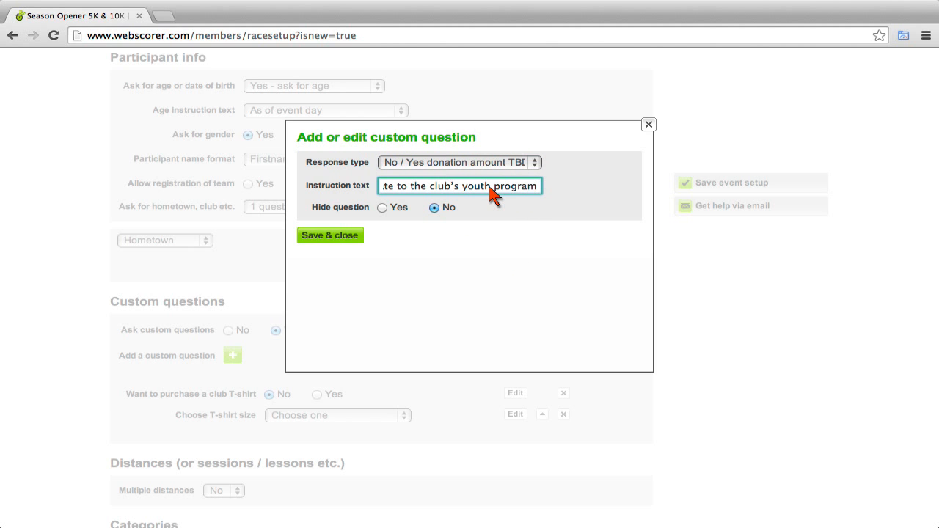
{"action": "key", "text": "Tab"}
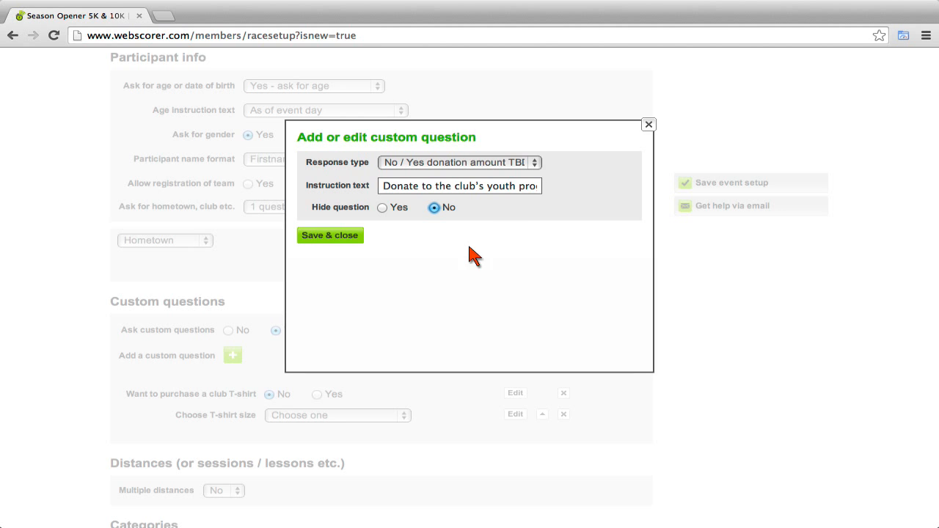
{"action": "left_click", "coordinate": [345, 236]}
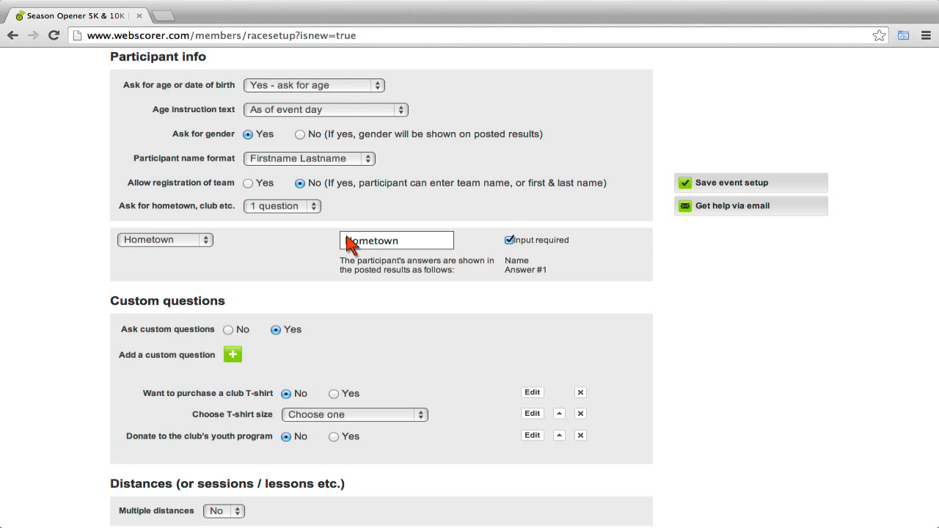
Set Multiple distances to Yes.
{"action": "scroll", "coordinate": [347, 238], "scroll_direction": "down", "scroll_amount": 8}
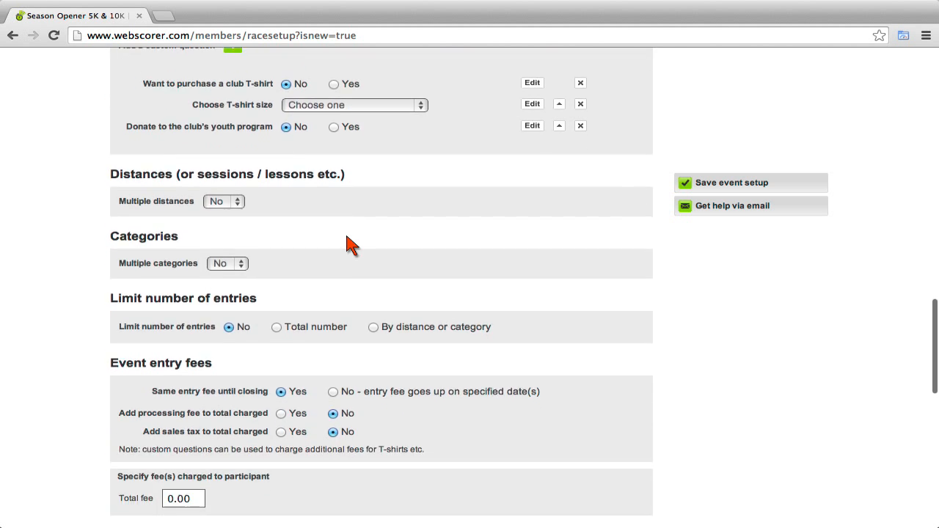
{"action": "scroll", "coordinate": [348, 239], "scroll_direction": "down", "scroll_amount": 3}
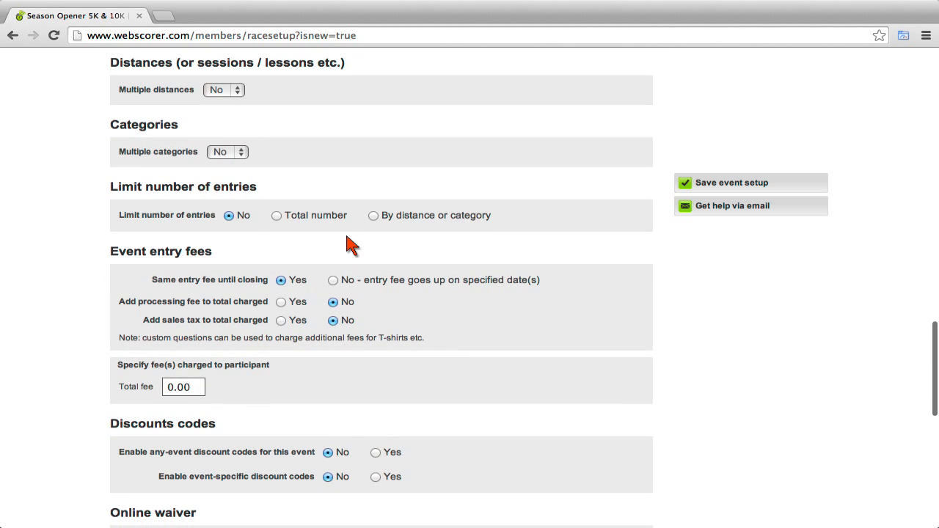
{"action": "left_click", "coordinate": [241, 88]}
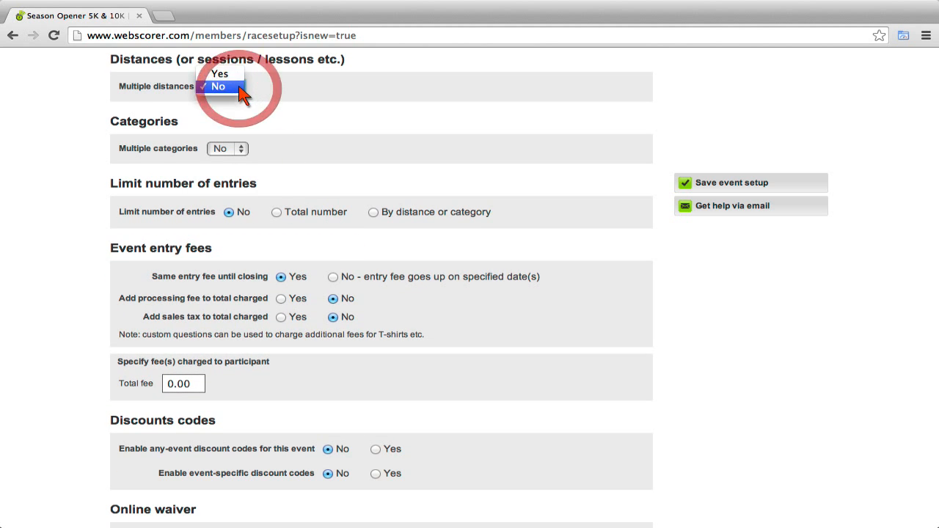
{"action": "left_click", "coordinate": [238, 85]}
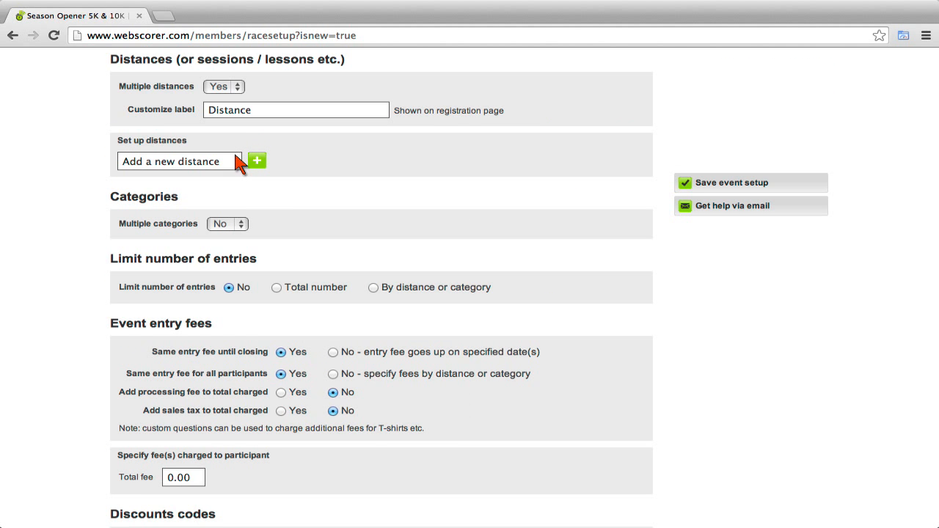
Add 5K and 10K as the race distances.
{"action": "left_click", "coordinate": [231, 166]}
{"action": "type", "text": "4"}
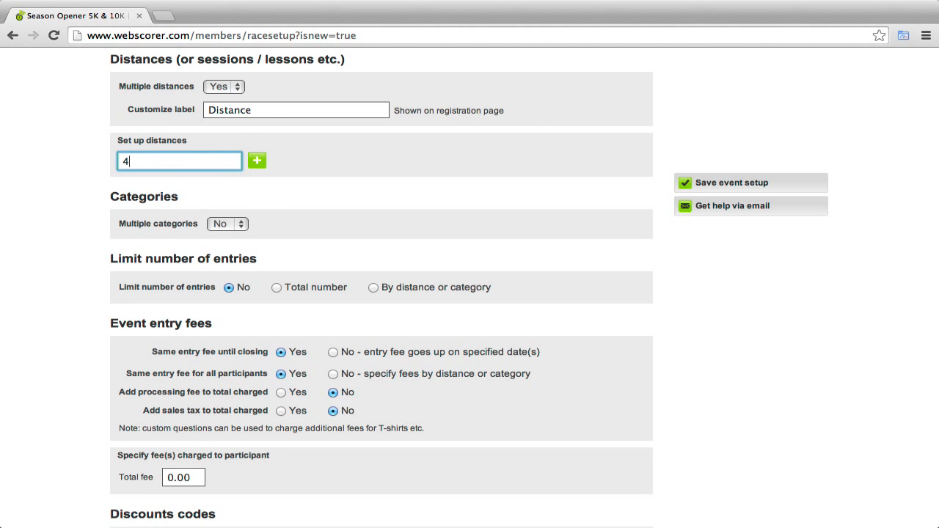
{"action": "type", "text": "5K"}
{"action": "left_click", "coordinate": [258, 160]}
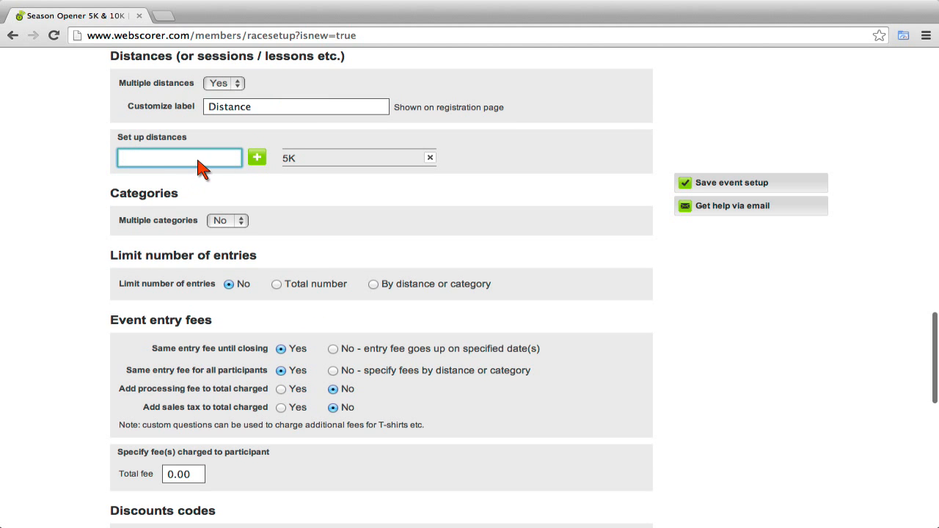
{"action": "left_click", "coordinate": [200, 167]}
{"action": "type", "text": "10K"}
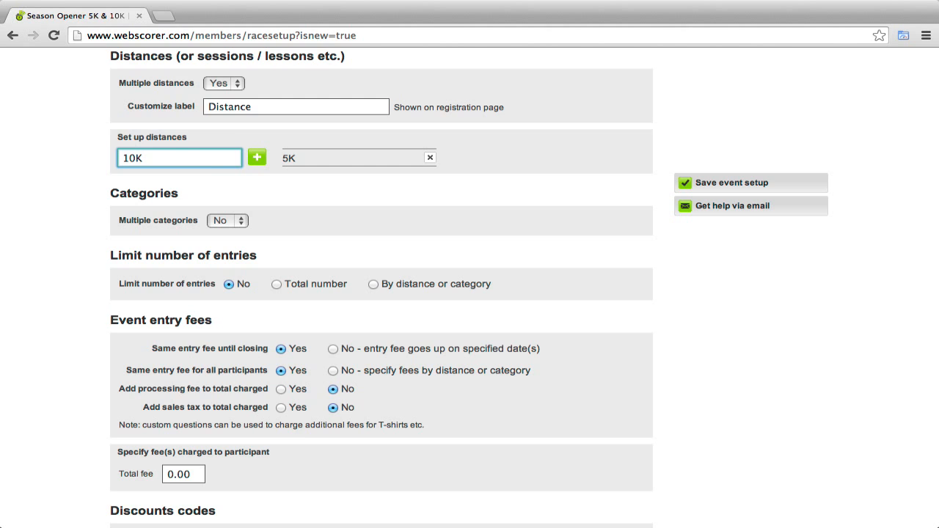
{"action": "left_click", "coordinate": [258, 160]}
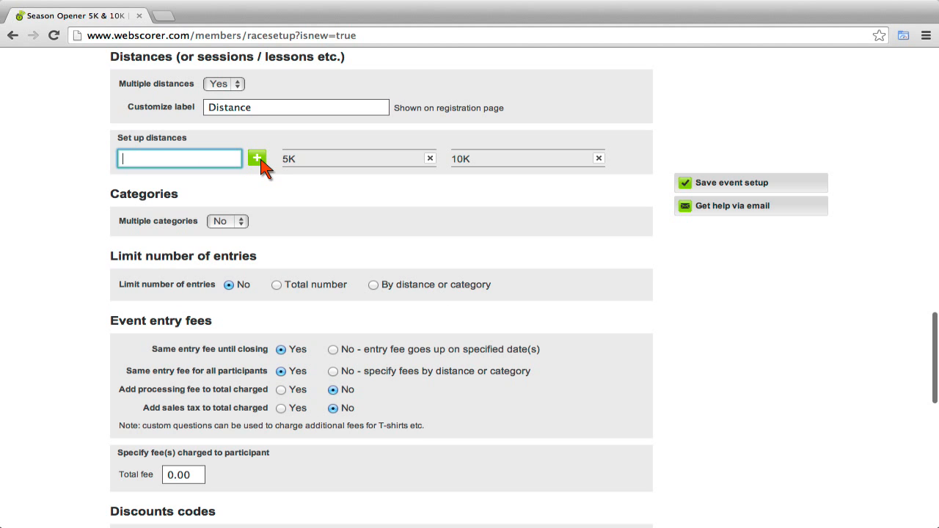
{"action": "scroll", "coordinate": [262, 168], "scroll_direction": "down", "scroll_amount": 1}
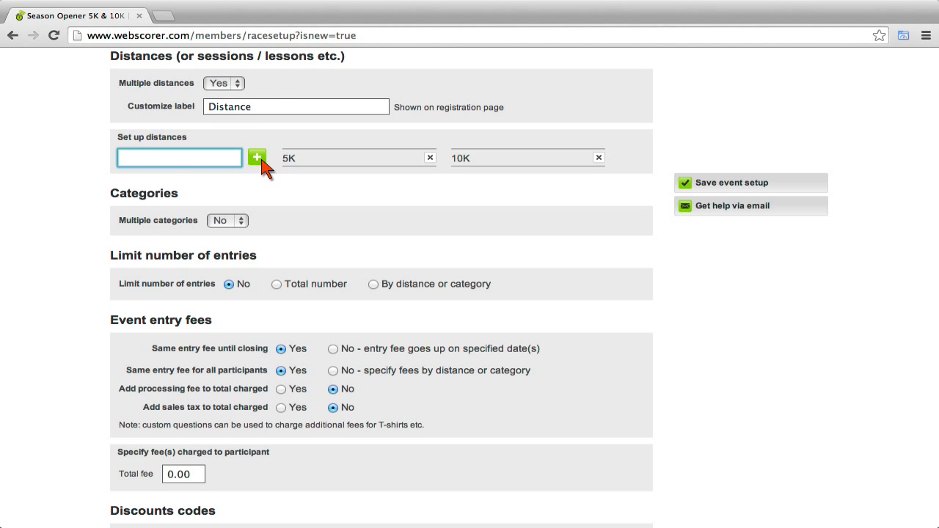
Turn on multiple categories and add Junior, Adult and Master categories to the 5K.
{"action": "left_click", "coordinate": [245, 223]}
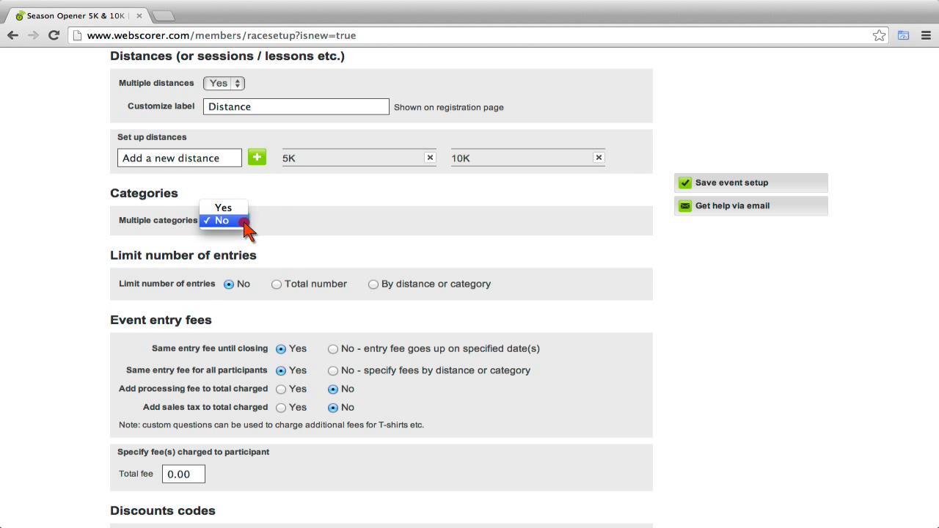
{"action": "left_click", "coordinate": [227, 211]}
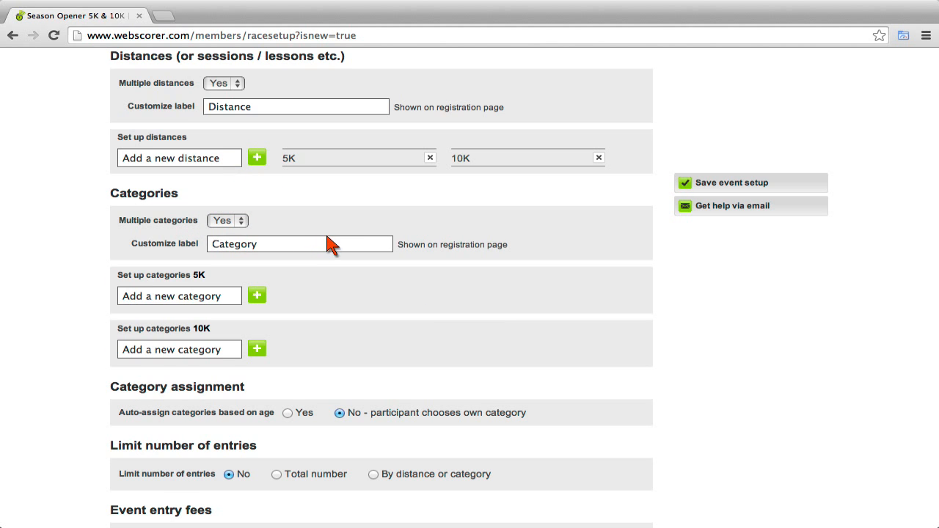
{"action": "left_click", "coordinate": [228, 300]}
{"action": "type", "text": "Jun"}
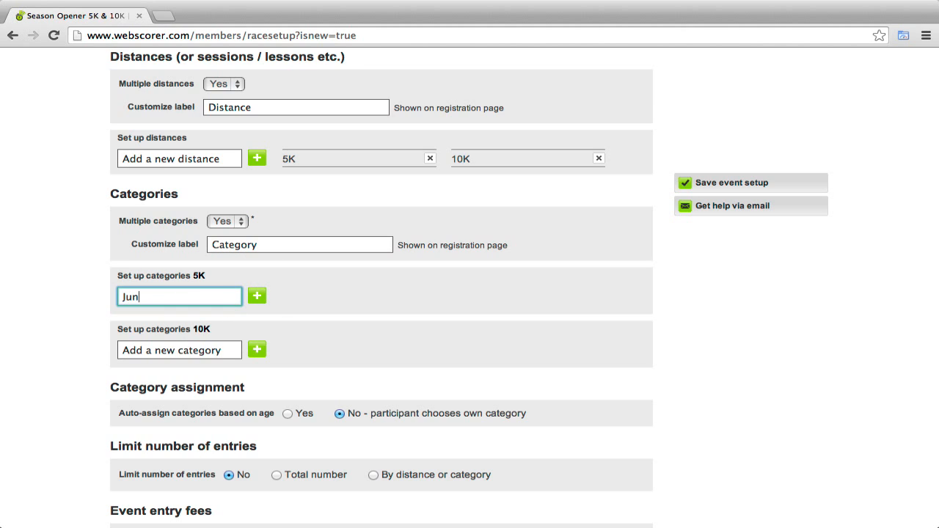
{"action": "type", "text": "ior"}
{"action": "left_click", "coordinate": [257, 297]}
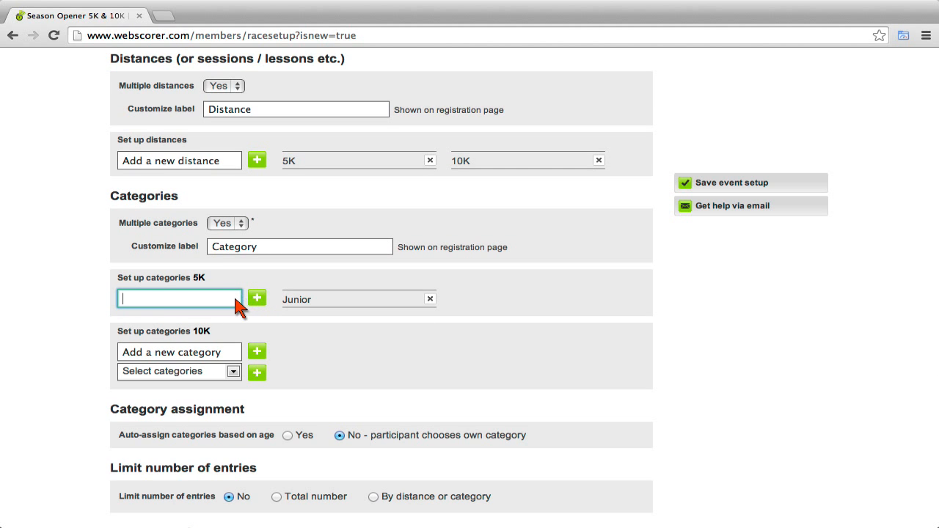
{"action": "left_click", "coordinate": [235, 300]}
{"action": "type", "text": "Adult"}
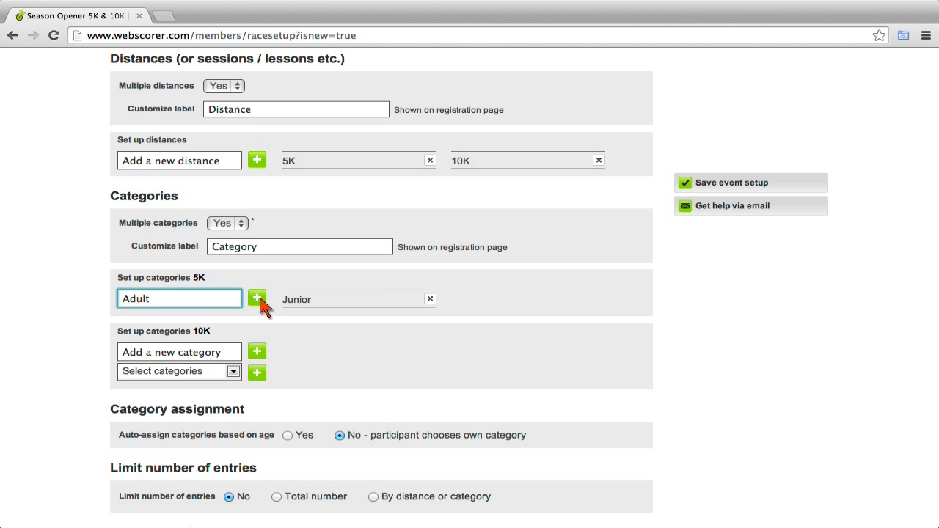
{"action": "left_click", "coordinate": [259, 299]}
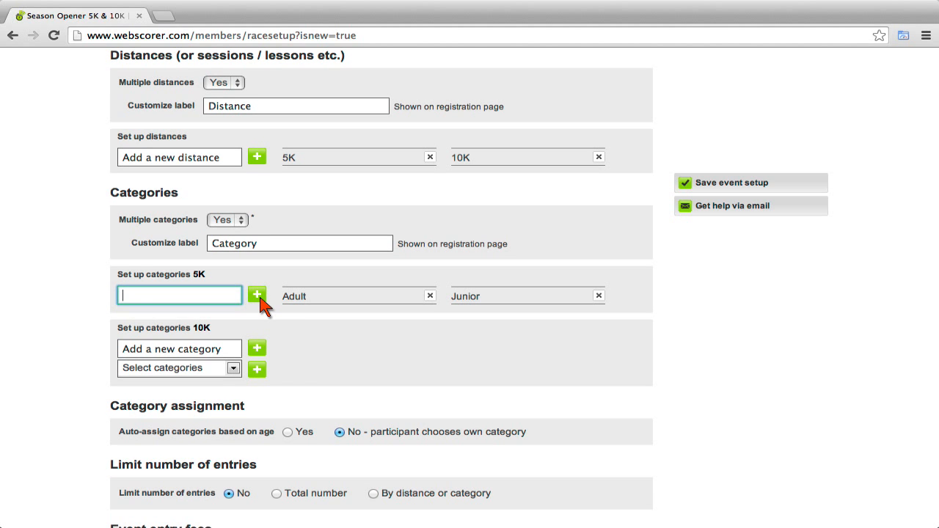
{"action": "type", "text": "Master"}
{"action": "left_click", "coordinate": [258, 296]}
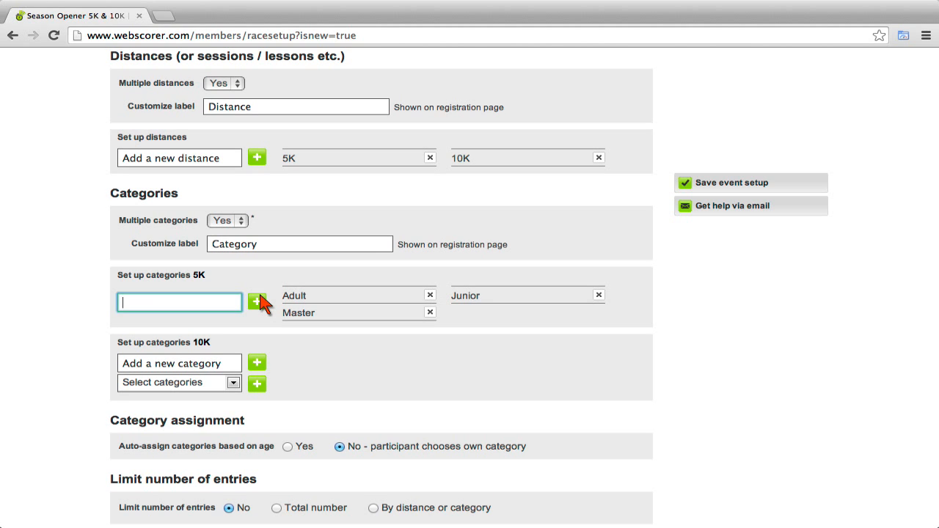
Add all three existing categories (Junior, Adult, Master) to the 10K.
{"action": "left_click", "coordinate": [233, 385]}
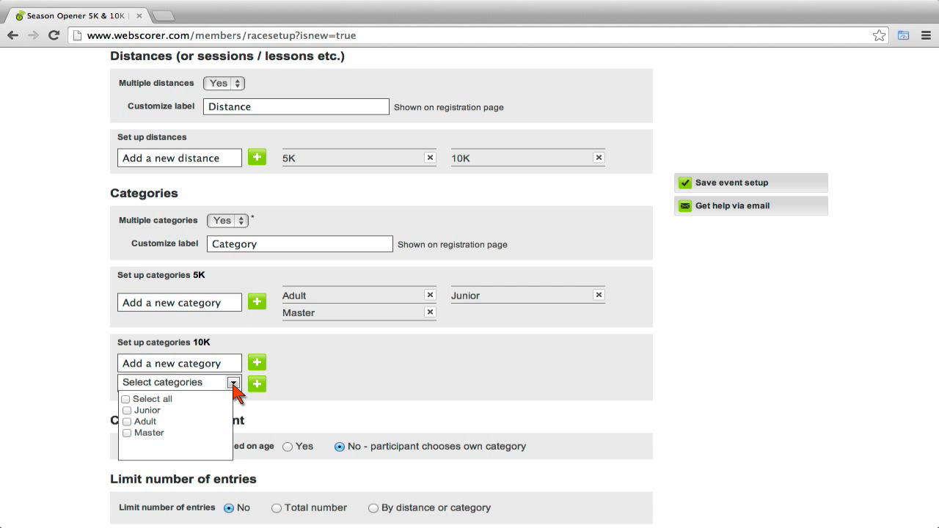
{"action": "left_click", "coordinate": [125, 399]}
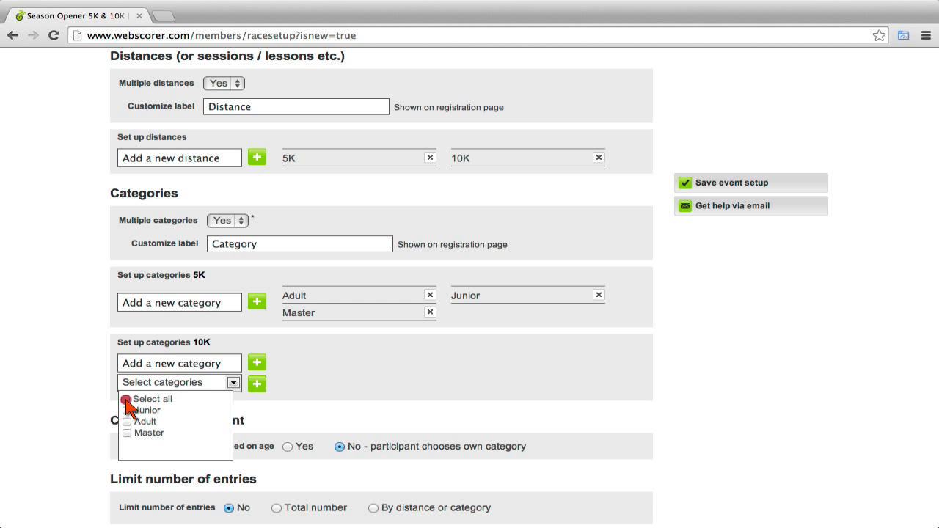
{"action": "left_click", "coordinate": [257, 384]}
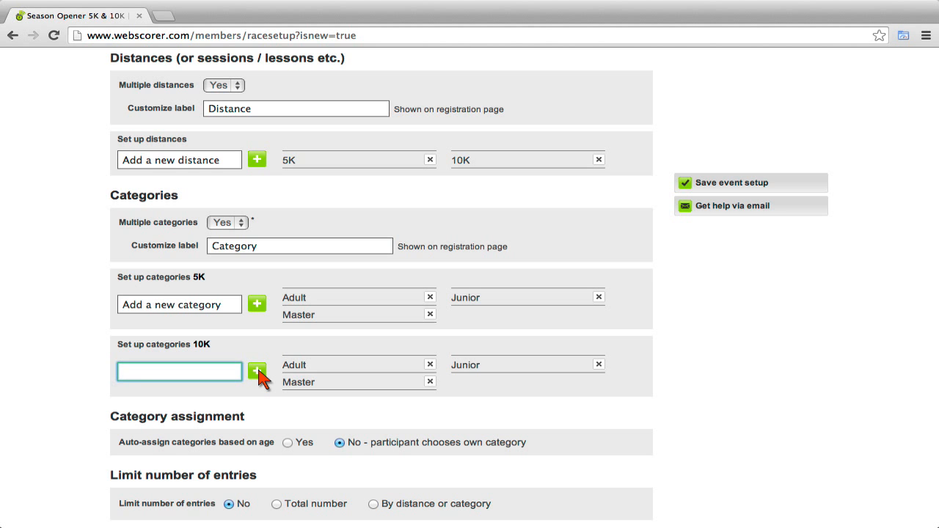
Set 'Auto-assign categories based on age' to Yes and open the age ranges editor.
{"action": "scroll", "coordinate": [261, 376], "scroll_direction": "down", "scroll_amount": 8}
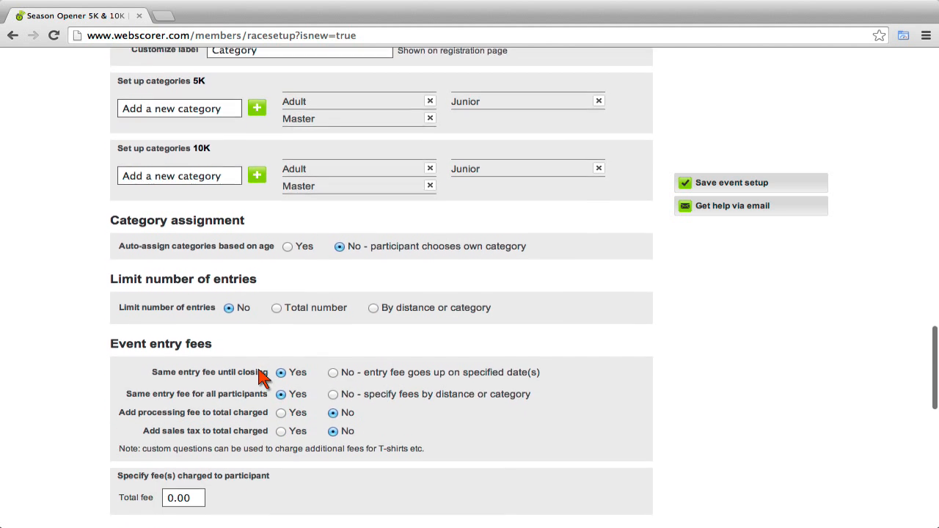
{"action": "scroll", "coordinate": [262, 345], "scroll_direction": "down", "scroll_amount": 2}
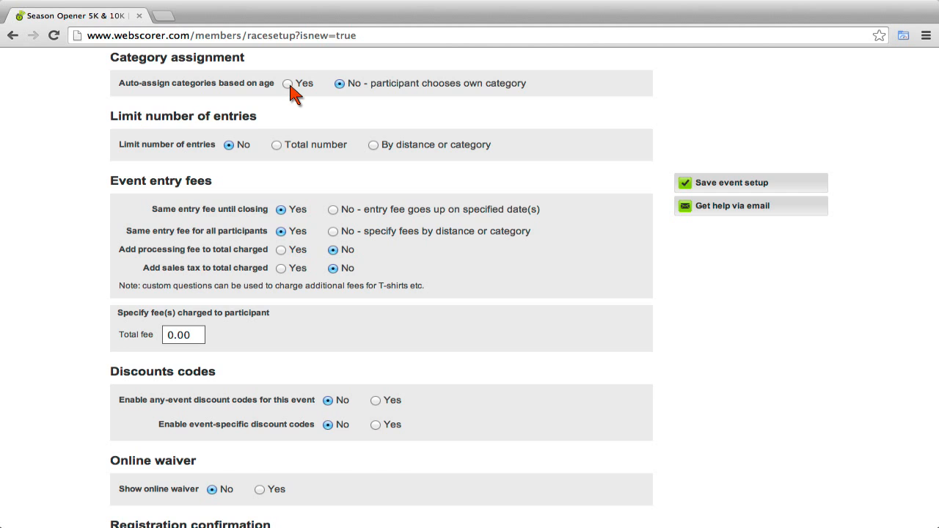
{"action": "left_click", "coordinate": [288, 84]}
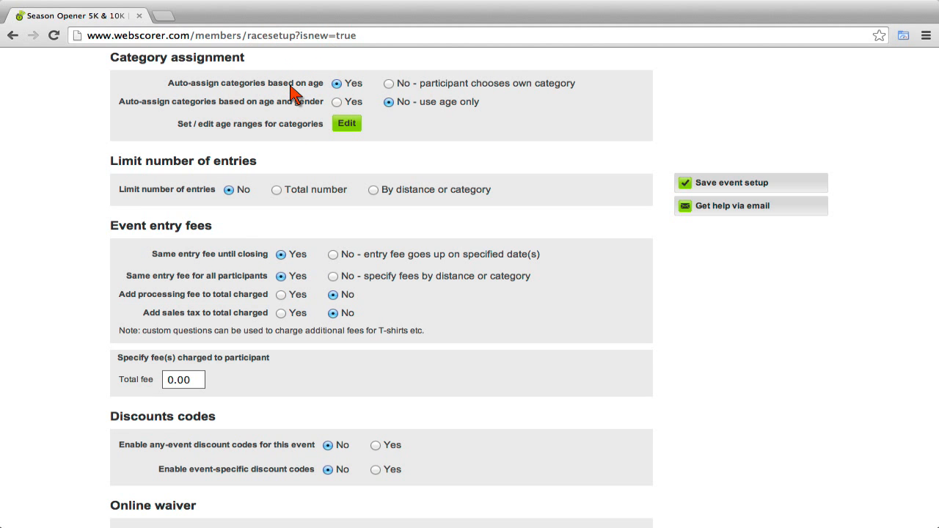
{"action": "left_click", "coordinate": [348, 125]}
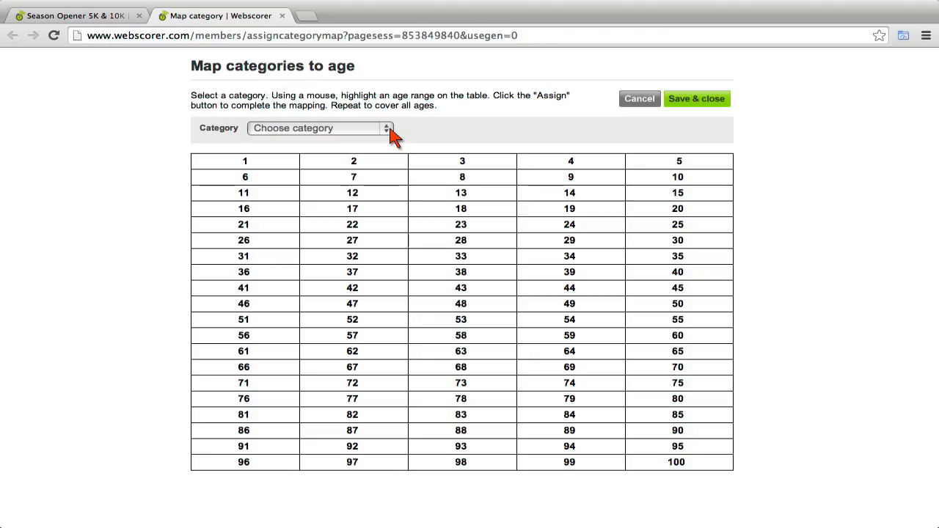
Map ages 1–17 to the Junior category.
{"action": "left_click", "coordinate": [389, 131]}
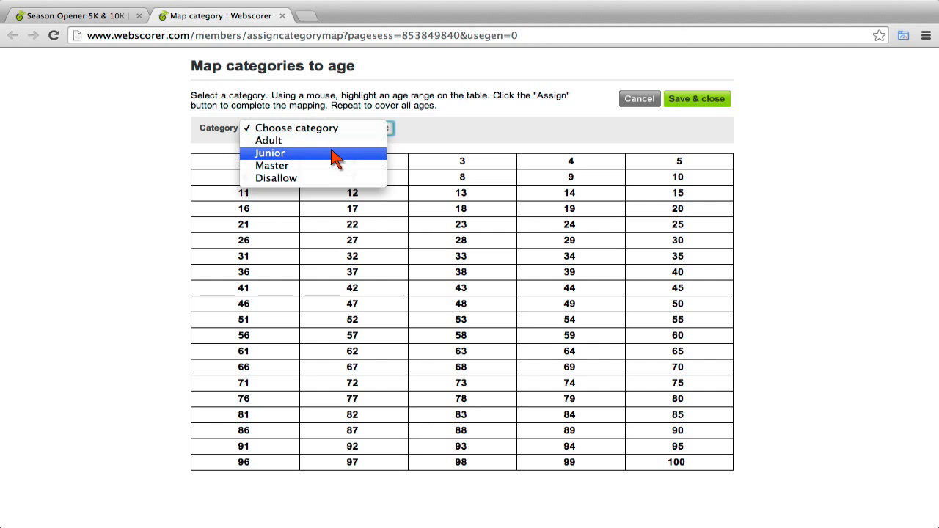
{"action": "left_click", "coordinate": [281, 155]}
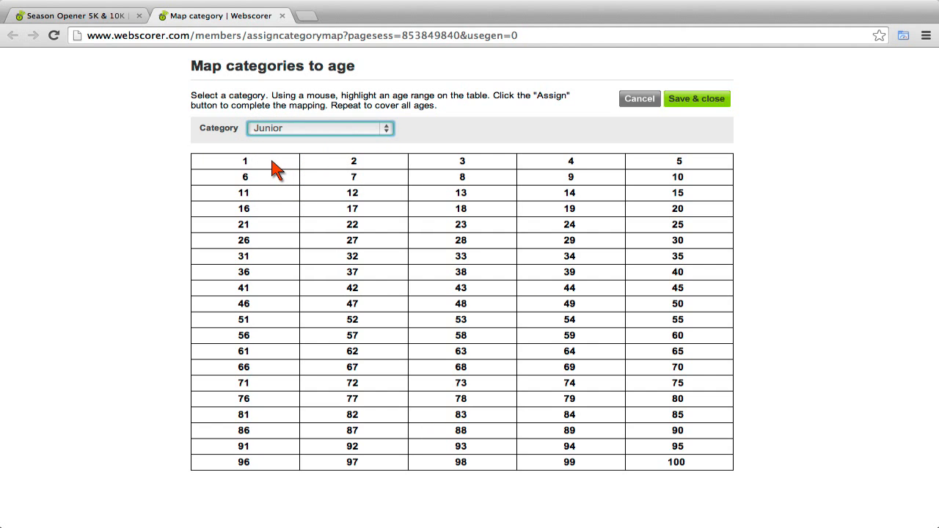
{"action": "mouse_move", "coordinate": [273, 167]}
{"action": "left_mouse_down"}
{"action": "mouse_move", "coordinate": [346, 180]}
{"action": "mouse_move", "coordinate": [367, 195]}
{"action": "mouse_move", "coordinate": [373, 216]}
{"action": "left_mouse_up"}
{"action": "left_click", "coordinate": [661, 130]}
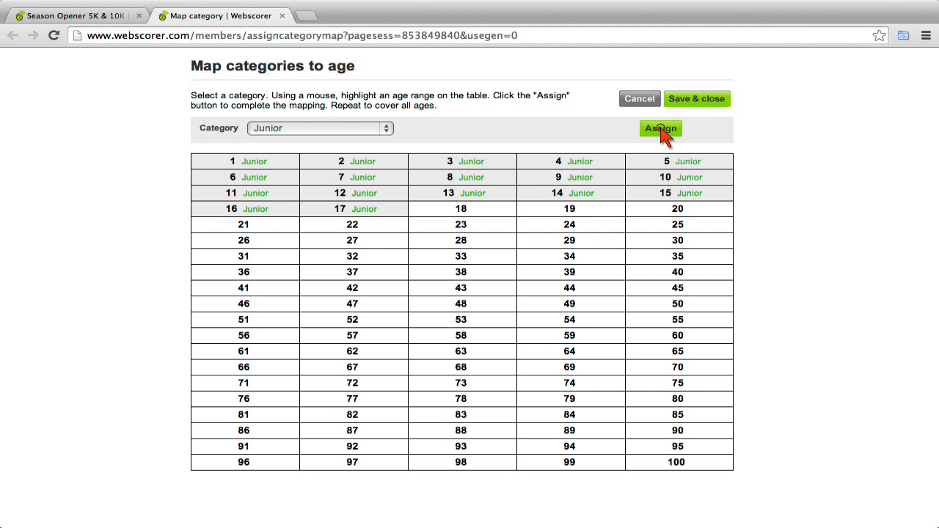
Map ages 18–49 to the Adult category.
{"action": "left_click", "coordinate": [385, 131]}
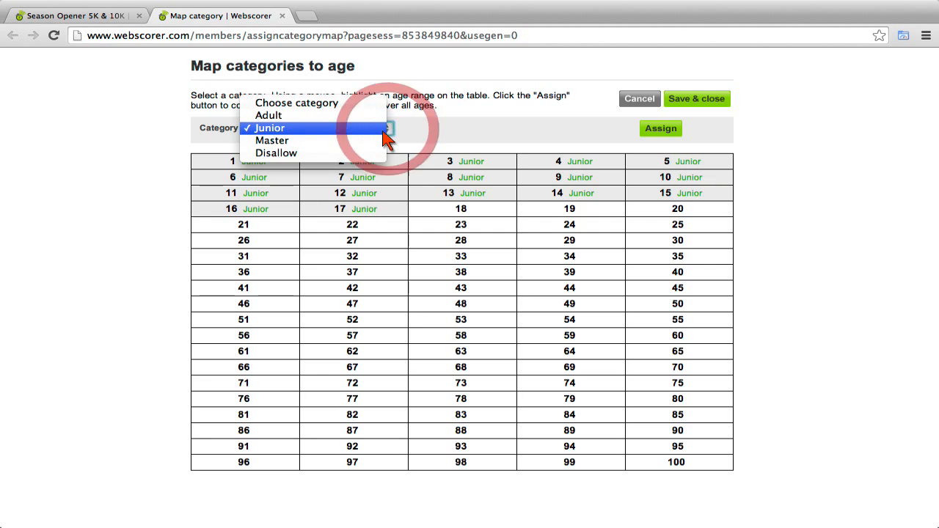
{"action": "left_click", "coordinate": [370, 141]}
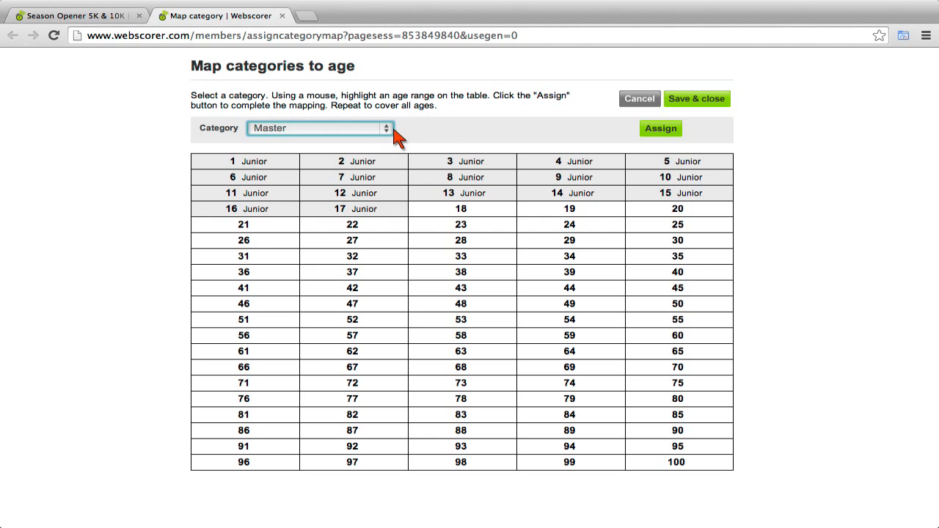
{"action": "left_click", "coordinate": [395, 132]}
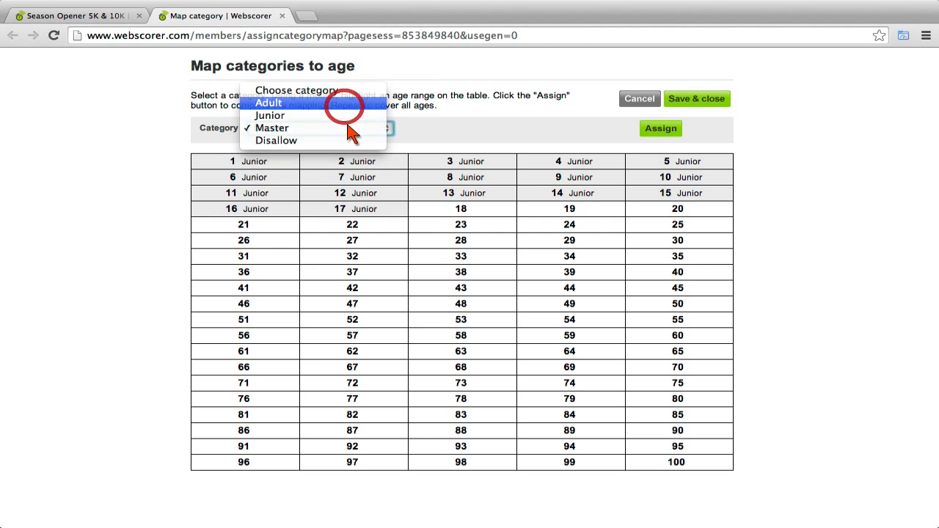
{"action": "left_click", "coordinate": [344, 107]}
{"action": "left_click_drag", "start_coordinate": [452, 207], "coordinate": [560, 308]}
{"action": "left_click", "coordinate": [662, 130]}
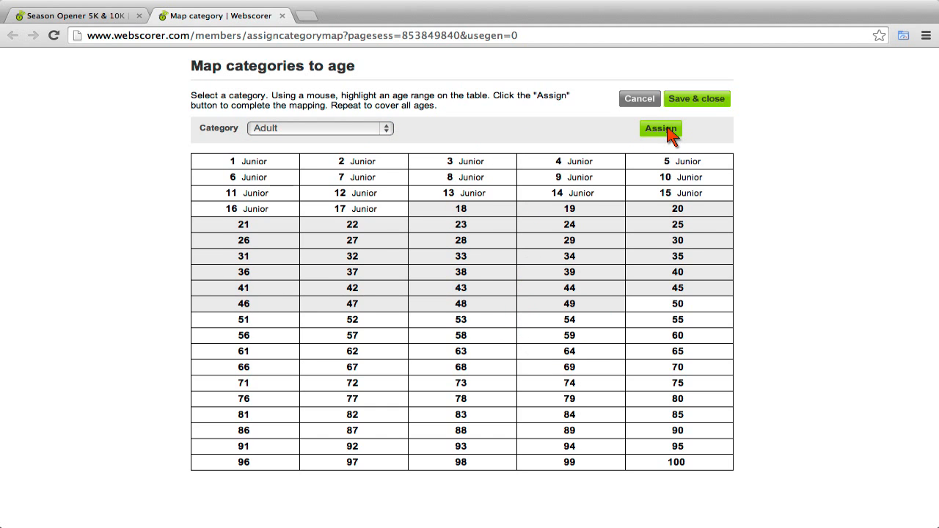
Map ages 50–100 to Master and save the age map.
{"action": "left_click", "coordinate": [386, 132]}
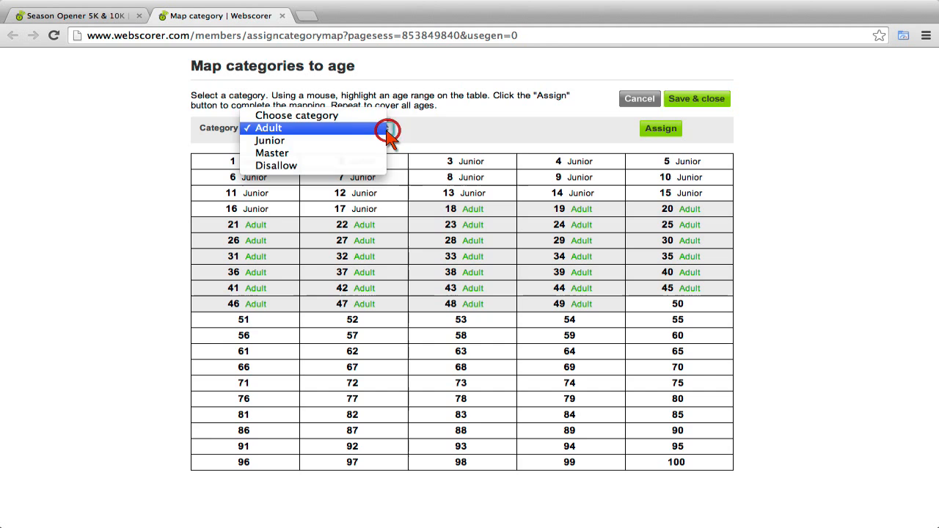
{"action": "left_click", "coordinate": [346, 153]}
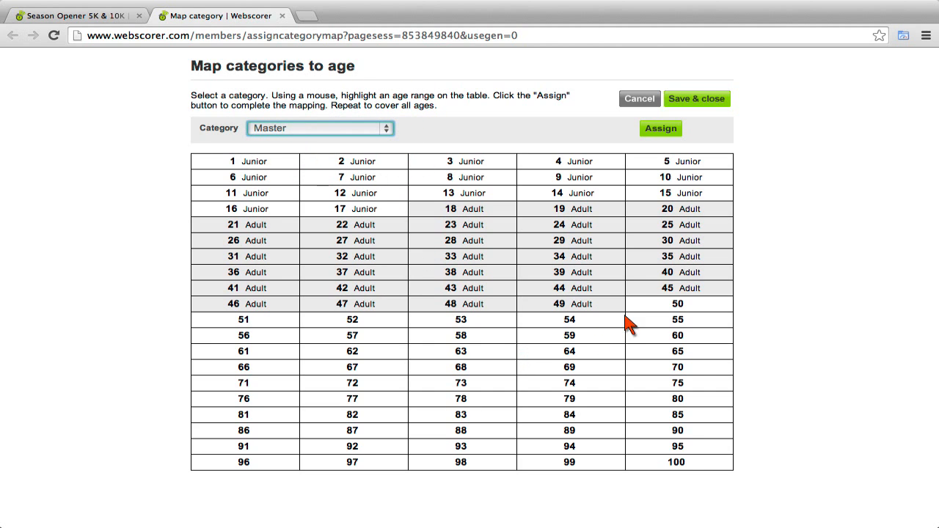
{"action": "left_click_drag", "start_coordinate": [650, 303], "coordinate": [680, 468]}
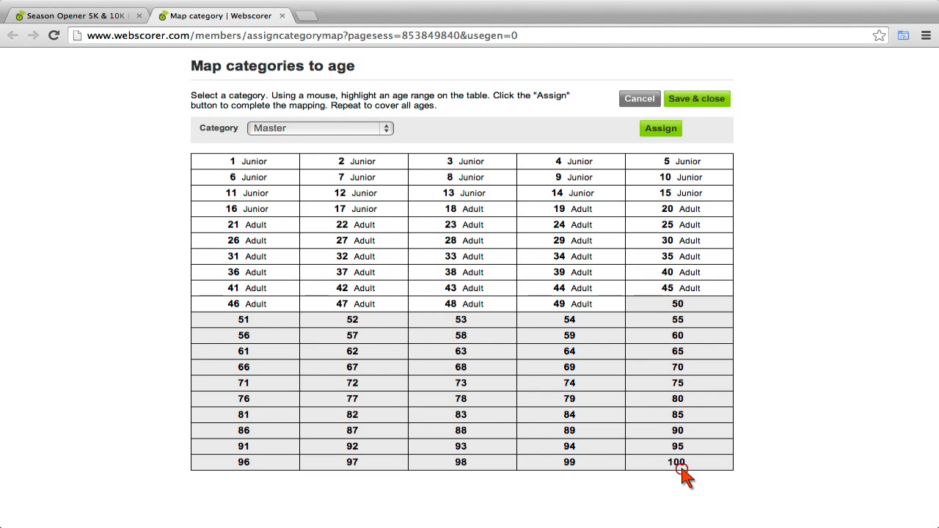
{"action": "left_click", "coordinate": [664, 130]}
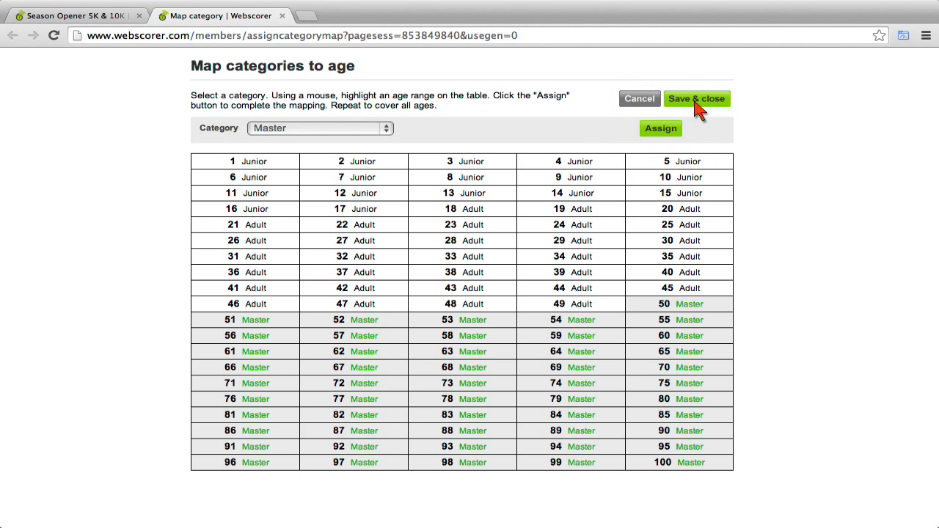
{"action": "left_click", "coordinate": [697, 103]}
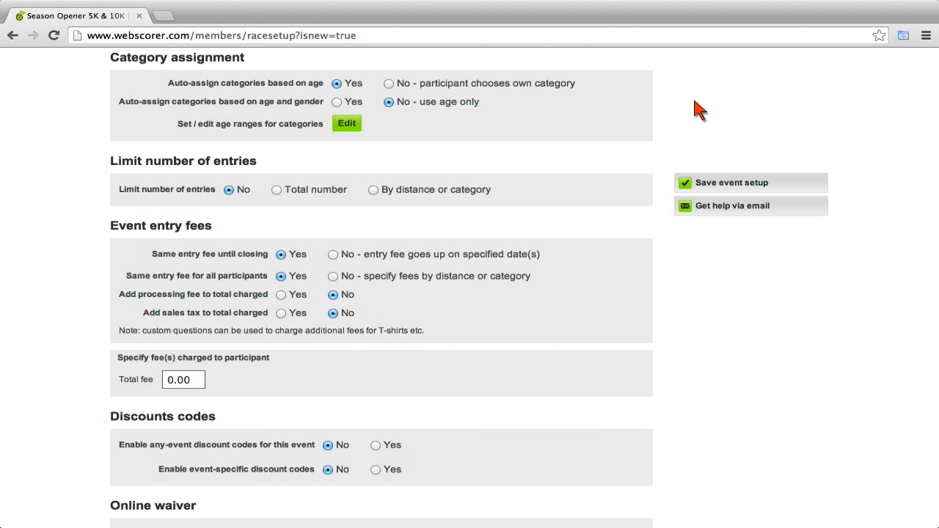
{"action": "scroll", "coordinate": [690, 103], "scroll_direction": "down", "scroll_amount": 1}
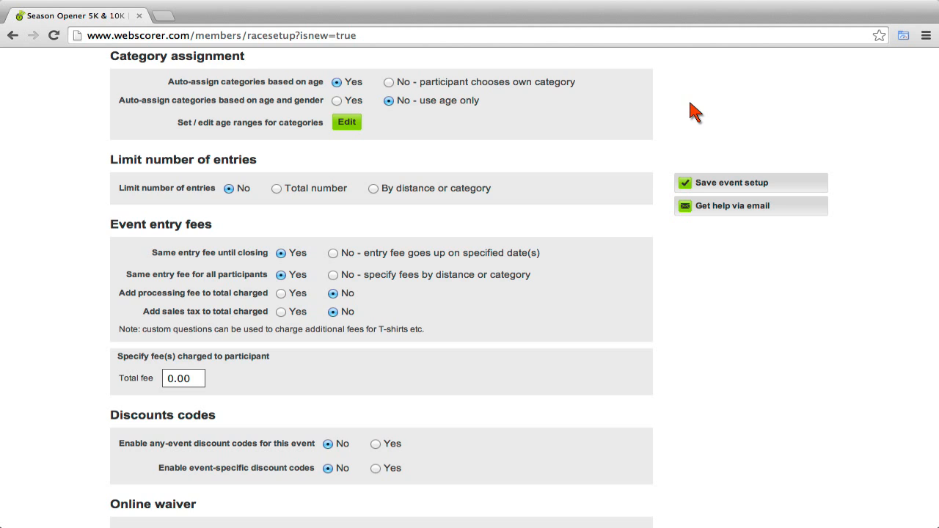
{"action": "scroll", "coordinate": [456, 183], "scroll_direction": "down", "scroll_amount": 5}
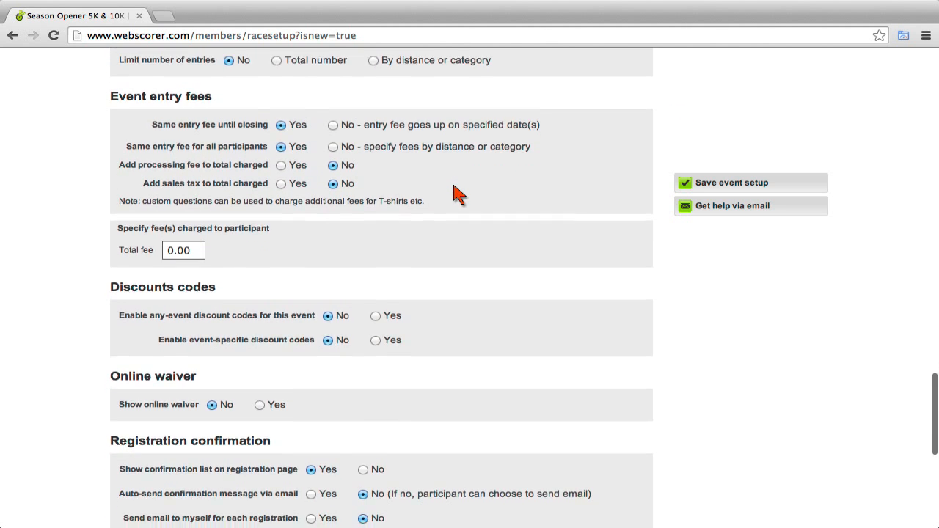
{"action": "scroll", "coordinate": [458, 194], "scroll_direction": "down", "scroll_amount": 1}
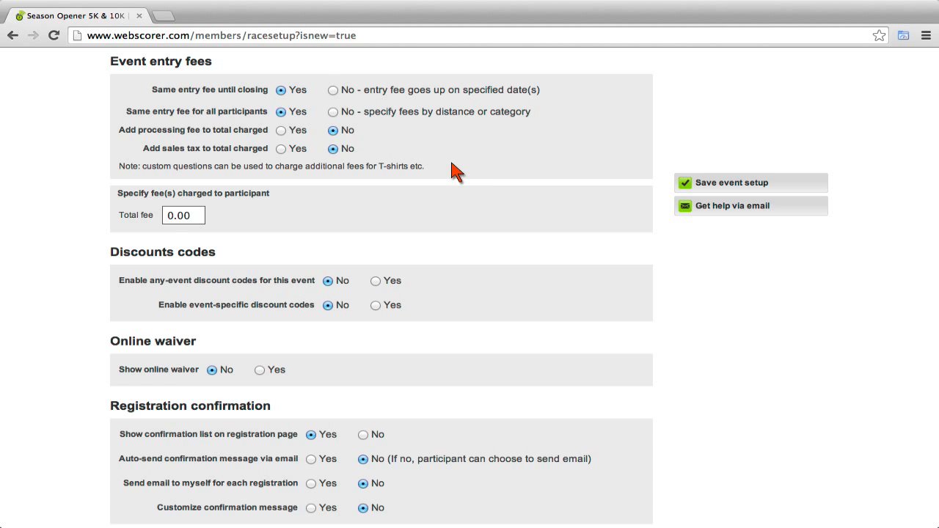
Add fee change dates May 1 and May 15, 2014, with fees specified by distance or category.
{"action": "left_click", "coordinate": [333, 91]}
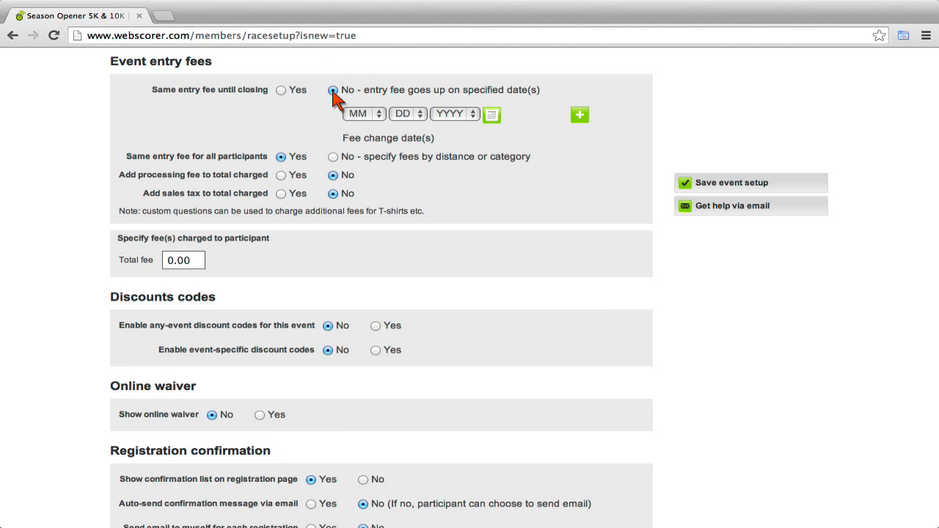
{"action": "left_click", "coordinate": [492, 116]}
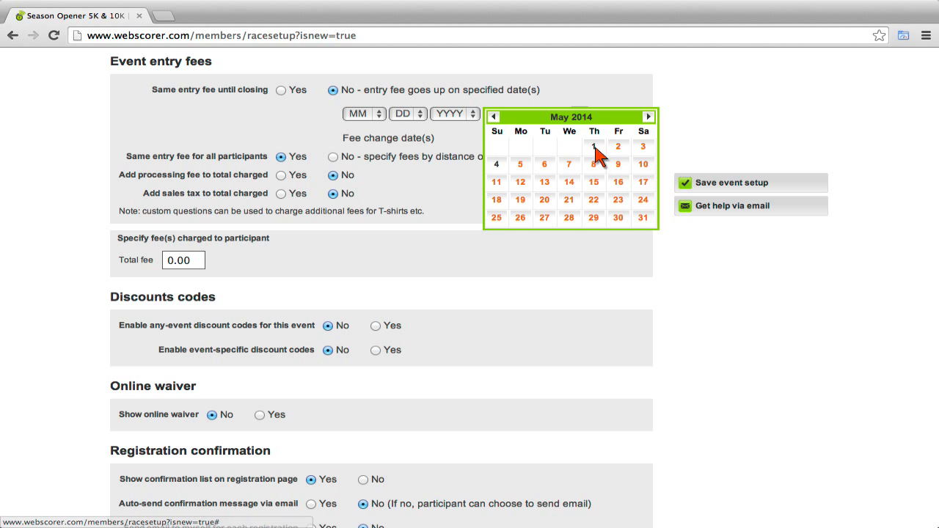
{"action": "left_click", "coordinate": [594, 147]}
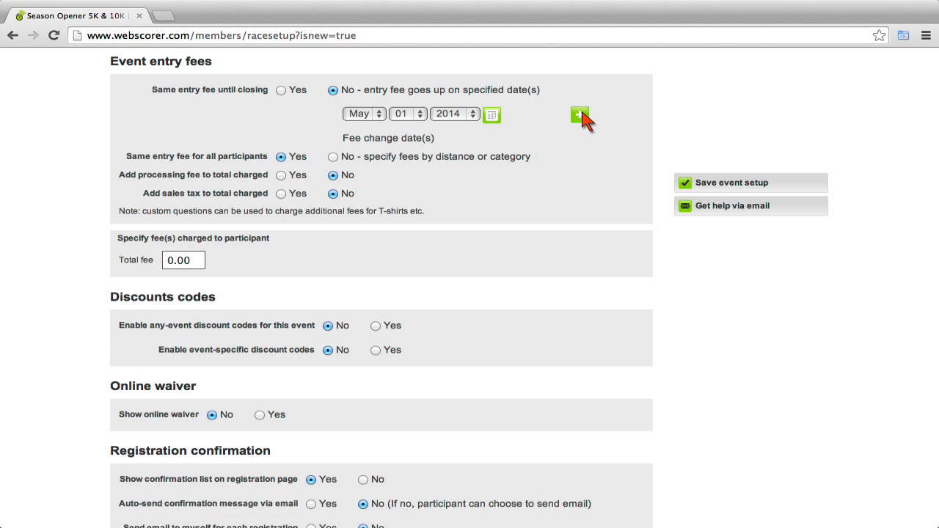
{"action": "left_click", "coordinate": [580, 115]}
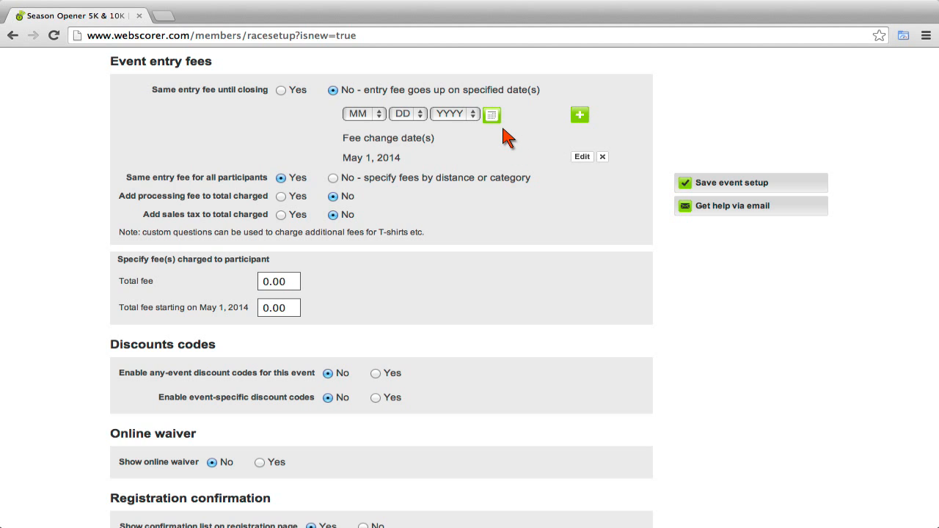
{"action": "left_click", "coordinate": [492, 115]}
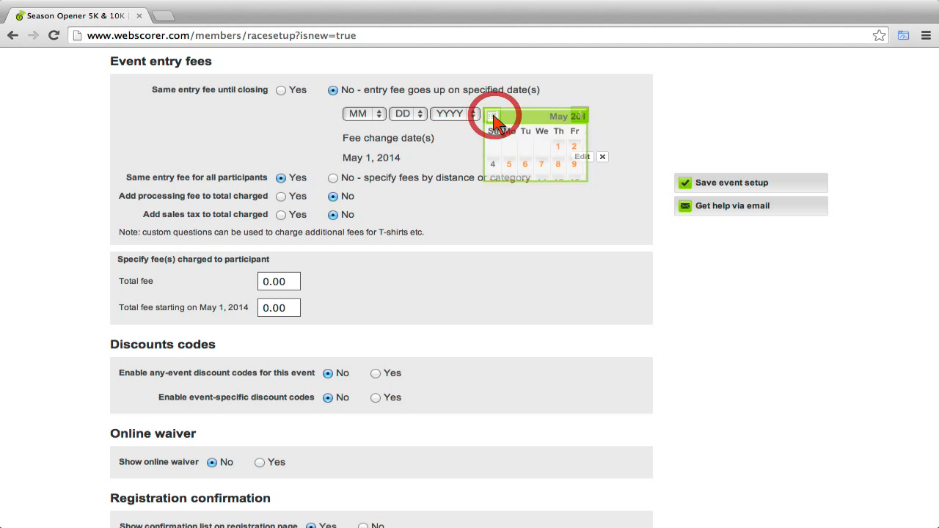
{"action": "left_click", "coordinate": [593, 182]}
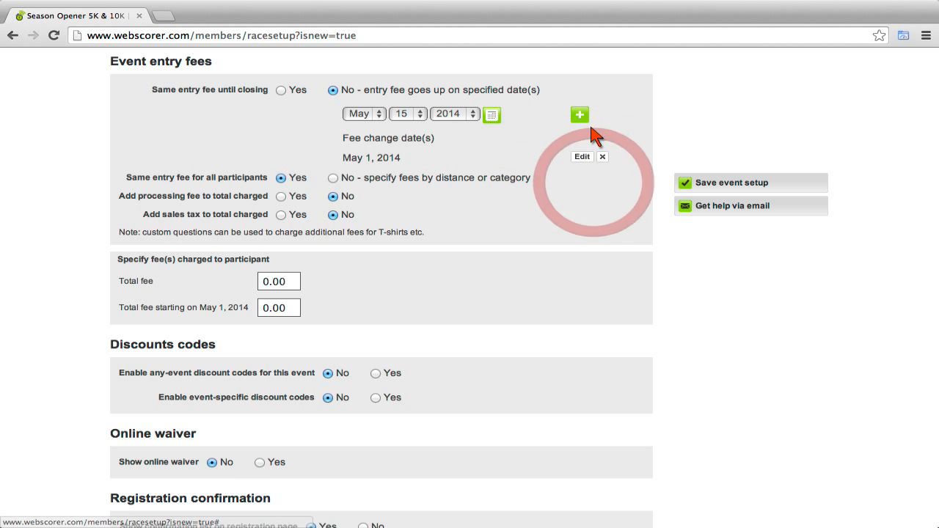
{"action": "left_click", "coordinate": [580, 116]}
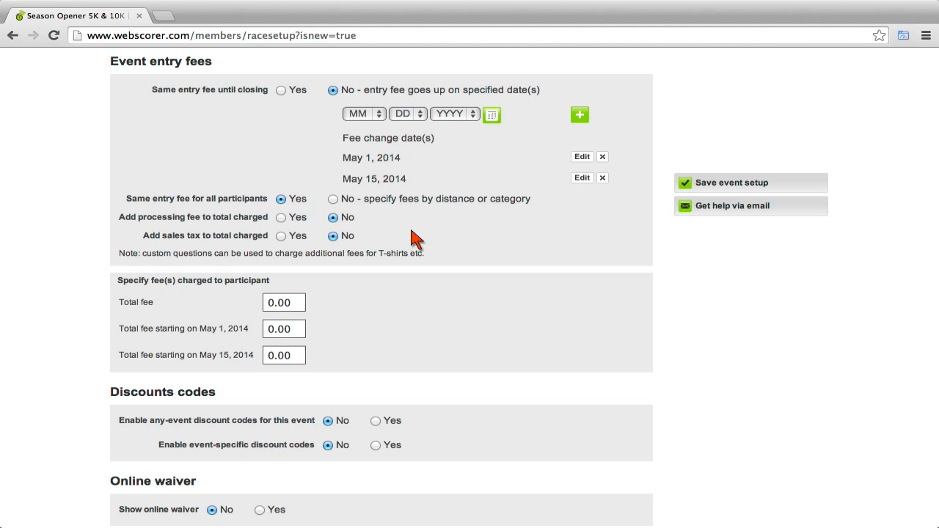
{"action": "left_click", "coordinate": [334, 199]}
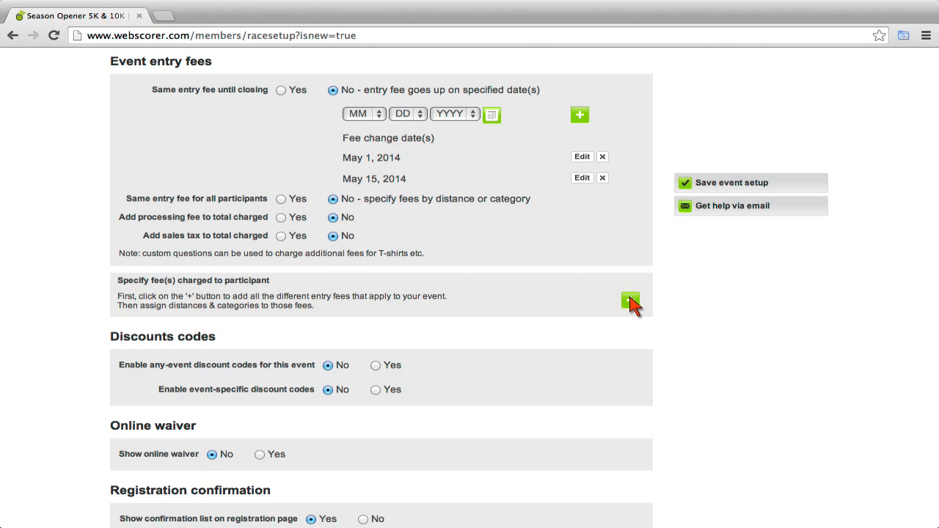
Create the first fee set: 15 now, 20 from May 1, 25 from May 15.
{"action": "left_click", "coordinate": [630, 301]}
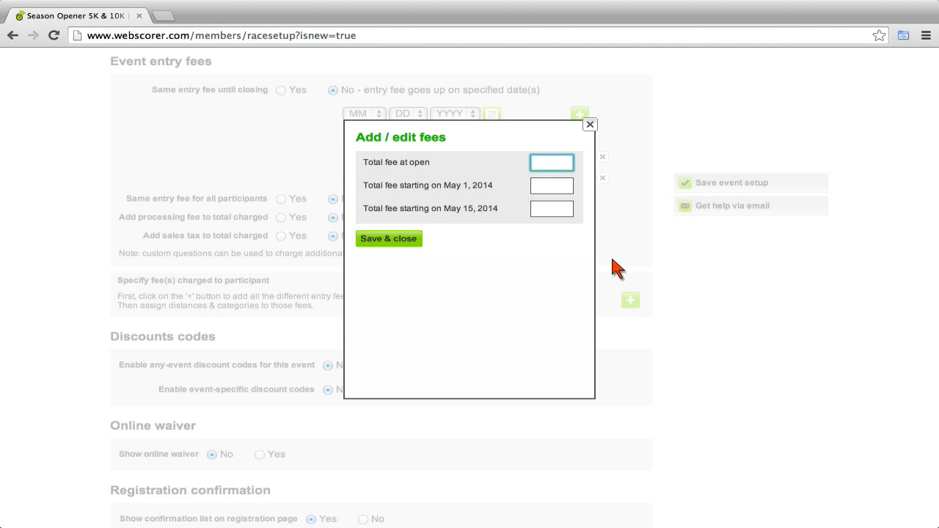
{"action": "type", "text": "15"}
{"action": "left_click", "coordinate": [570, 184]}
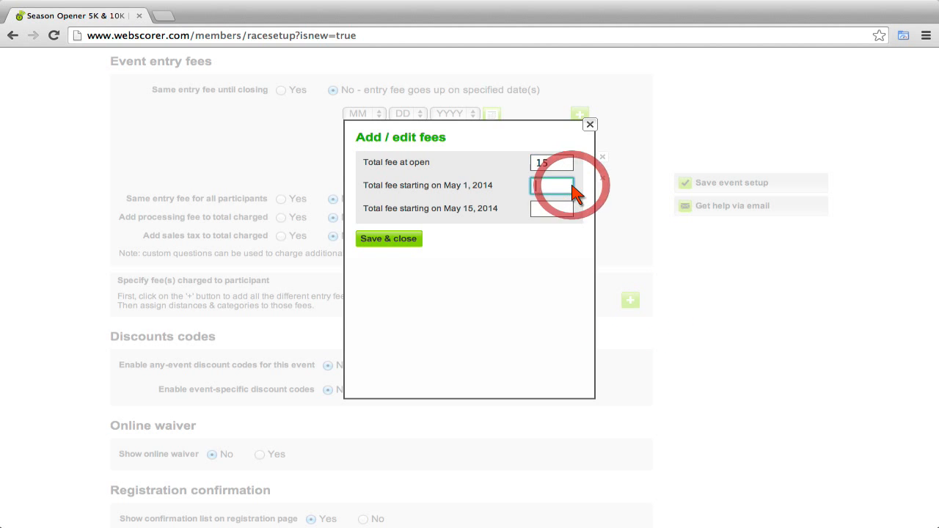
{"action": "type", "text": "20"}
{"action": "left_click", "coordinate": [552, 209]}
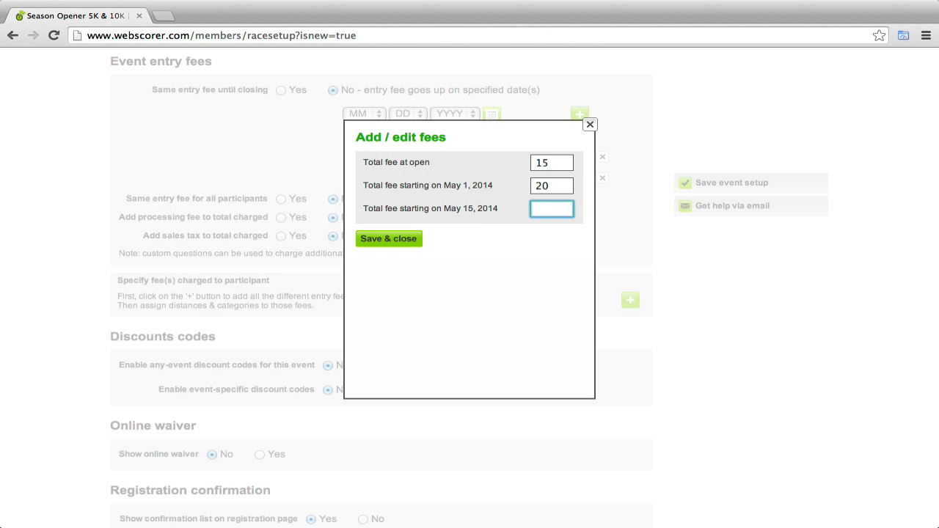
{"action": "type", "text": "25"}
{"action": "left_click", "coordinate": [400, 241]}
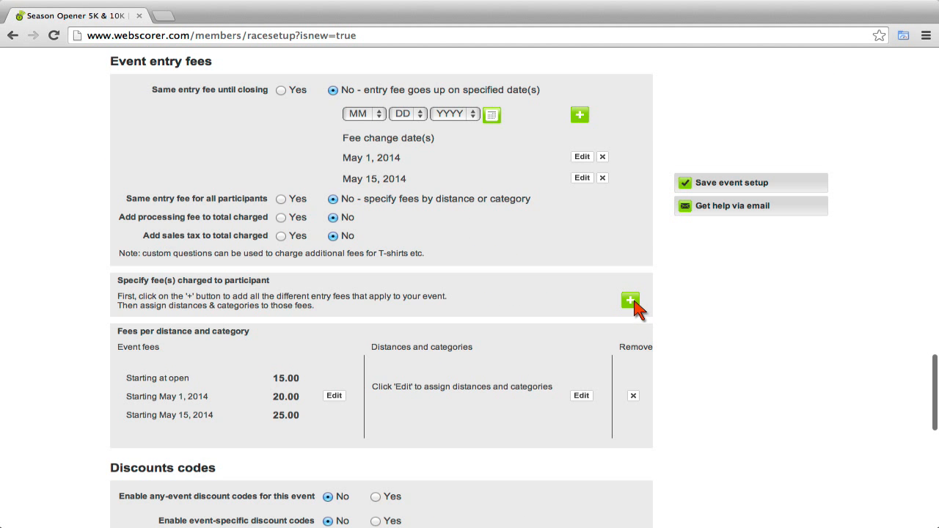
Create a second fee set of 20, 25 and 30.
{"action": "left_click", "coordinate": [631, 301]}
{"action": "type", "text": "20"}
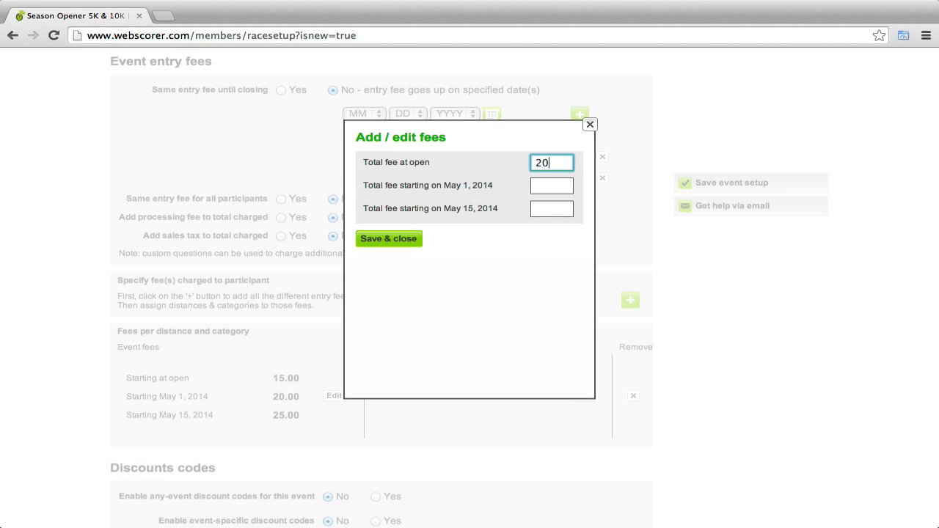
{"action": "key", "text": "Tab"}
{"action": "type", "text": "25"}
{"action": "key", "text": "Tab"}
{"action": "type", "text": "30"}
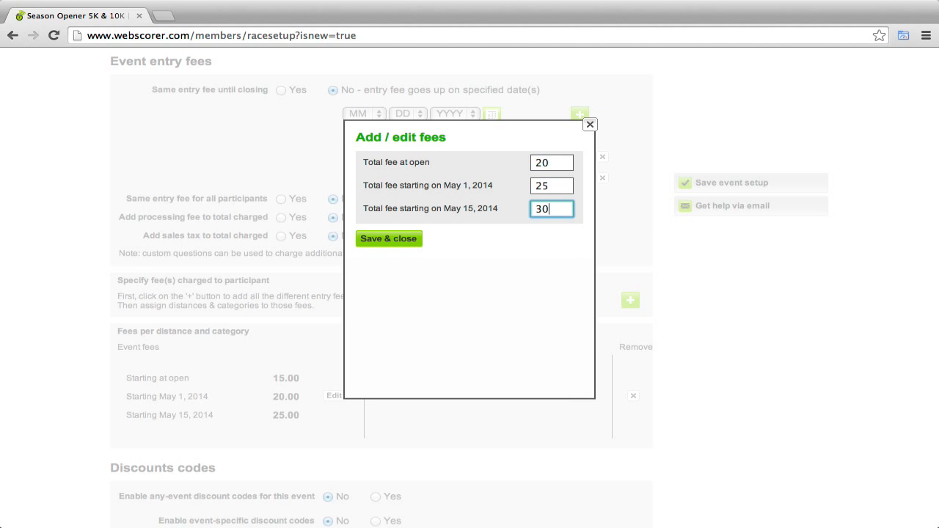
{"action": "left_click", "coordinate": [382, 240]}
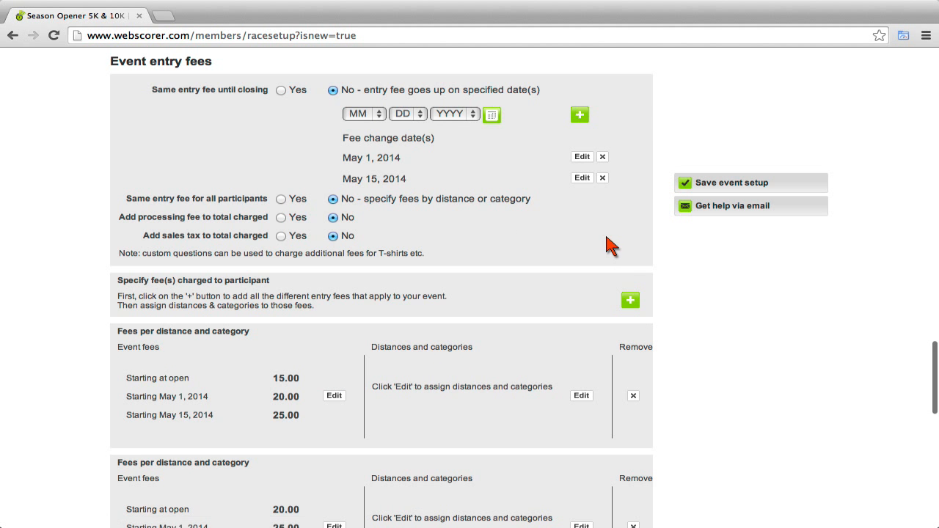
Create a third fee set of 25, 30 and 35.
{"action": "left_click", "coordinate": [630, 302]}
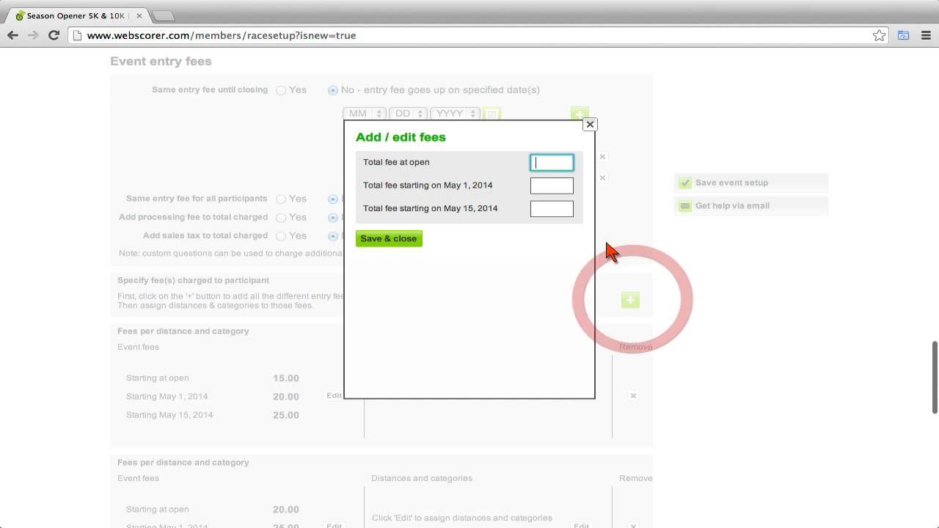
{"action": "type", "text": "25"}
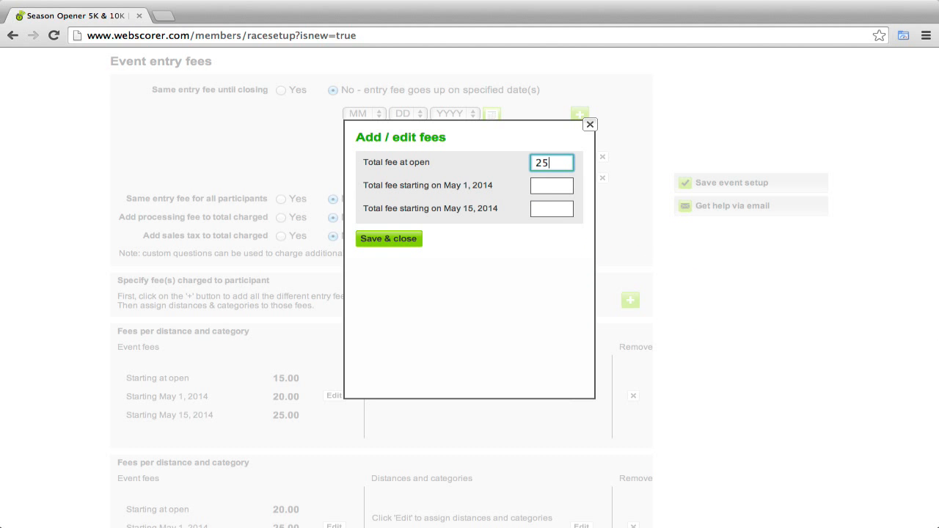
{"action": "left_click", "coordinate": [556, 187]}
{"action": "type", "text": "30"}
{"action": "key", "text": "Tab"}
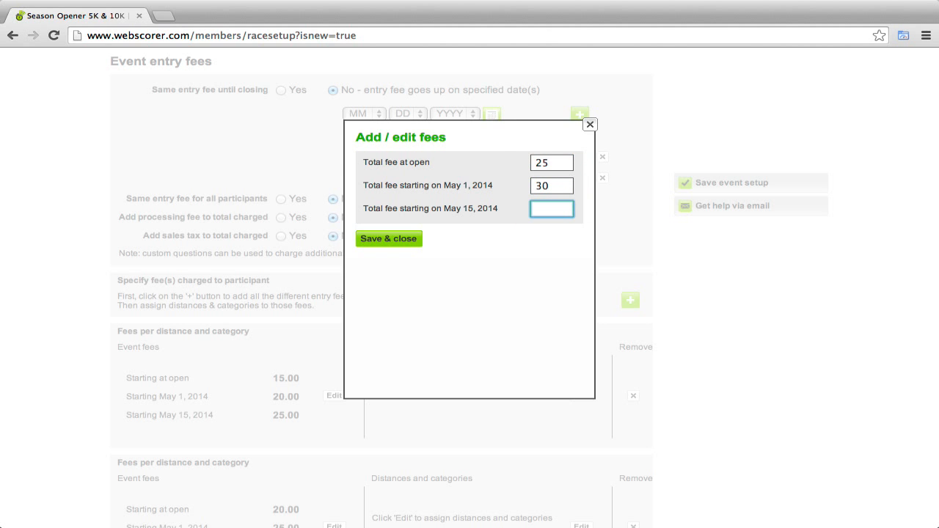
{"action": "type", "text": "35"}
{"action": "left_click", "coordinate": [413, 239]}
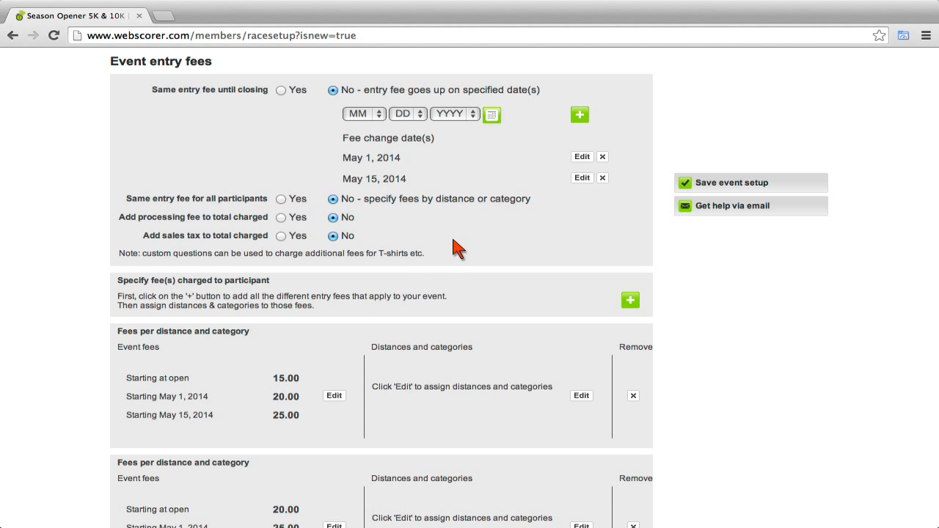
{"action": "scroll", "coordinate": [493, 237], "scroll_direction": "down", "scroll_amount": 5}
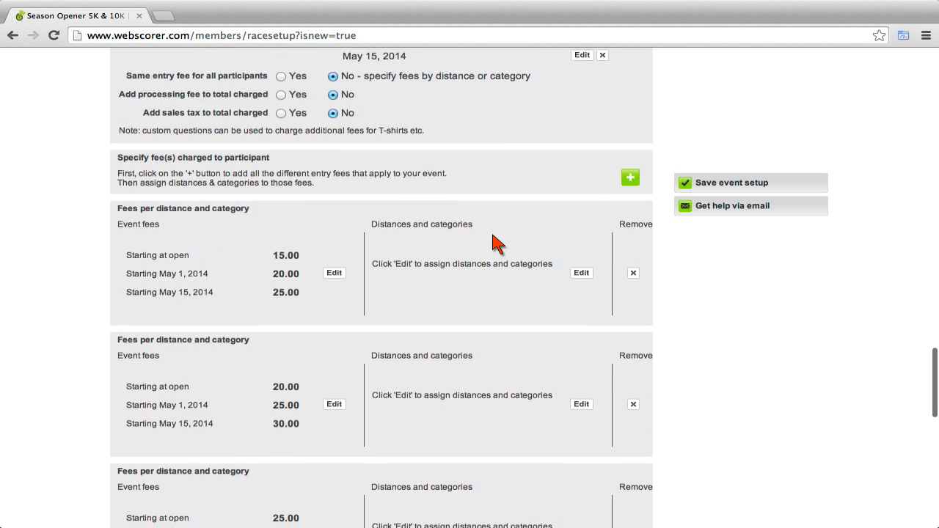
{"action": "scroll", "coordinate": [493, 237], "scroll_direction": "down", "scroll_amount": 2}
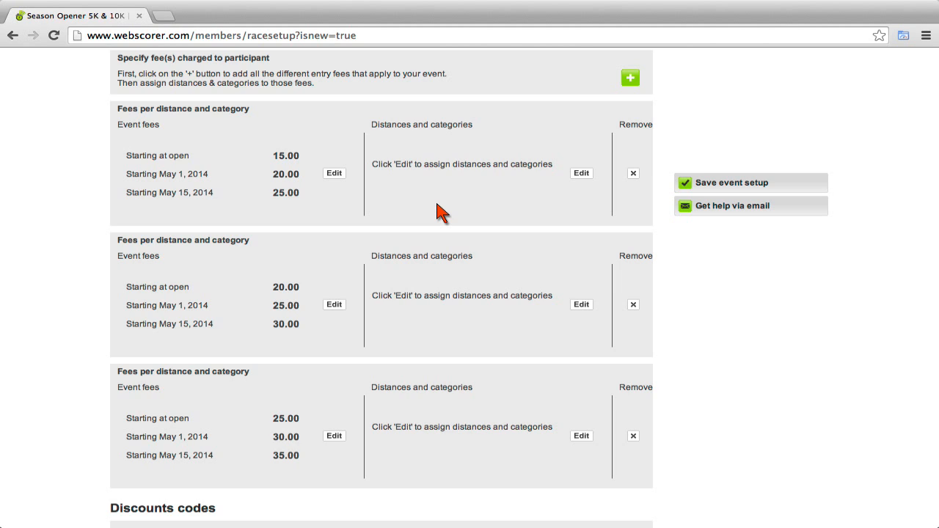
Assign Junior at both 5K and 10K to the 15.00 fee set.
{"action": "left_click", "coordinate": [587, 176]}
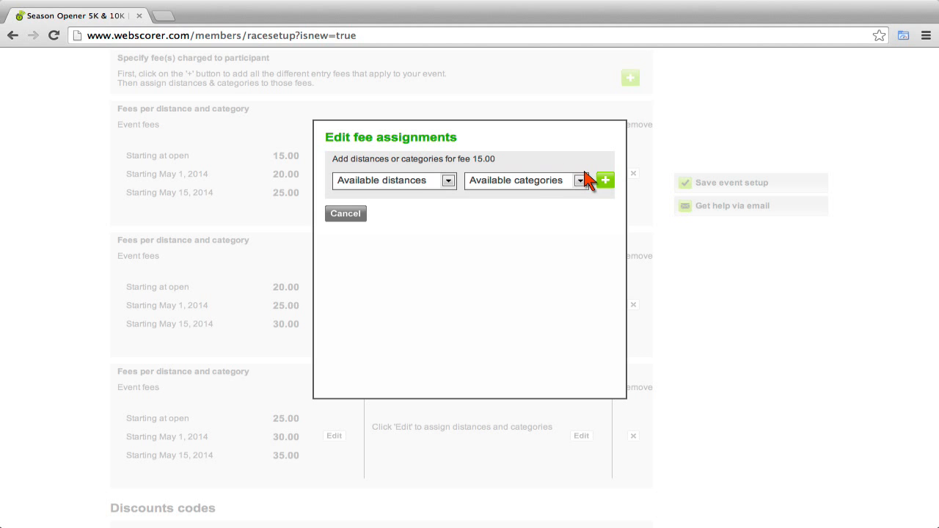
{"action": "left_click", "coordinate": [447, 180]}
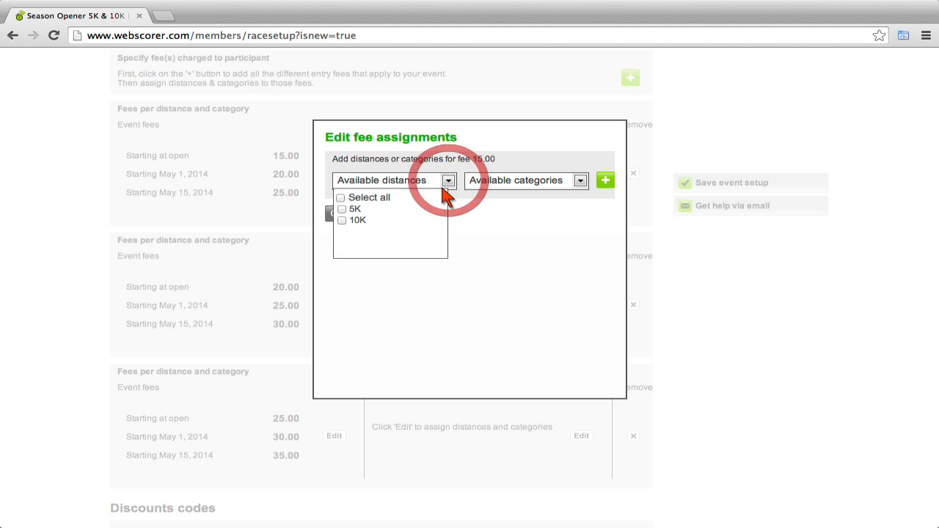
{"action": "left_click", "coordinate": [344, 199]}
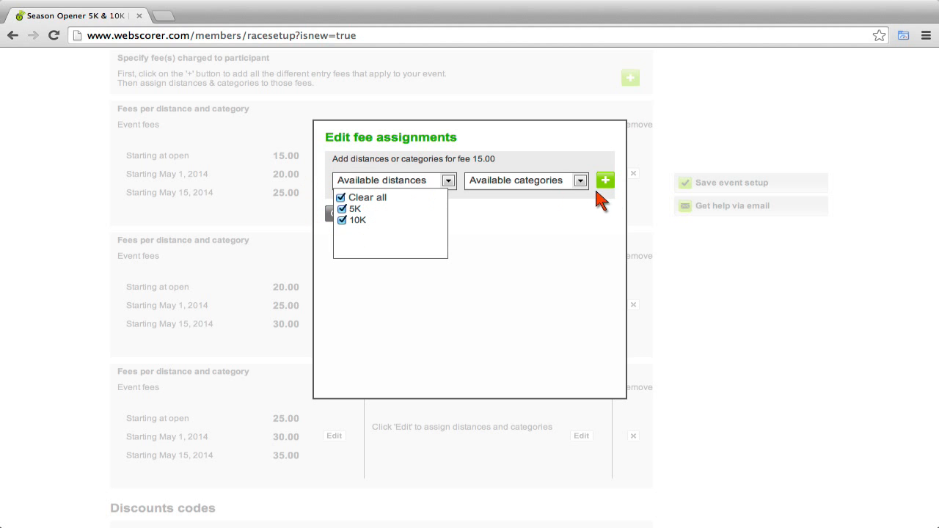
{"action": "left_click", "coordinate": [581, 181]}
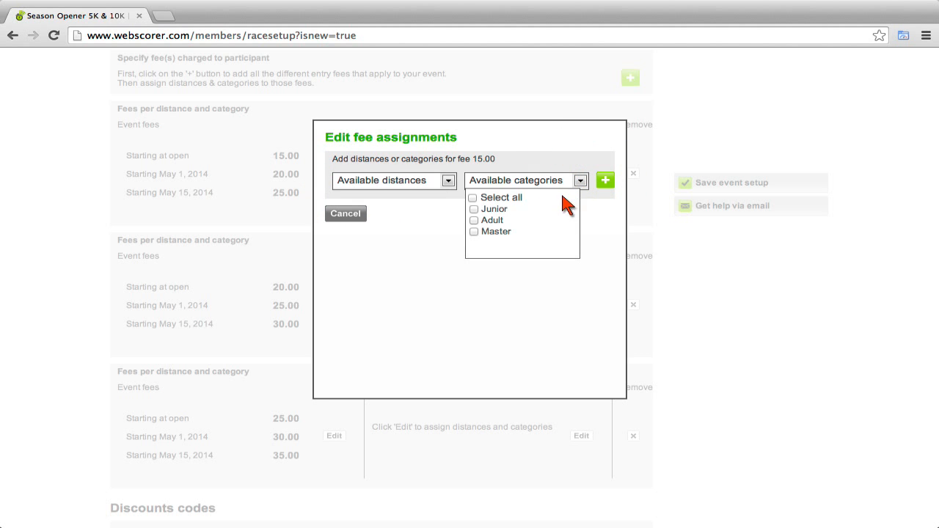
{"action": "left_click", "coordinate": [488, 210]}
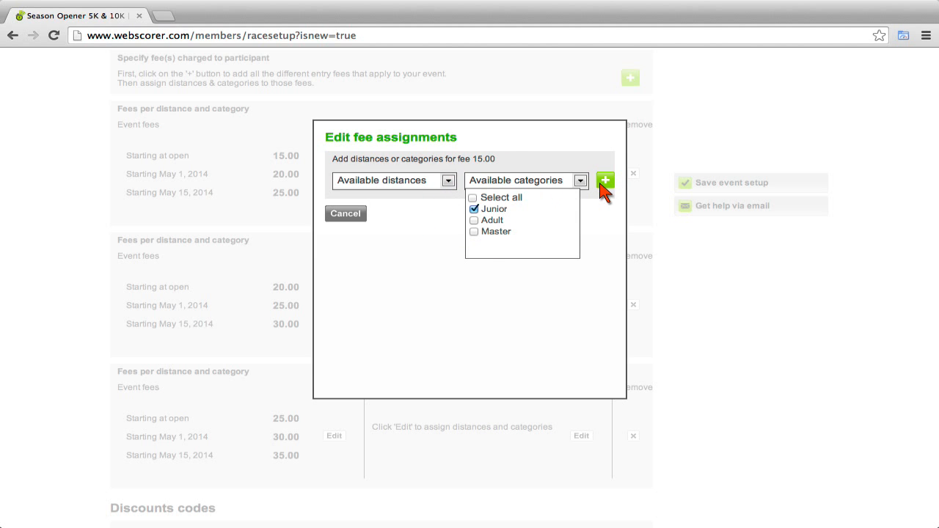
{"action": "left_click", "coordinate": [605, 181]}
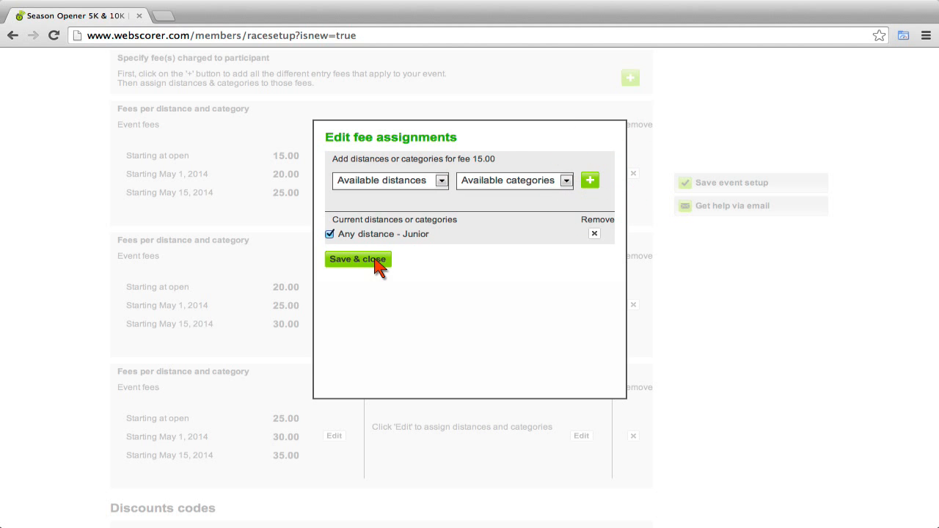
{"action": "left_click", "coordinate": [375, 262]}
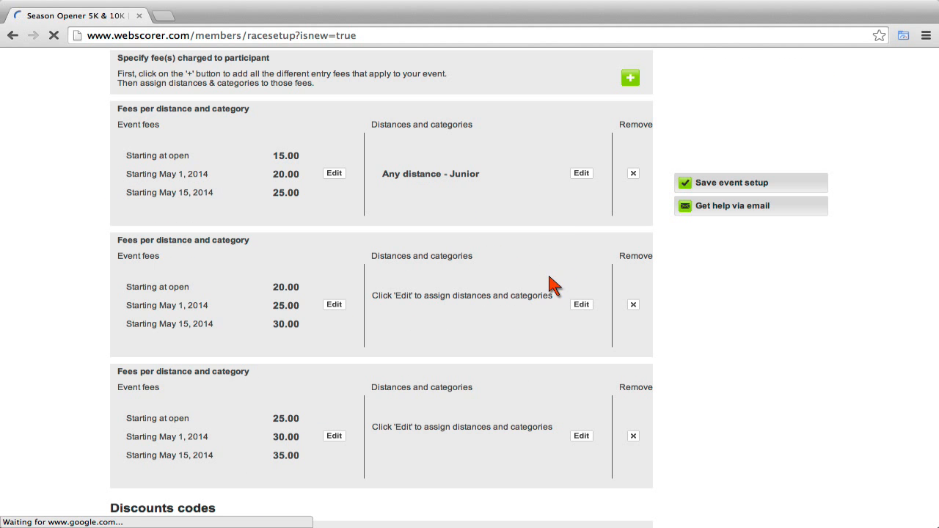
Assign 5K Adult and Master to the 20.00 fee set.
{"action": "left_click", "coordinate": [581, 306]}
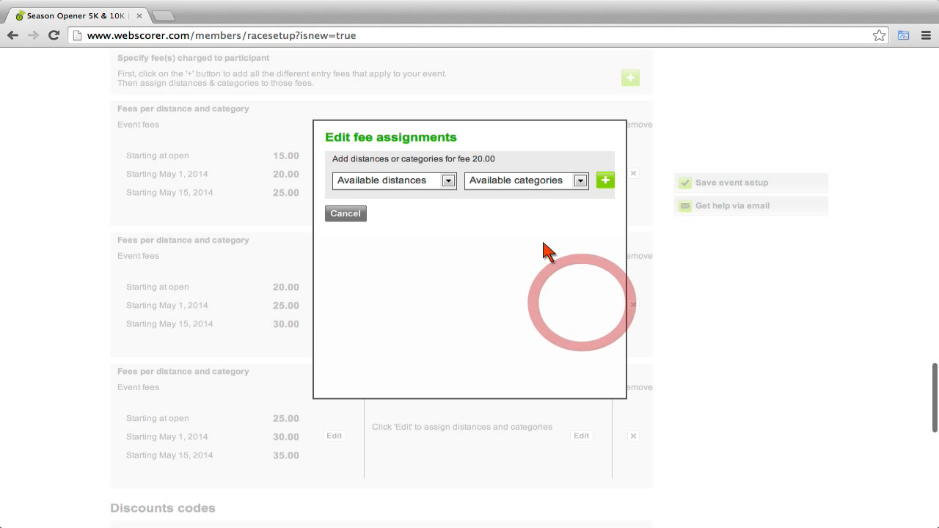
{"action": "left_click", "coordinate": [449, 181]}
{"action": "double_click", "coordinate": [353, 210]}
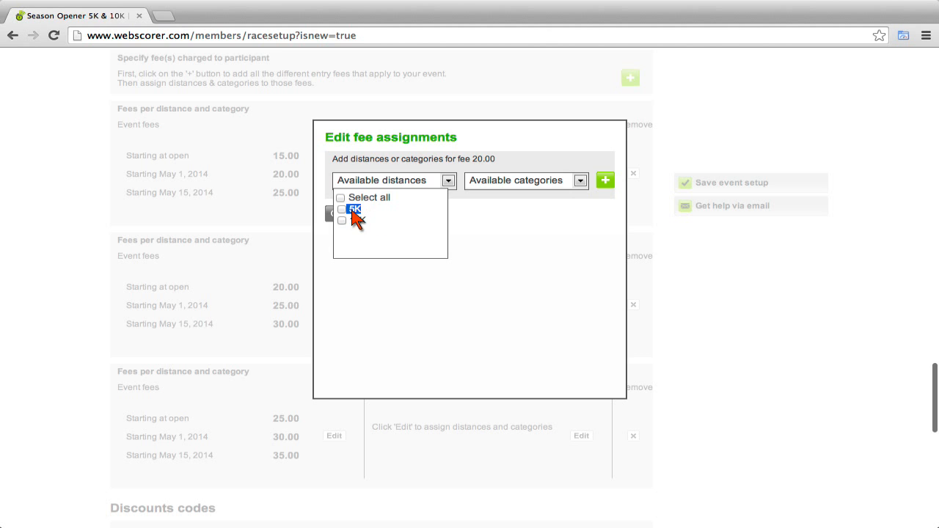
{"action": "left_click", "coordinate": [353, 210]}
{"action": "left_click", "coordinate": [580, 182]}
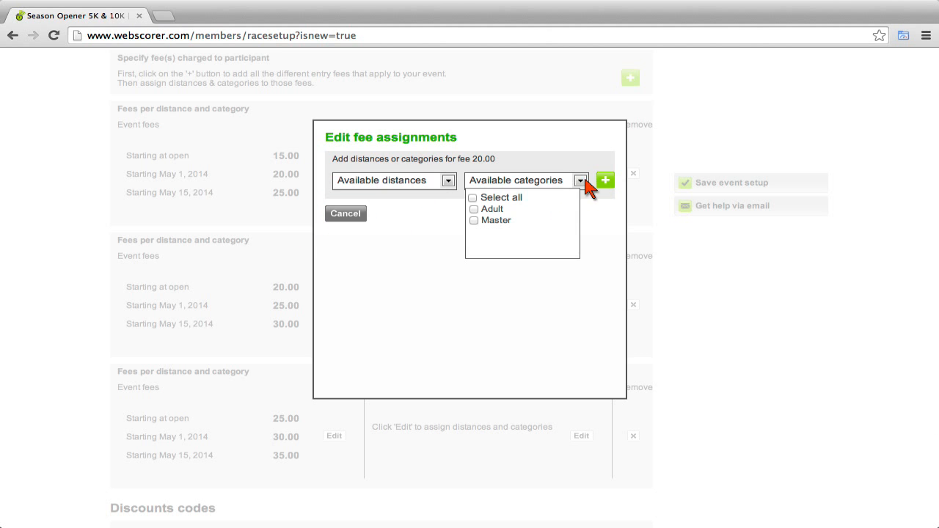
{"action": "left_click", "coordinate": [473, 198]}
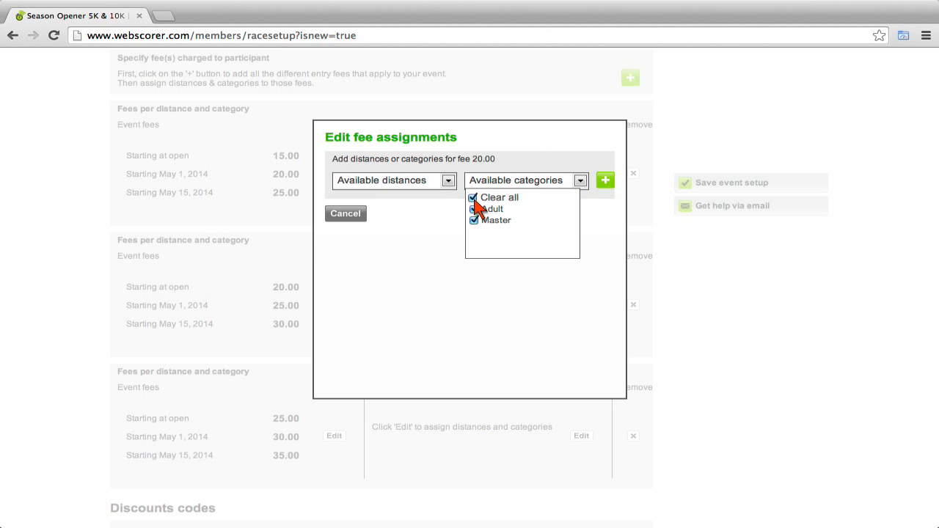
{"action": "left_click", "coordinate": [605, 181]}
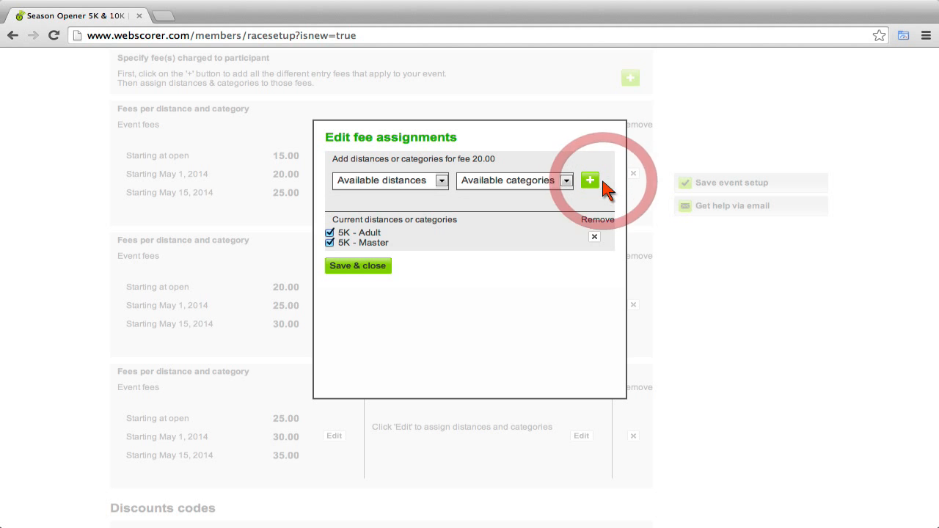
{"action": "left_click", "coordinate": [337, 267]}
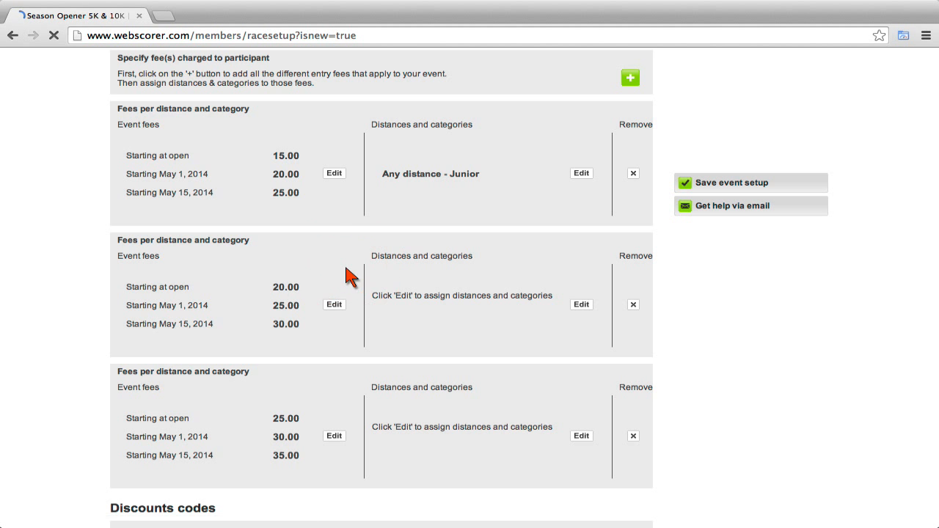
Assign 10K Adult and Master to the 25.00 fee set.
{"action": "left_click", "coordinate": [582, 437]}
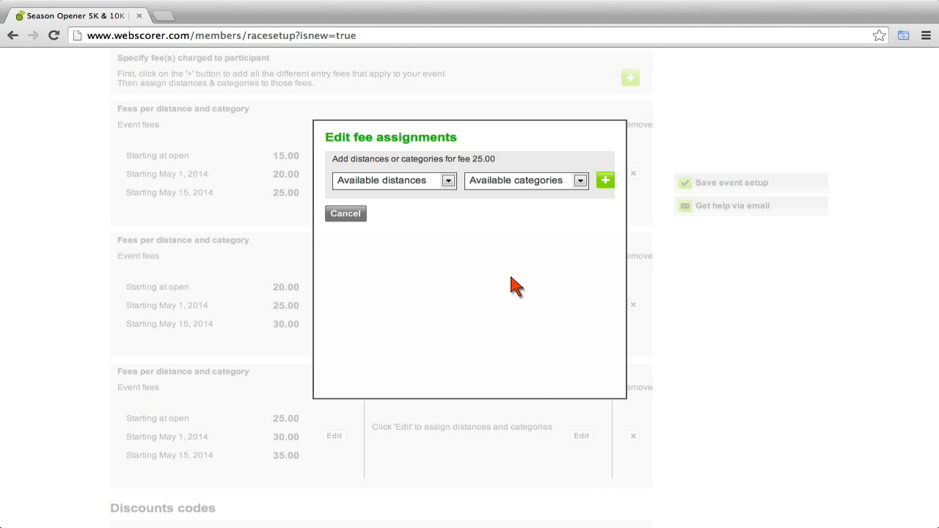
{"action": "left_click", "coordinate": [448, 181]}
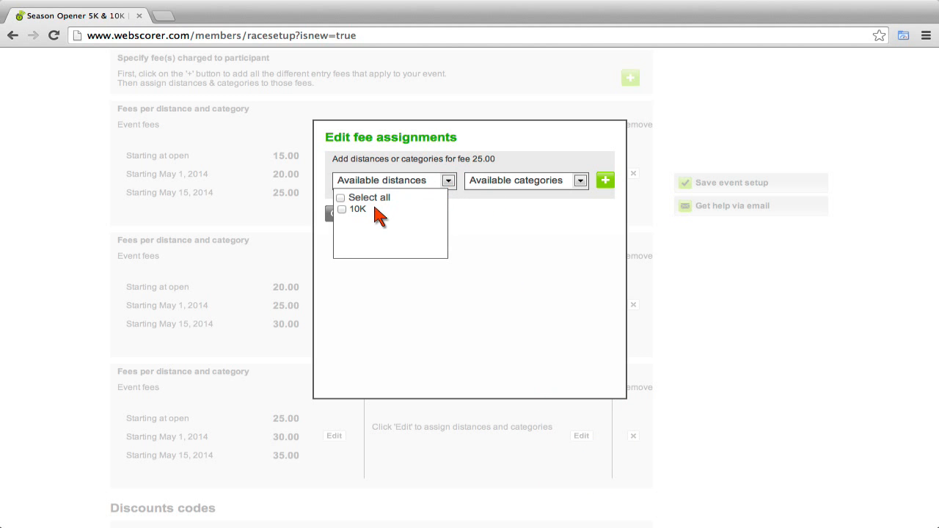
{"action": "left_click", "coordinate": [342, 209]}
{"action": "left_click", "coordinate": [581, 180]}
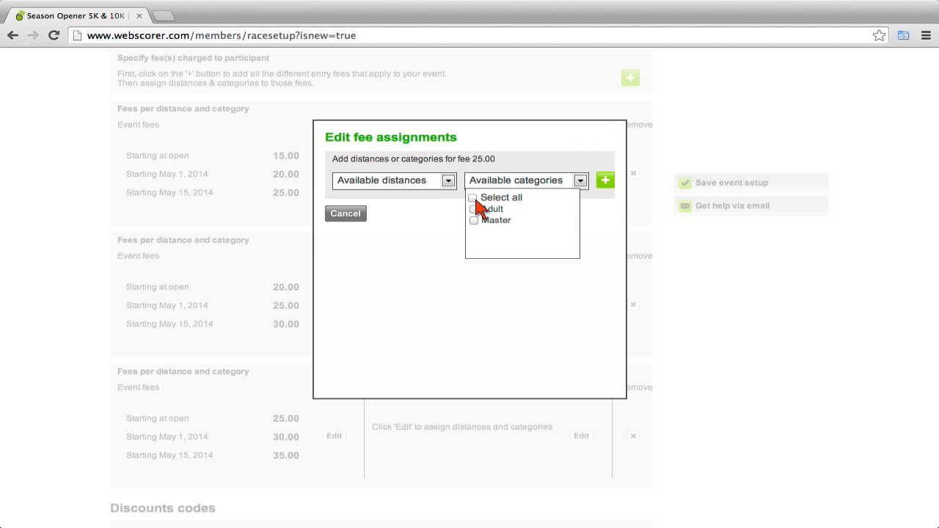
{"action": "left_click", "coordinate": [475, 198]}
{"action": "left_click", "coordinate": [606, 181]}
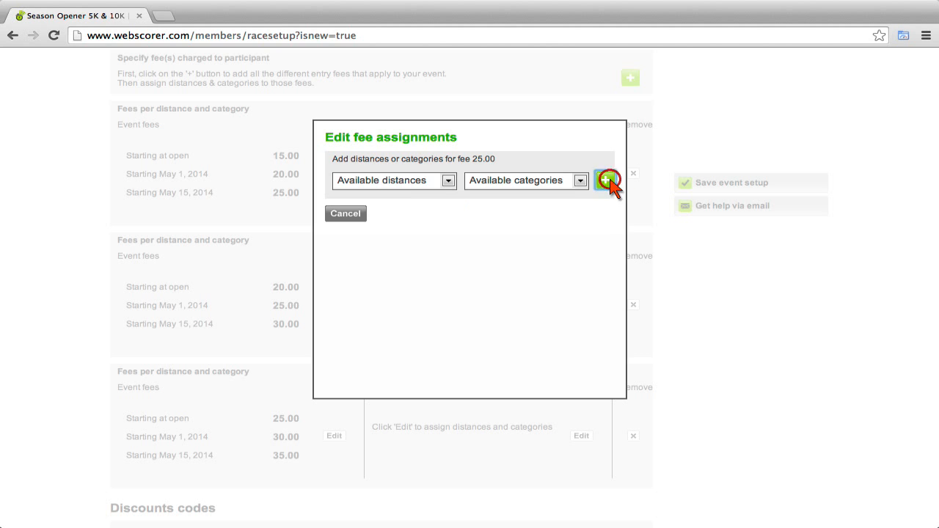
{"action": "left_click", "coordinate": [359, 253]}
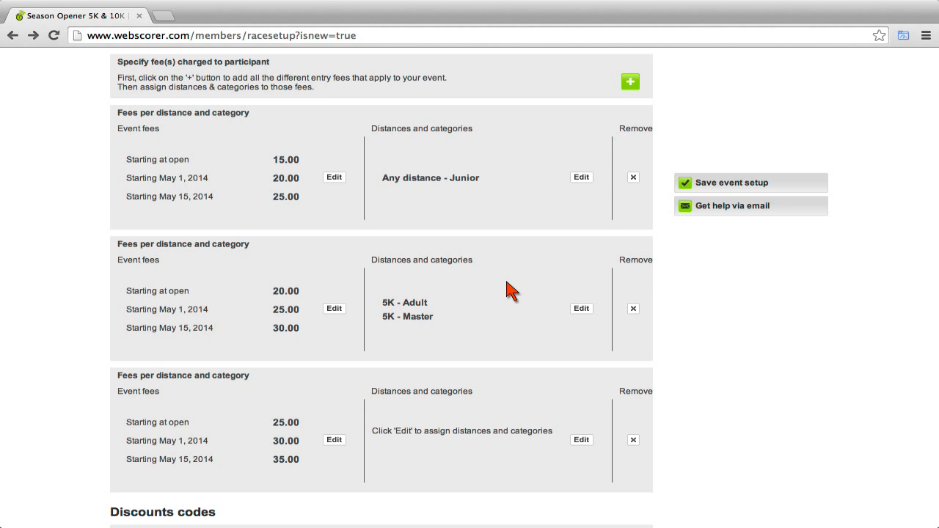
Set 'Enable event-specific discount codes' to Yes in the Discount codes section.
{"action": "scroll", "coordinate": [506, 287], "scroll_direction": "down", "scroll_amount": 3}
{"action": "scroll", "coordinate": [511, 290], "scroll_direction": "down", "scroll_amount": 4}
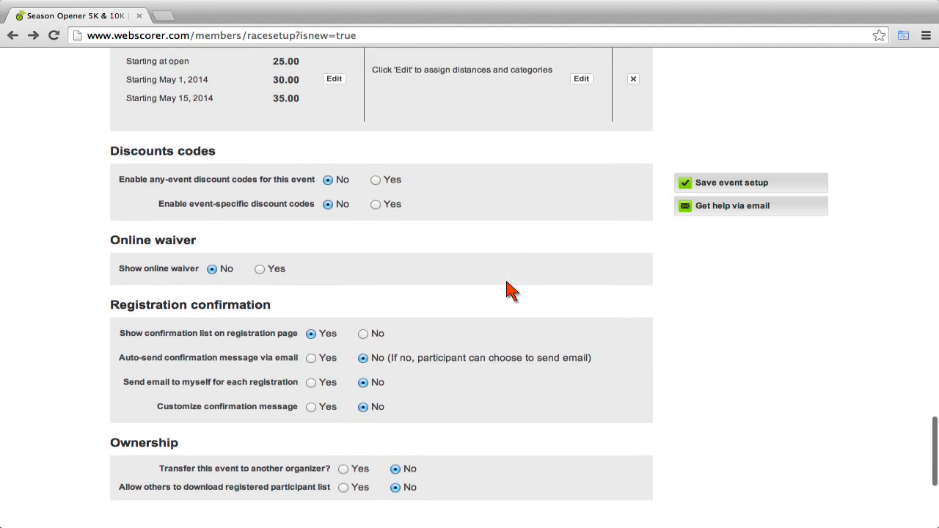
{"action": "scroll", "coordinate": [512, 290], "scroll_direction": "down", "scroll_amount": 1}
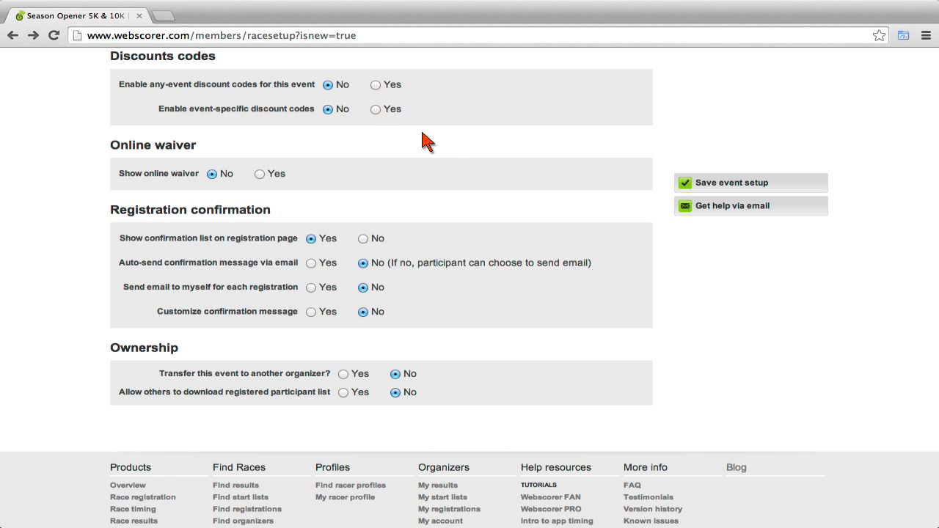
{"action": "left_click", "coordinate": [376, 110]}
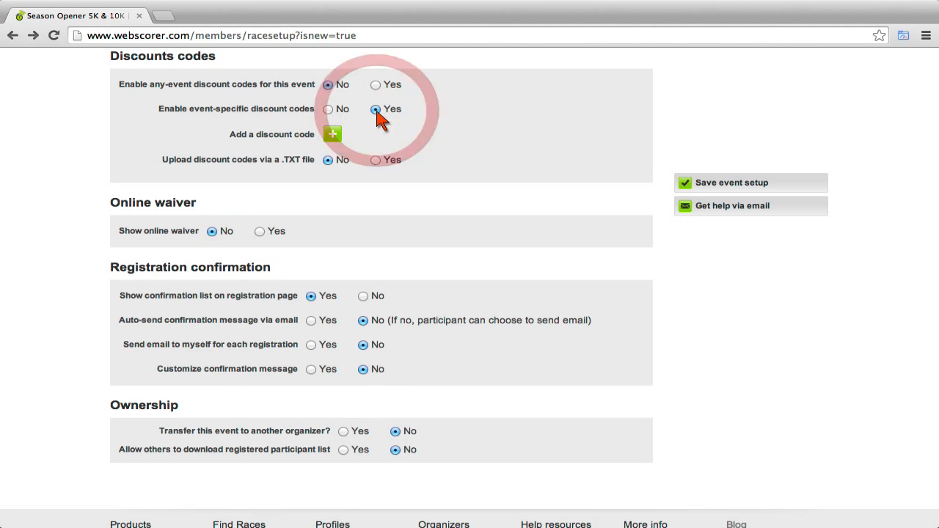
Add discount code VolunteerX at 50 percent of event fees, limited to 5 uses, and save it.
{"action": "left_click", "coordinate": [335, 136]}
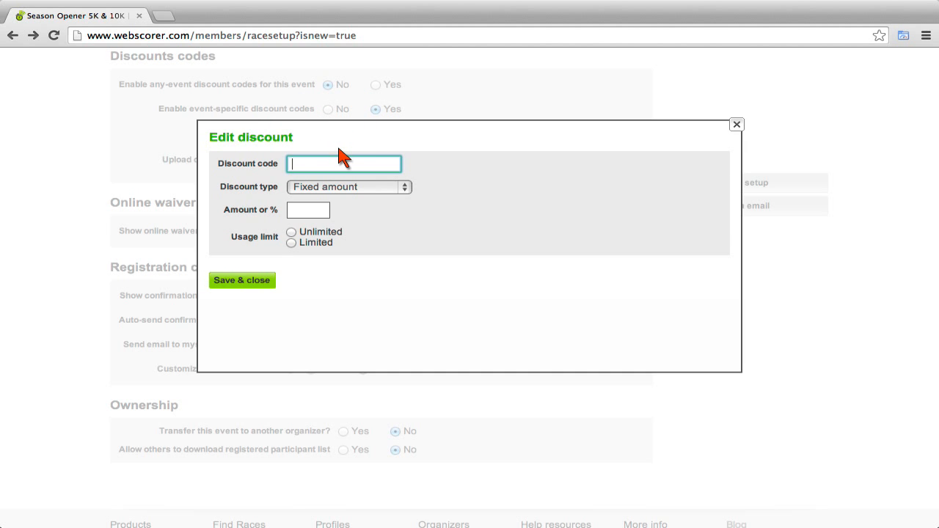
{"action": "type", "text": "VolunteerX"}
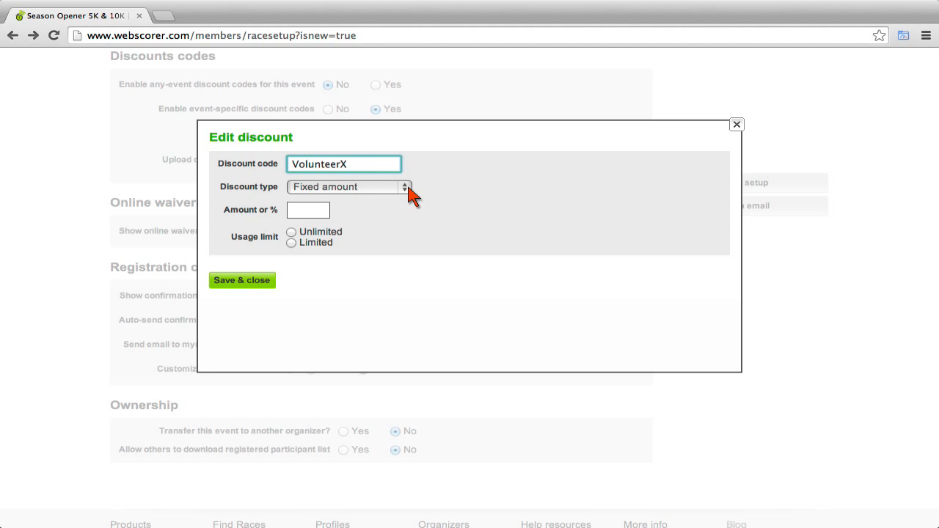
{"action": "left_click", "coordinate": [406, 188]}
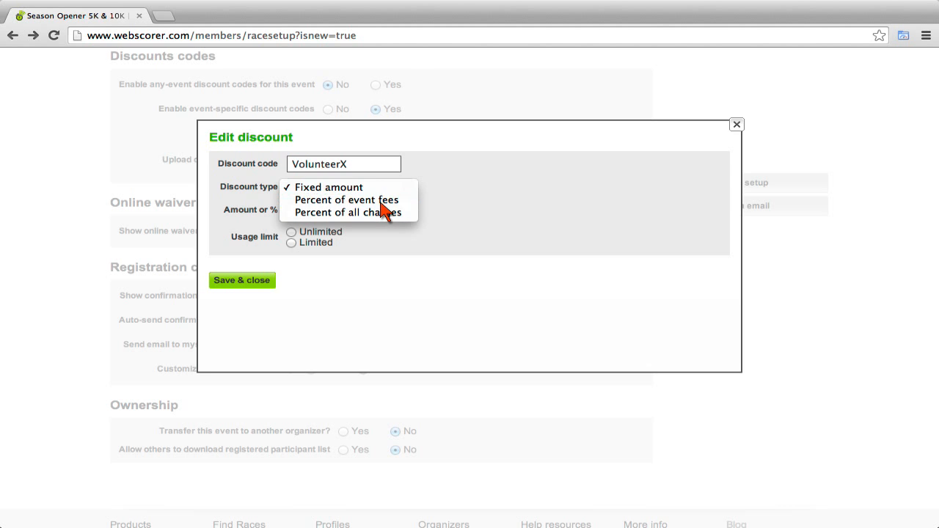
{"action": "left_click", "coordinate": [381, 205]}
{"action": "left_click", "coordinate": [310, 214]}
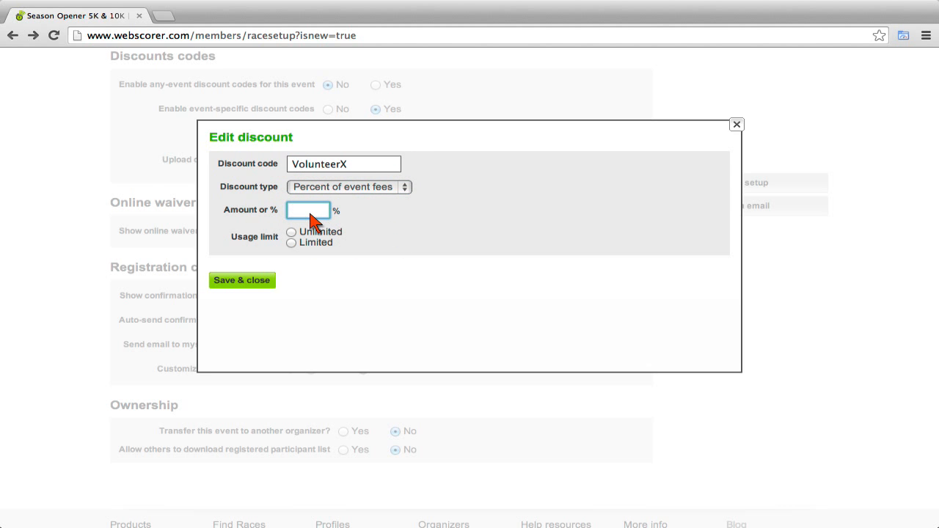
{"action": "type", "text": "50"}
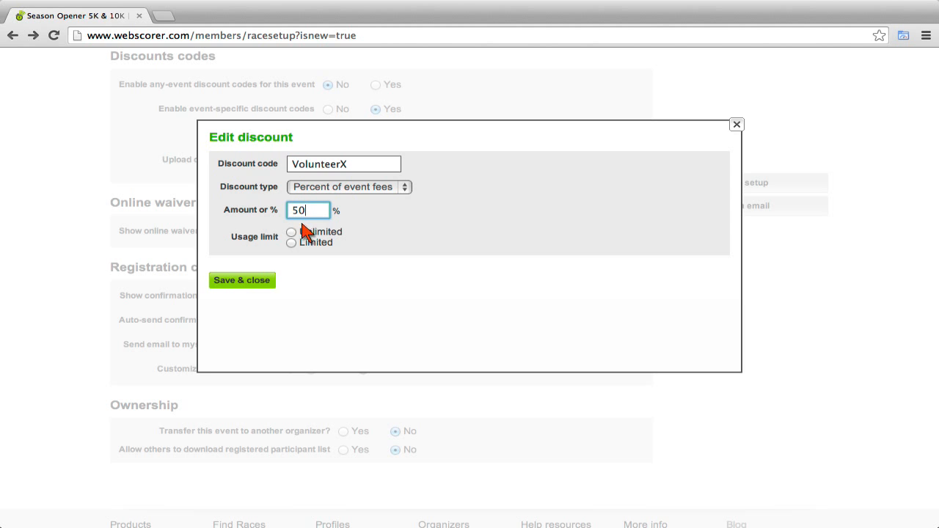
{"action": "left_click", "coordinate": [292, 243]}
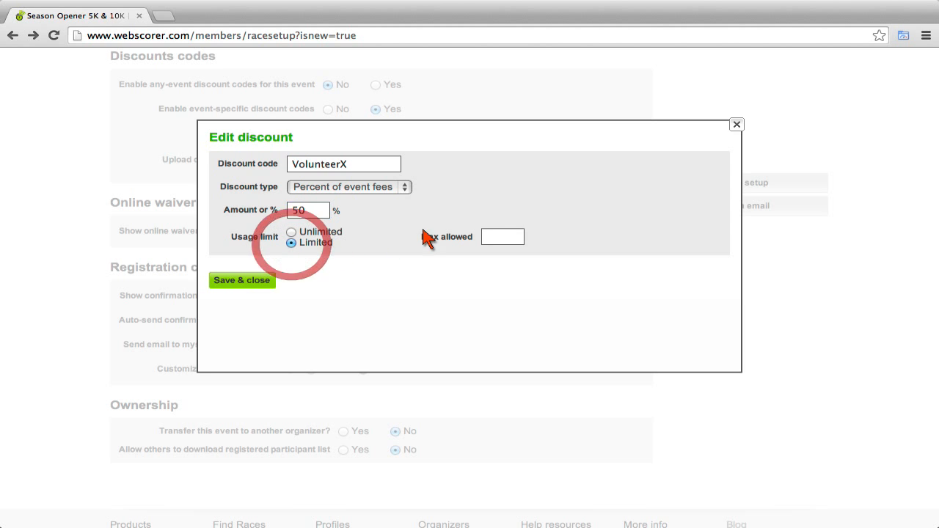
{"action": "left_click", "coordinate": [510, 240]}
{"action": "type", "text": "5"}
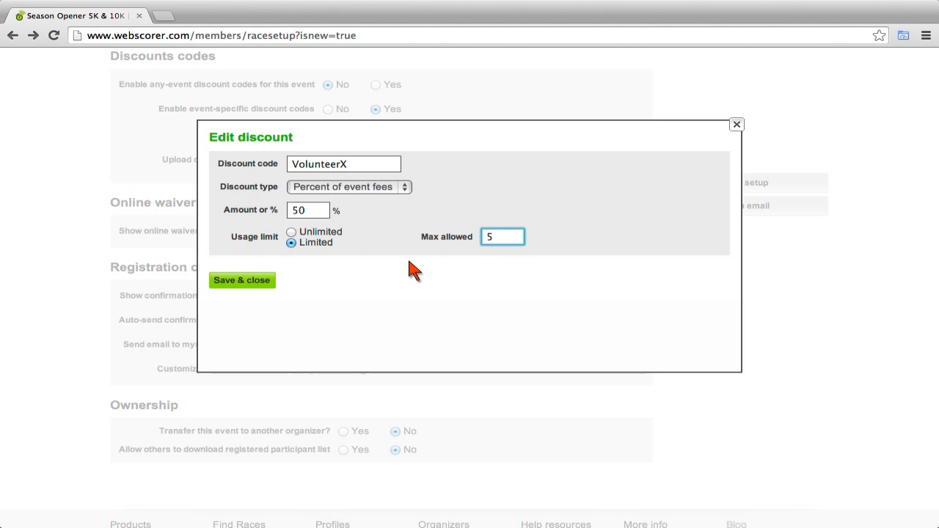
{"action": "left_click", "coordinate": [254, 285]}
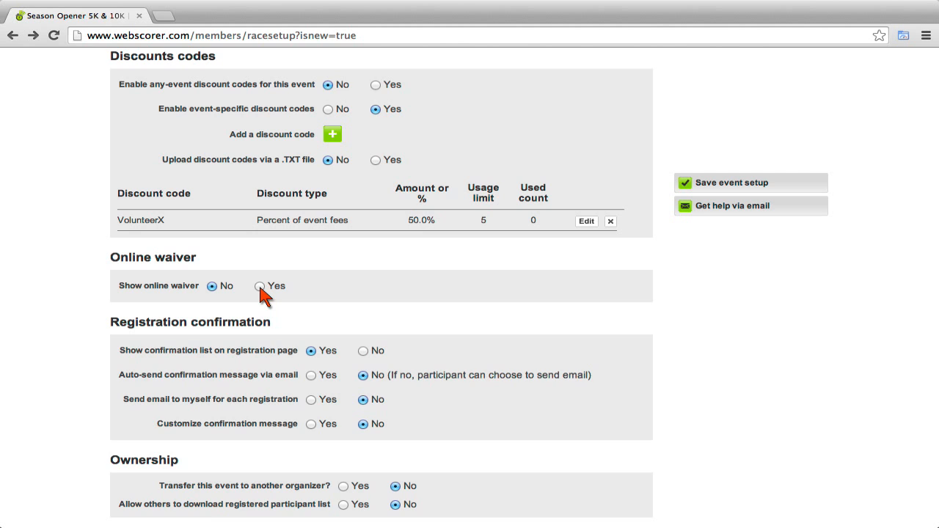
Turn on the online waiver and paste the risk-and-release text as its waiver message.
{"action": "left_click", "coordinate": [260, 287]}
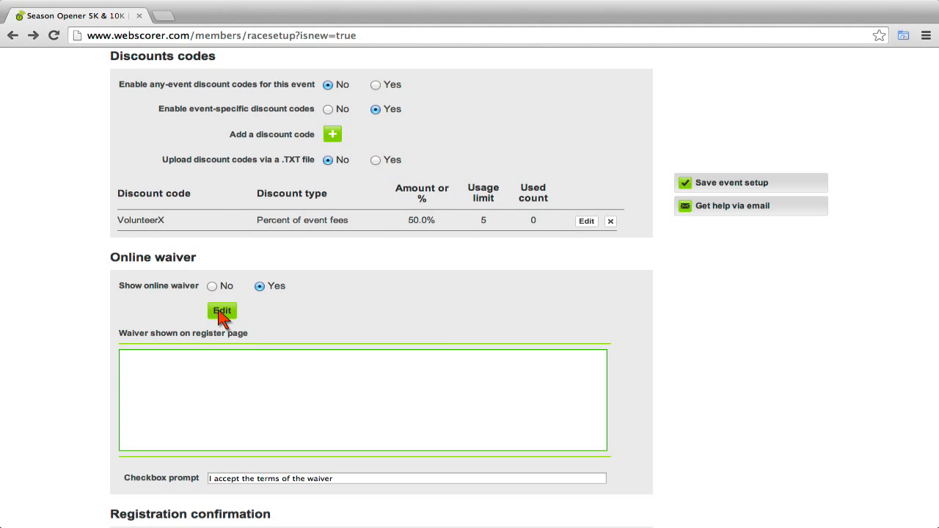
{"action": "left_click", "coordinate": [221, 312]}
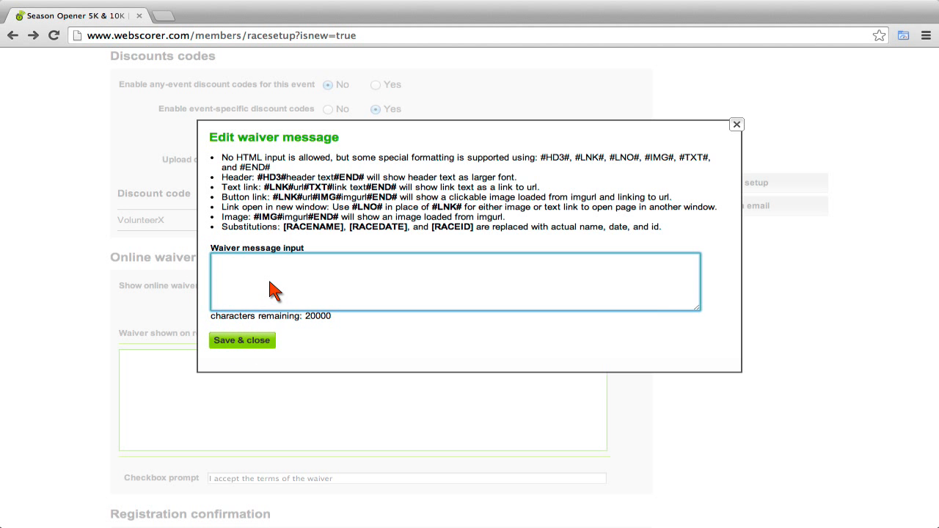
{"action": "key", "text": "super+v"}
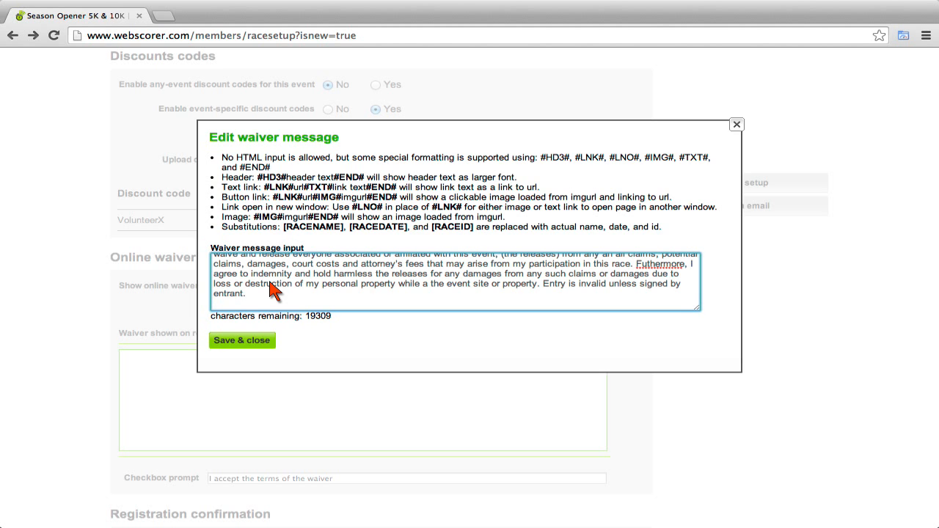
{"action": "scroll", "coordinate": [270, 290], "scroll_direction": "up", "scroll_amount": 5}
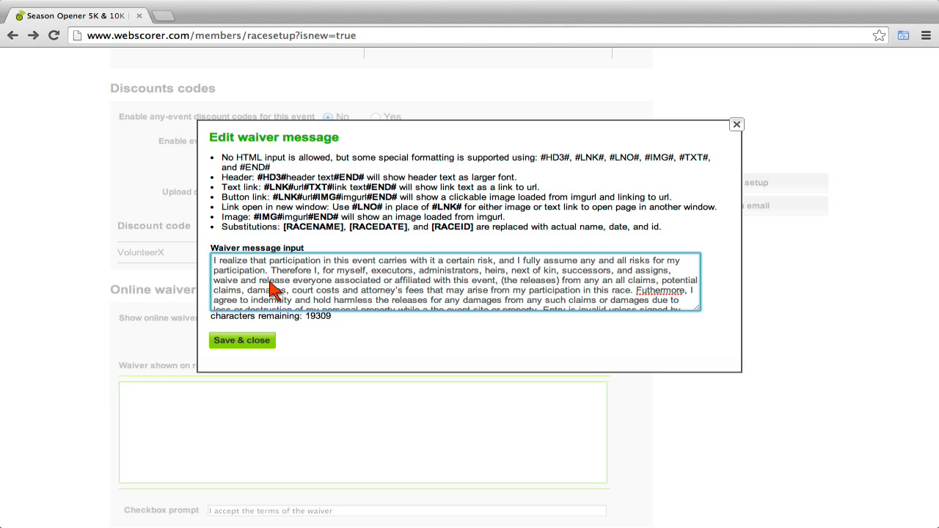
{"action": "left_click", "coordinate": [252, 341]}
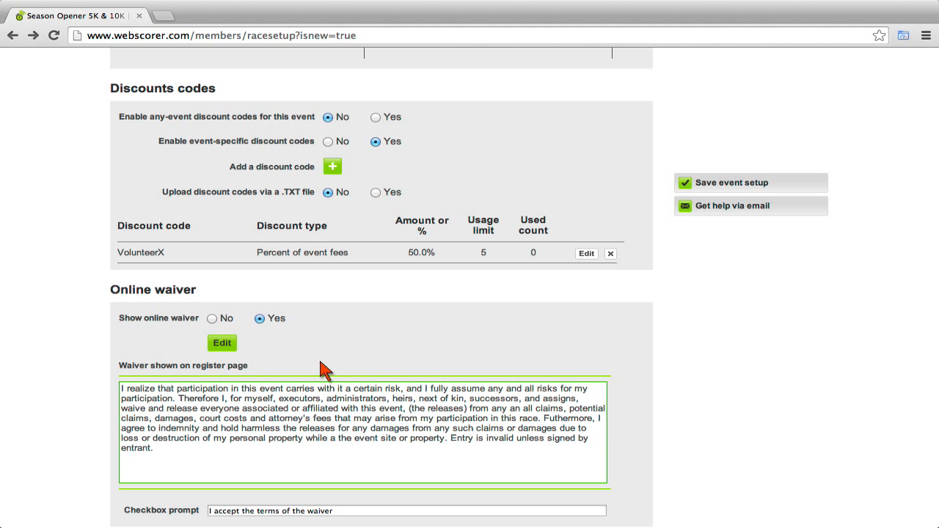
{"action": "scroll", "coordinate": [318, 367], "scroll_direction": "down", "scroll_amount": 3}
{"action": "scroll", "coordinate": [325, 371], "scroll_direction": "down", "scroll_amount": 8}
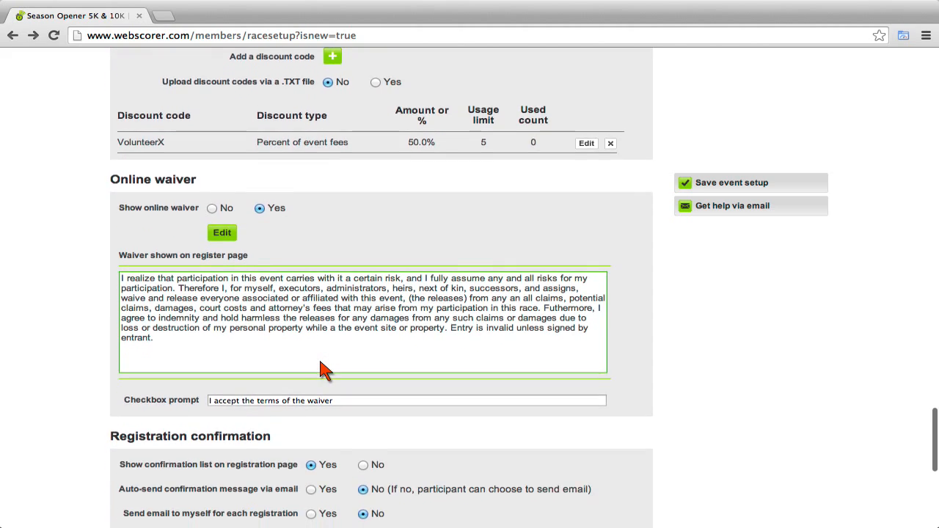
{"action": "scroll", "coordinate": [323, 370], "scroll_direction": "down", "scroll_amount": 3}
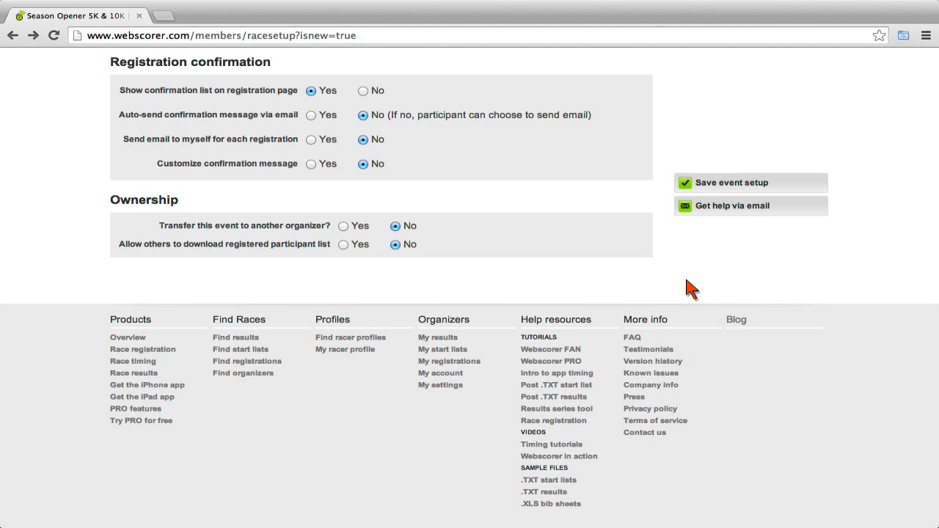
Save the event setup and go to the Season Opener 5K and 10K registration page.
{"action": "left_click", "coordinate": [755, 183]}
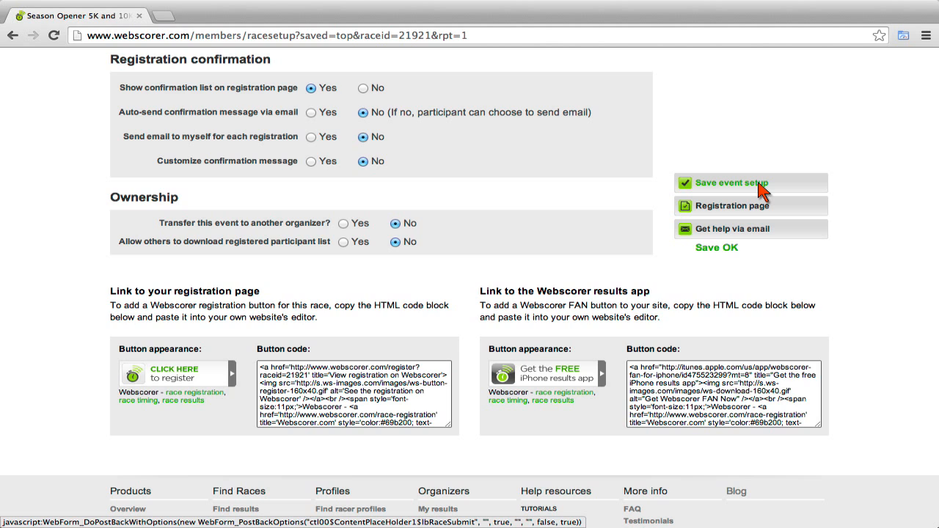
{"action": "left_click", "coordinate": [743, 207]}
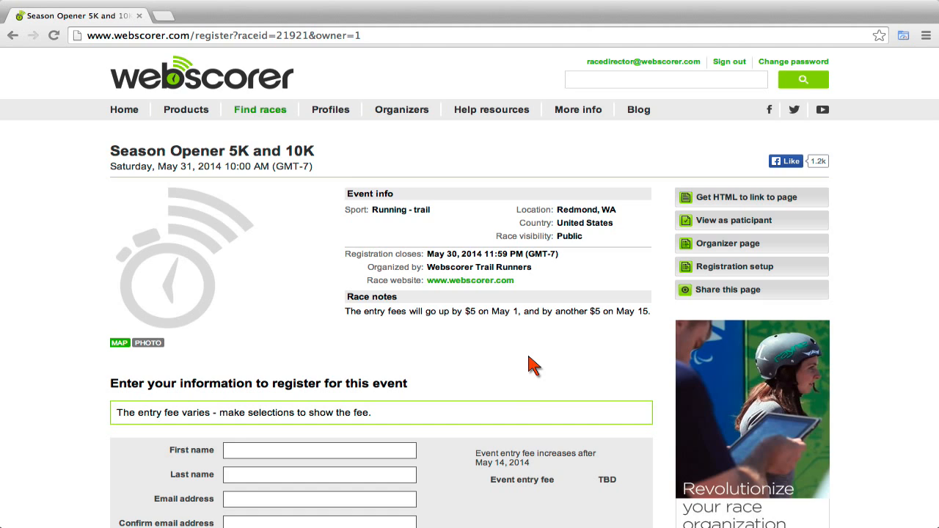
Enter the registrant's first and last name, e-mail address, and the same e-mail as confirmation.
{"action": "left_click", "coordinate": [534, 366]}
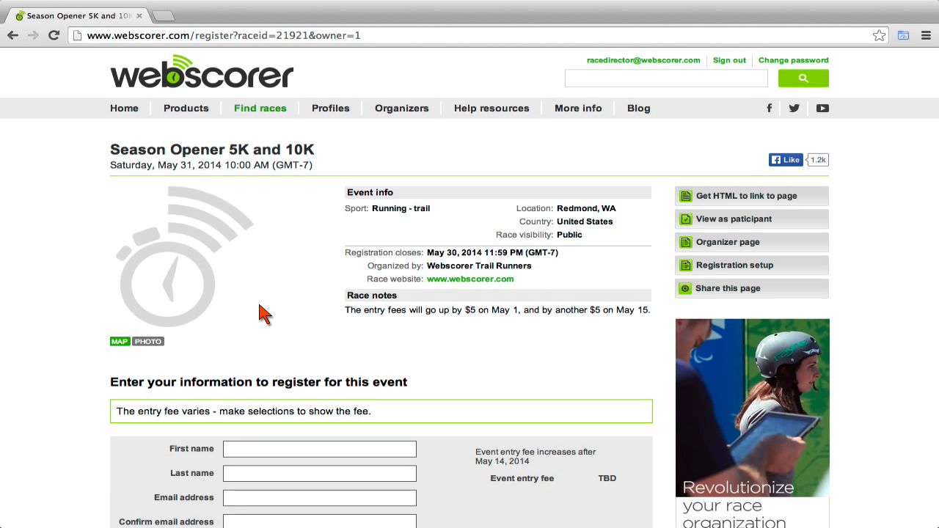
{"action": "scroll", "coordinate": [263, 314], "scroll_direction": "down", "scroll_amount": 3}
{"action": "scroll", "coordinate": [263, 314], "scroll_direction": "down", "scroll_amount": 5}
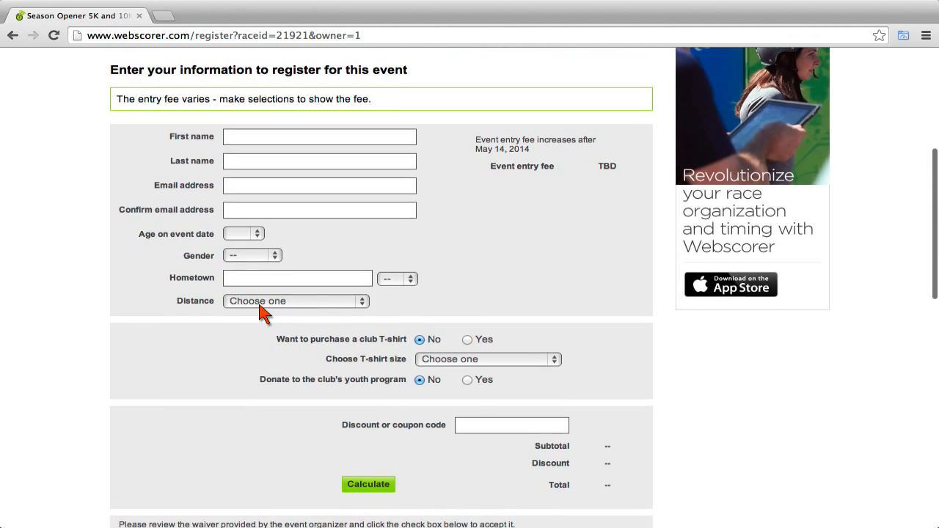
{"action": "left_click", "coordinate": [268, 131]}
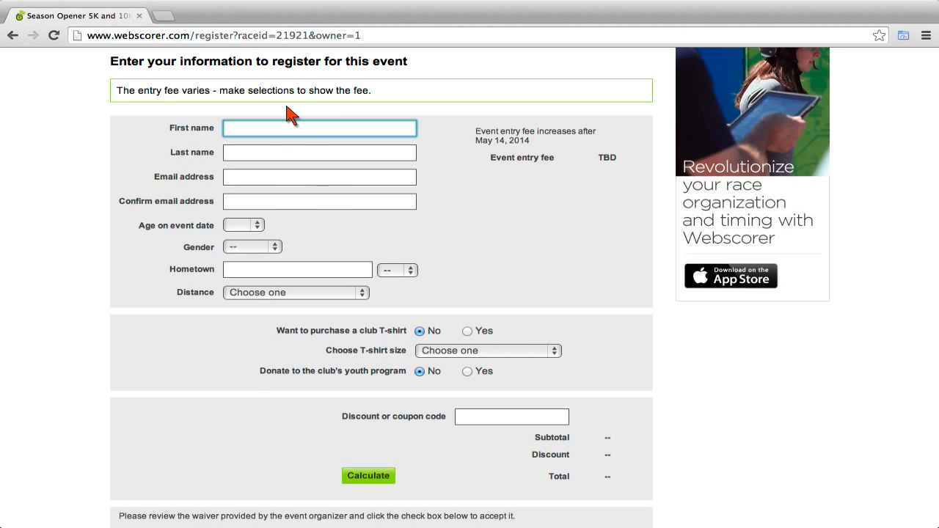
{"action": "key", "text": "Tab"}
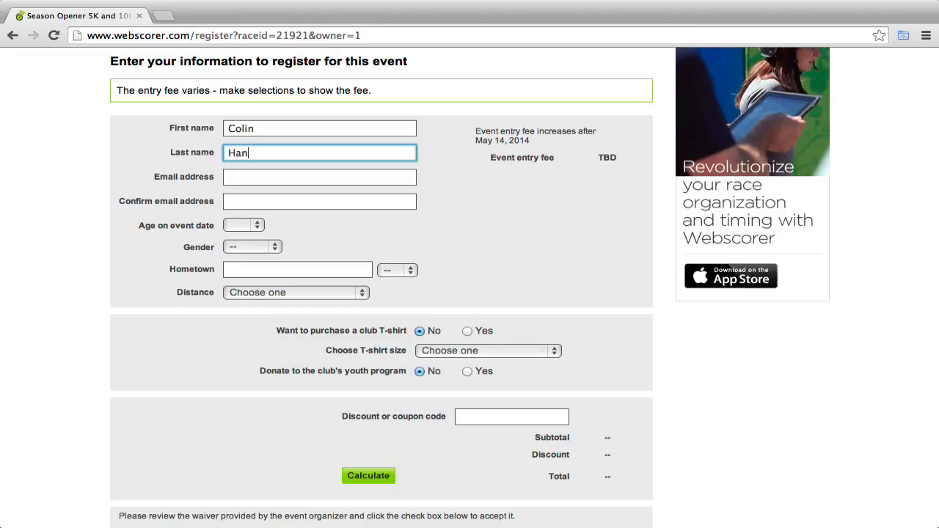
{"action": "key", "text": "Tab"}
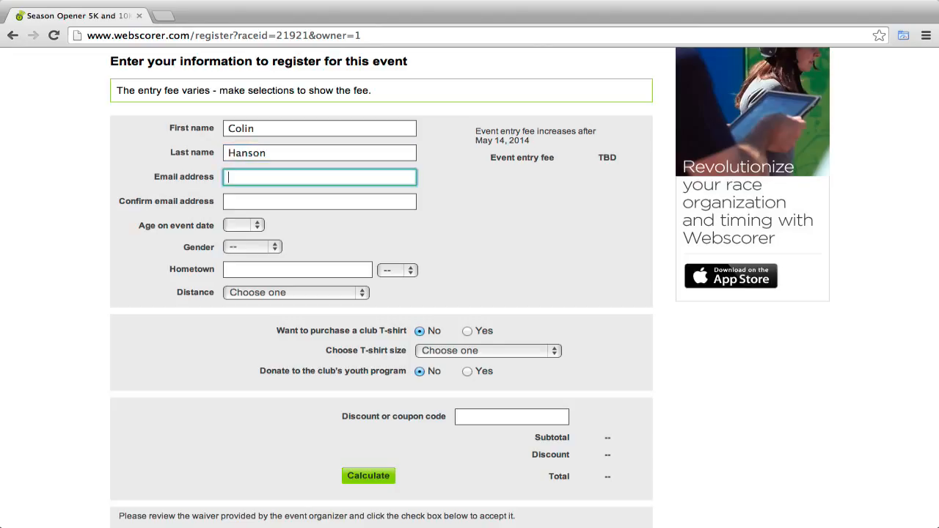
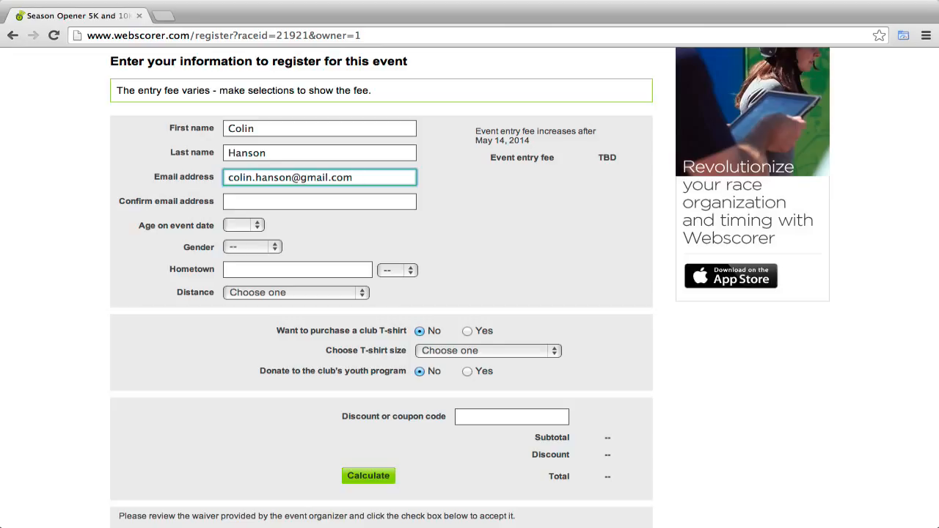
{"action": "key", "text": "Tab"}
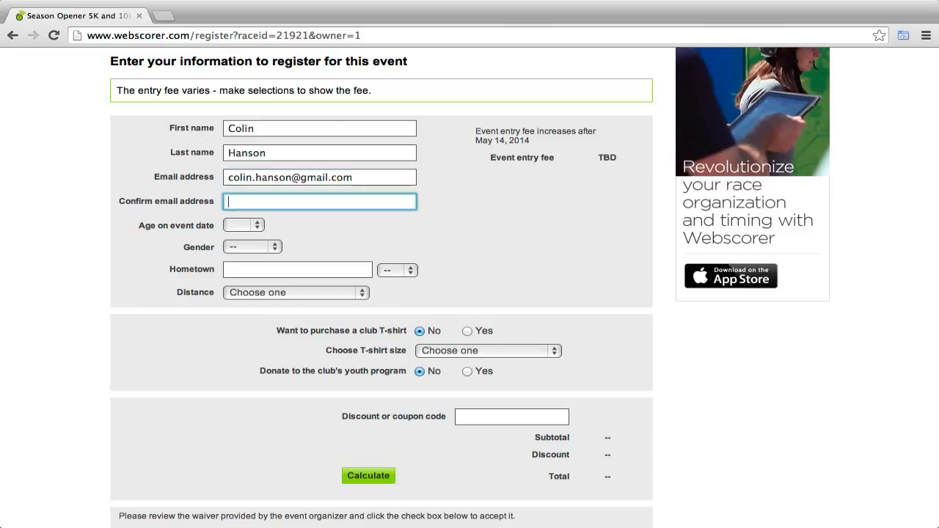
{"action": "key", "text": "super+v"}
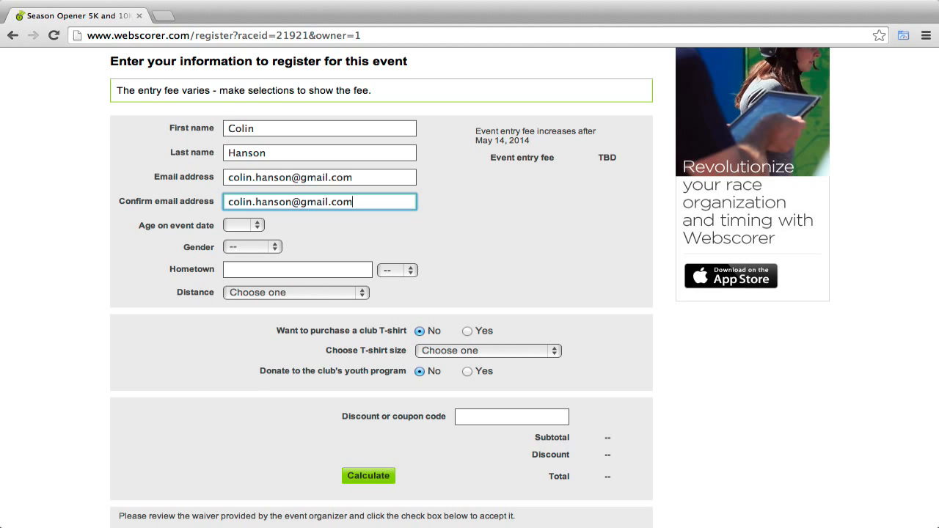
{"action": "key", "text": "Tab"}
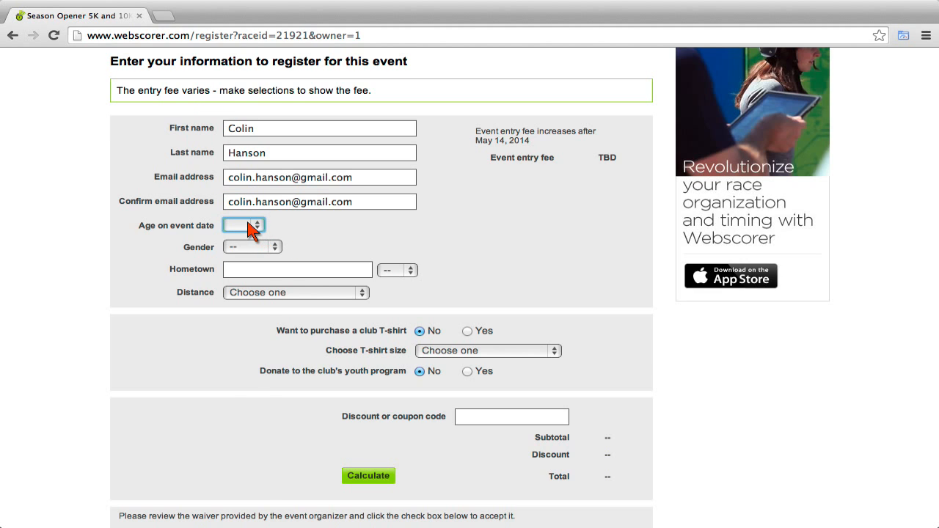
Set age 51, gender Male, hometown Redmond, WA, and the 10K distance.
{"action": "left_click", "coordinate": [255, 225]}
{"action": "scroll", "coordinate": [233, 490], "scroll_direction": "down", "scroll_amount": 10}
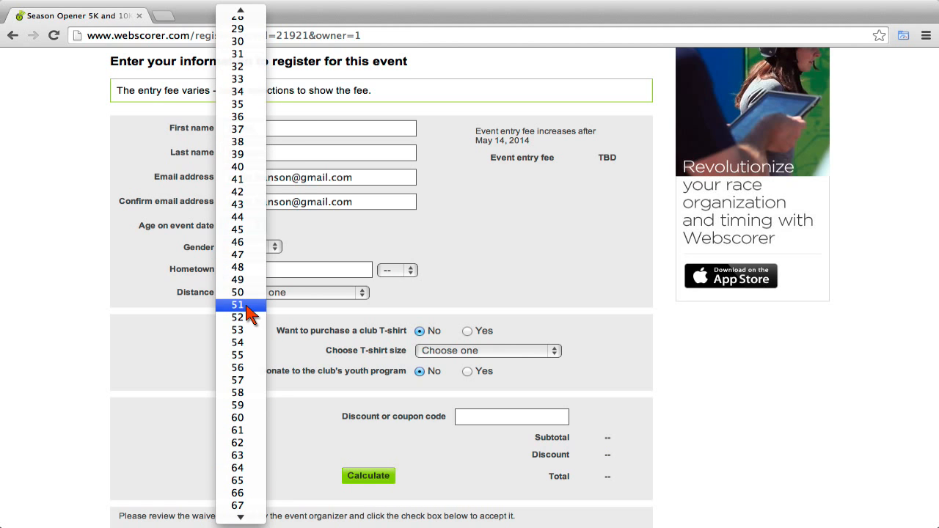
{"action": "left_click", "coordinate": [246, 304]}
{"action": "left_click", "coordinate": [276, 248]}
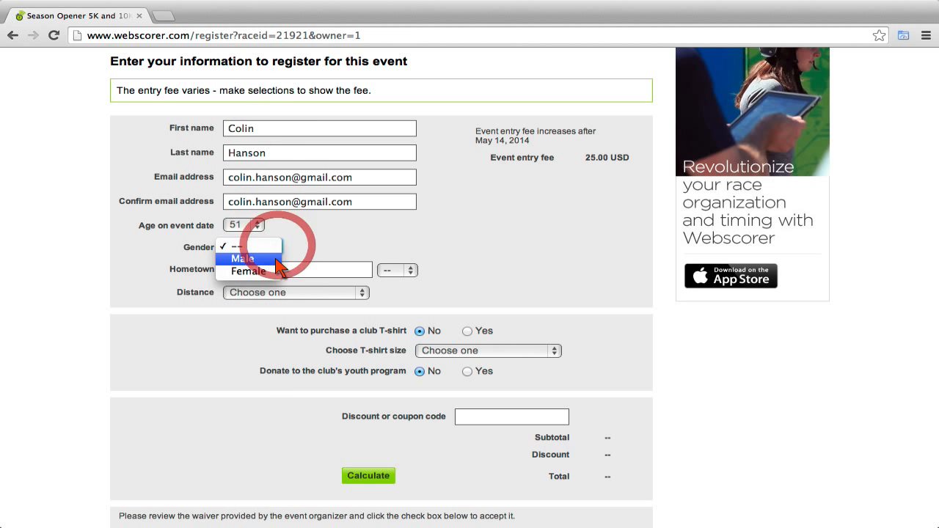
{"action": "left_click", "coordinate": [264, 257]}
{"action": "left_click", "coordinate": [295, 276]}
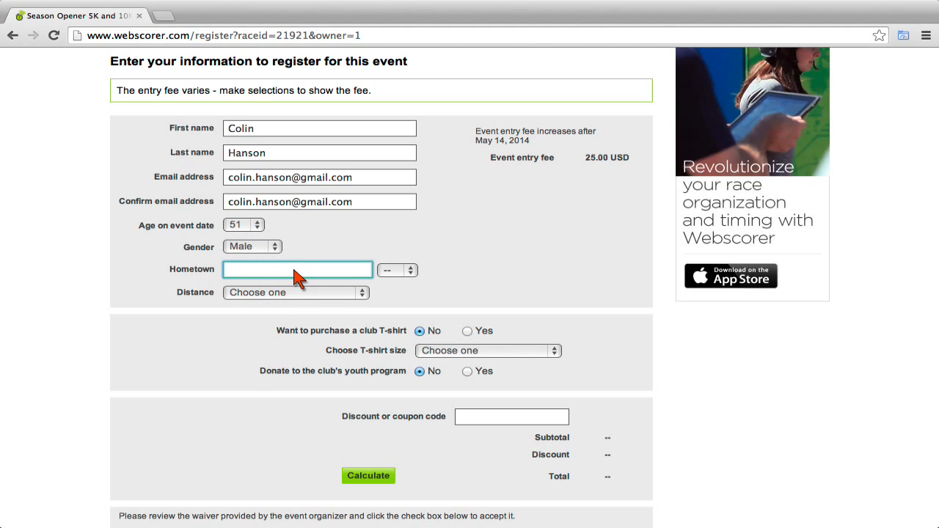
{"action": "type", "text": "REdmond"}
{"action": "key", "text": "BackSpace"}
{"action": "key", "text": "BackSpace"}
{"action": "key", "text": "BackSpace"}
{"action": "key", "text": "BackSpace"}
{"action": "key", "text": "BackSpace"}
{"action": "key", "text": "BackSpace"}
{"action": "type", "text": "edmond"}
{"action": "key", "text": "Tab"}
{"action": "type", "text": "wa"}
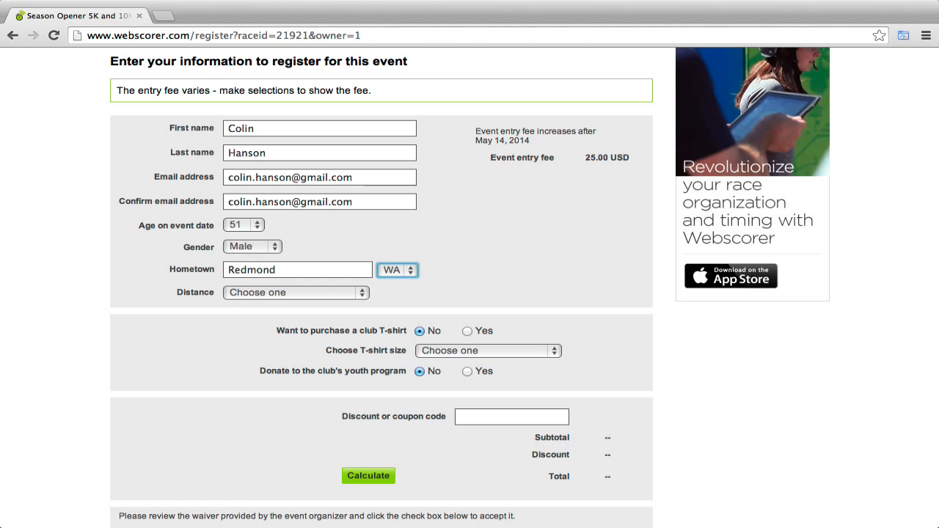
{"action": "key", "text": "Tab"}
{"action": "left_click", "coordinate": [247, 293]}
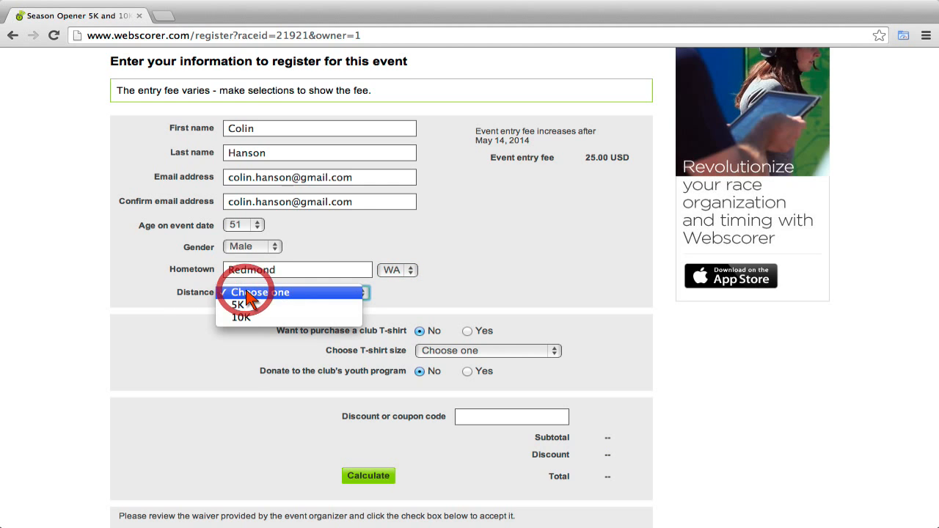
{"action": "left_click", "coordinate": [242, 317]}
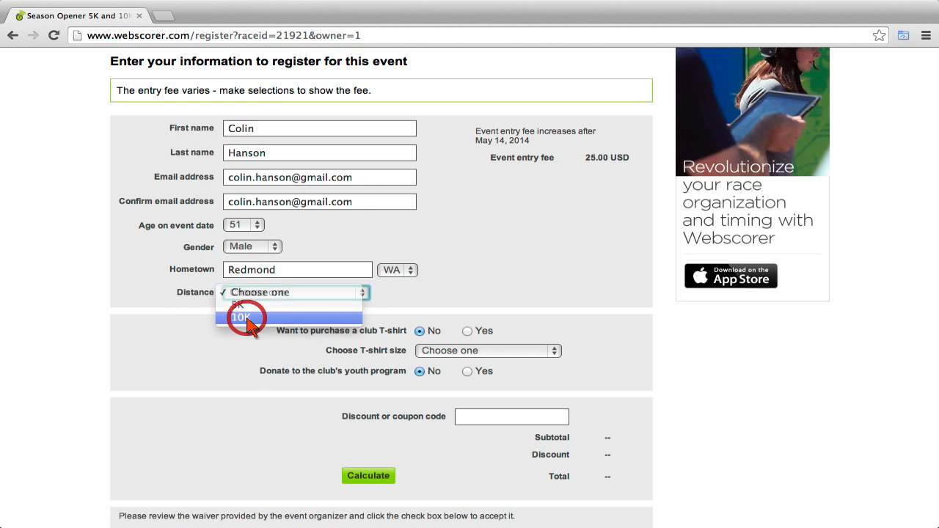
Add a Large club T-shirt and a 10 USD youth program donation.
{"action": "left_click", "coordinate": [467, 331]}
{"action": "left_click", "coordinate": [476, 351]}
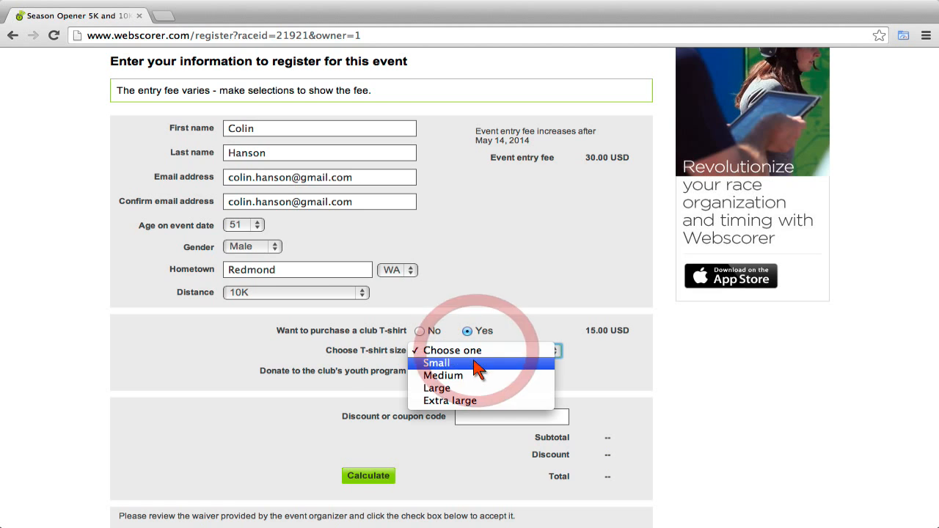
{"action": "left_click", "coordinate": [453, 388]}
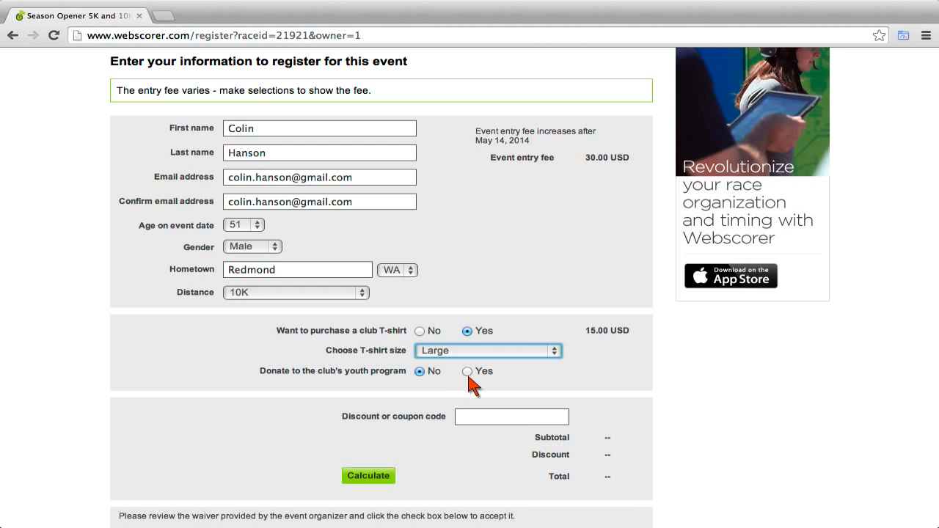
{"action": "left_click", "coordinate": [470, 372]}
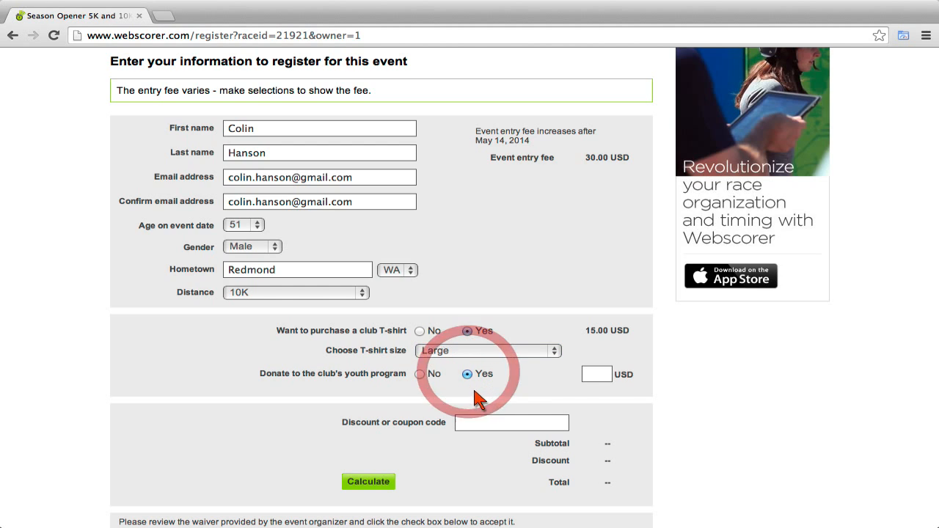
{"action": "left_click", "coordinate": [596, 374]}
{"action": "type", "text": "10"}
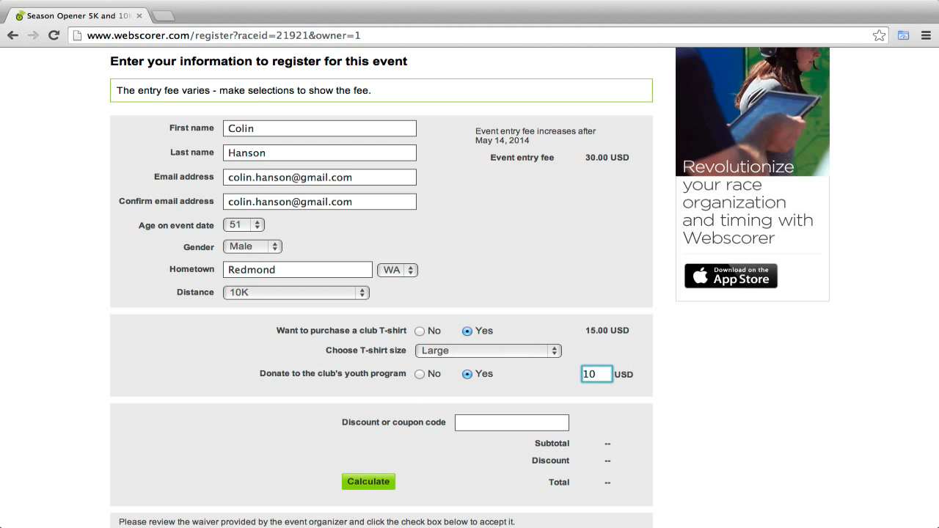
Apply coupon VolunteerX for a 40.00 USD total and accept the waiver terms.
{"action": "key", "text": "Tab"}
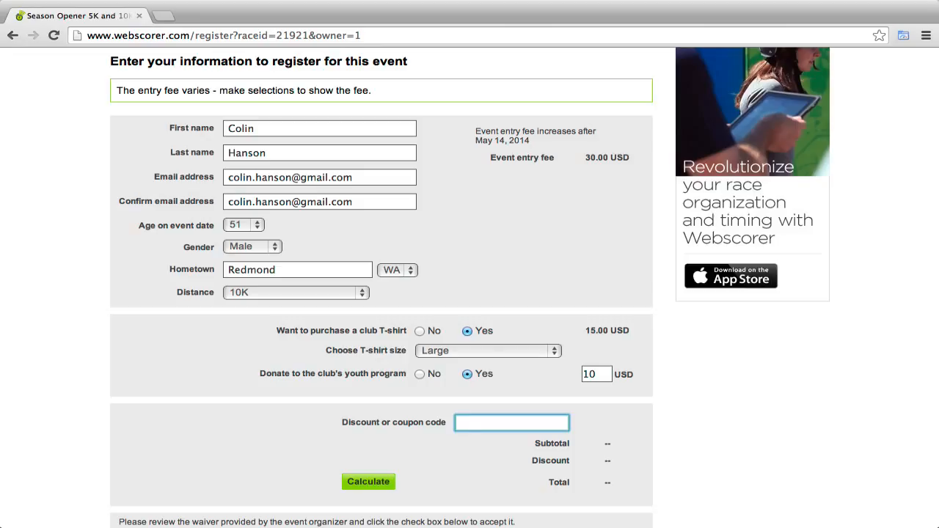
{"action": "type", "text": "VolunteerX"}
{"action": "left_click", "coordinate": [383, 483]}
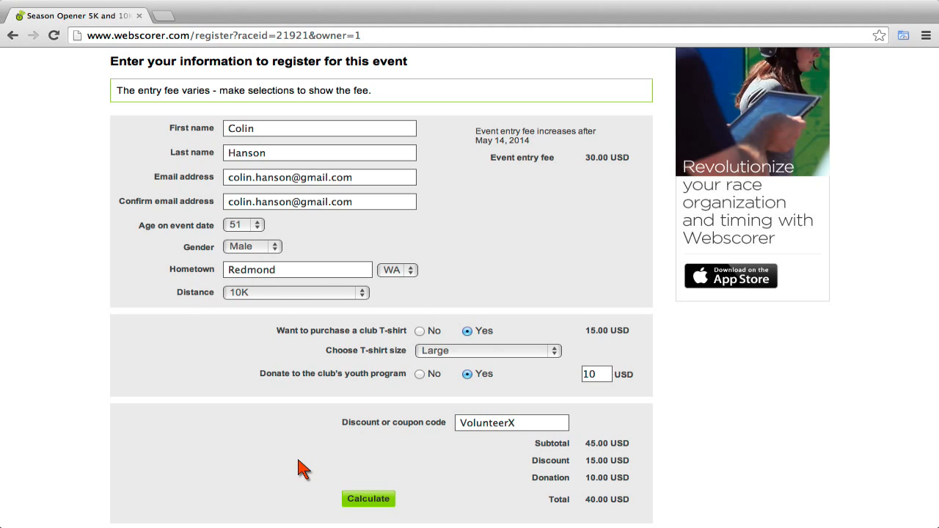
{"action": "scroll", "coordinate": [303, 468], "scroll_direction": "down", "scroll_amount": 5}
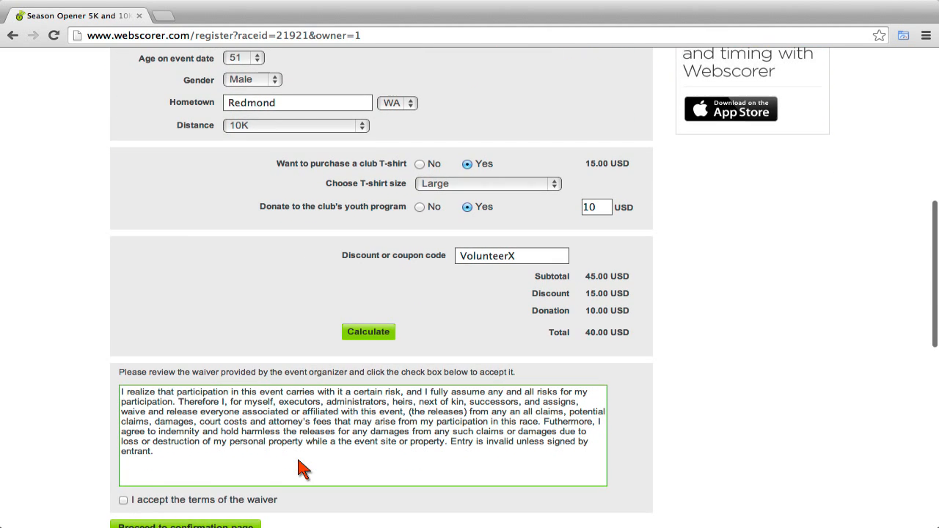
{"action": "left_click", "coordinate": [125, 501]}
{"action": "scroll", "coordinate": [140, 505], "scroll_direction": "down", "scroll_amount": 1}
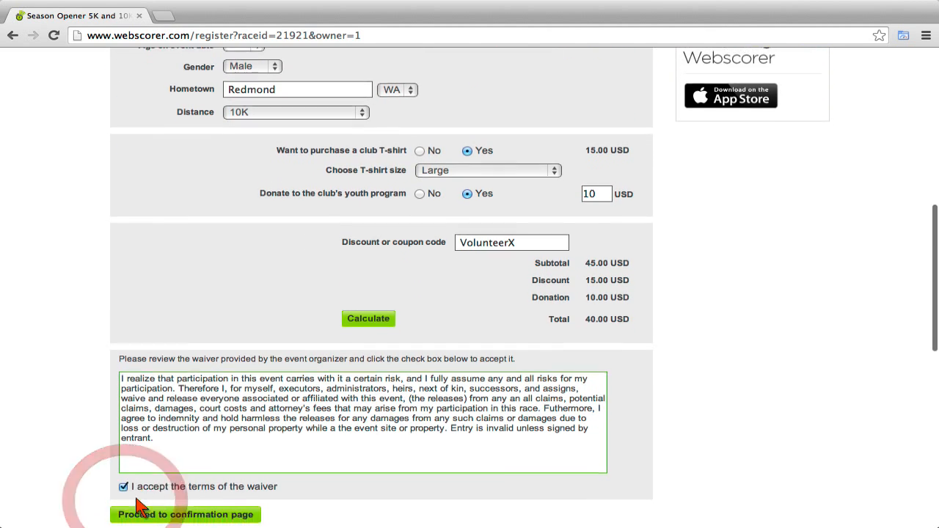
{"action": "scroll", "coordinate": [140, 505], "scroll_direction": "down", "scroll_amount": 3}
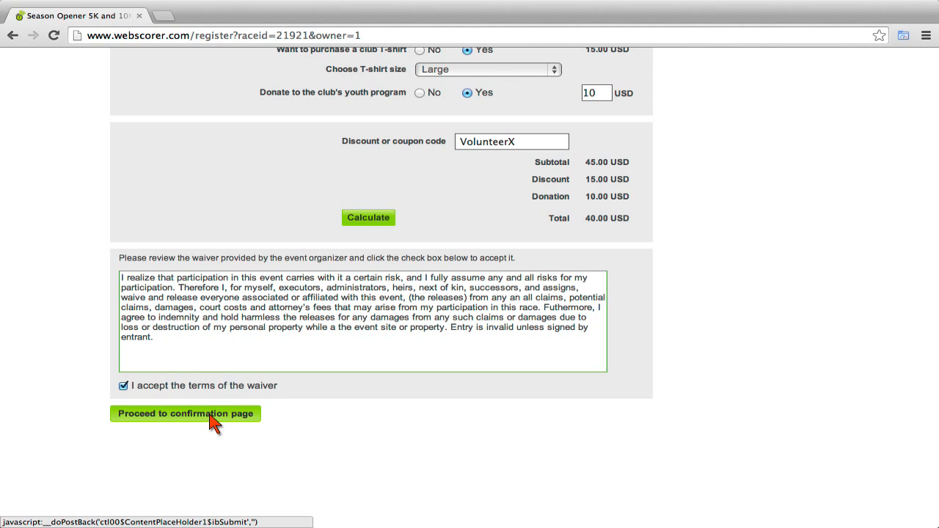
Proceed to confirmation and review the payment page showing the 40.00 USD 10K charge.
{"action": "left_click", "coordinate": [212, 417]}
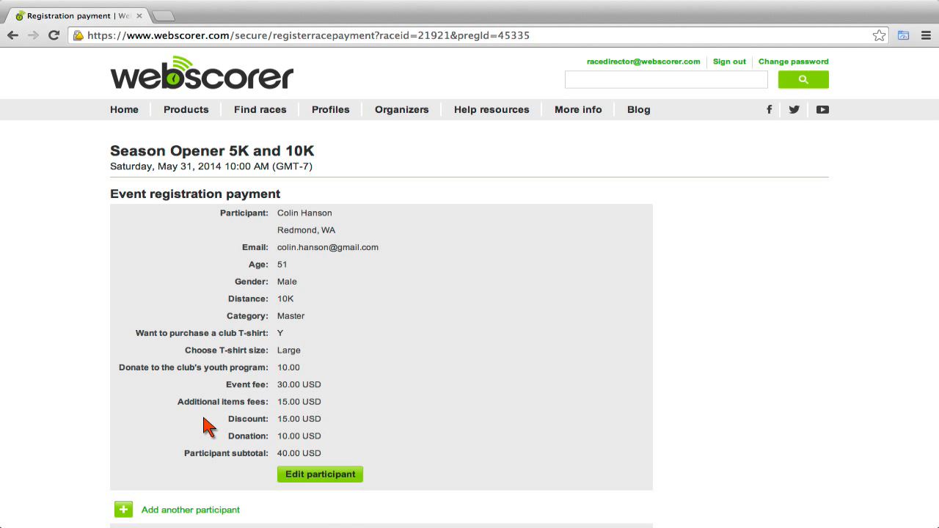
{"action": "scroll", "coordinate": [209, 425], "scroll_direction": "down", "scroll_amount": 5}
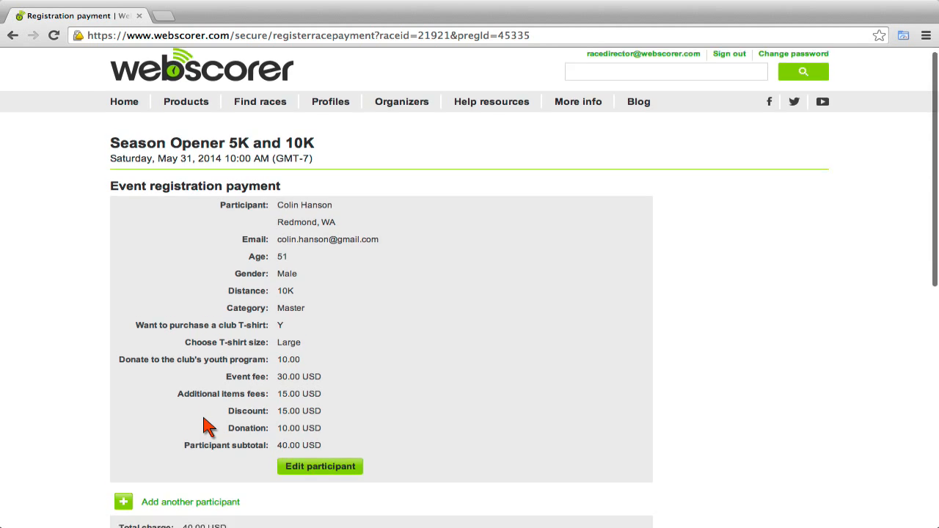
{"action": "scroll", "coordinate": [208, 425], "scroll_direction": "down", "scroll_amount": 3}
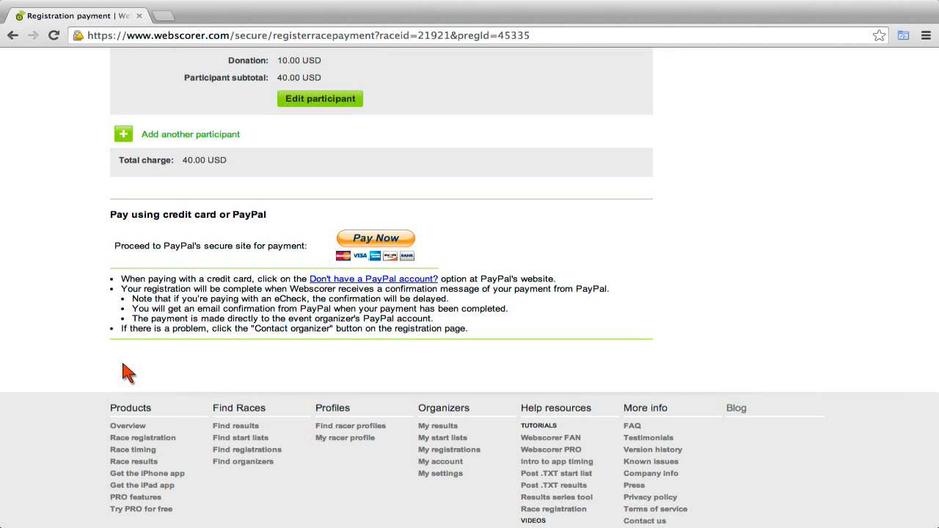
{"action": "scroll", "coordinate": [126, 373], "scroll_direction": "down", "scroll_amount": 3}
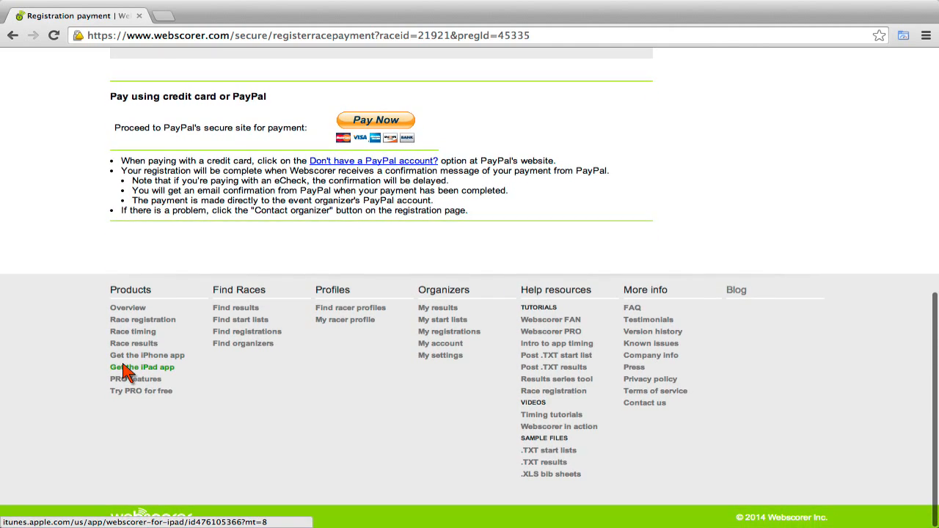
{"action": "scroll", "coordinate": [125, 367], "scroll_direction": "up", "scroll_amount": 2}
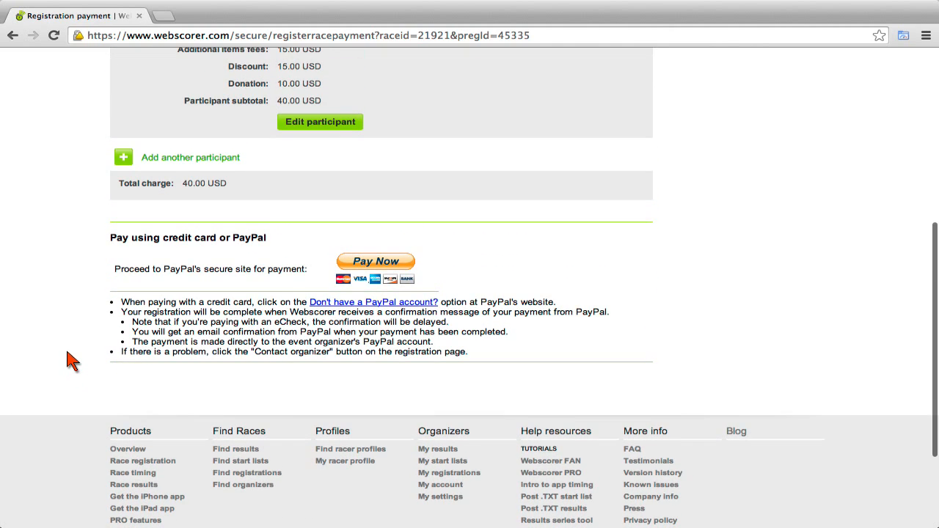
{"action": "scroll", "coordinate": [15, 357], "scroll_direction": "up", "scroll_amount": 3}
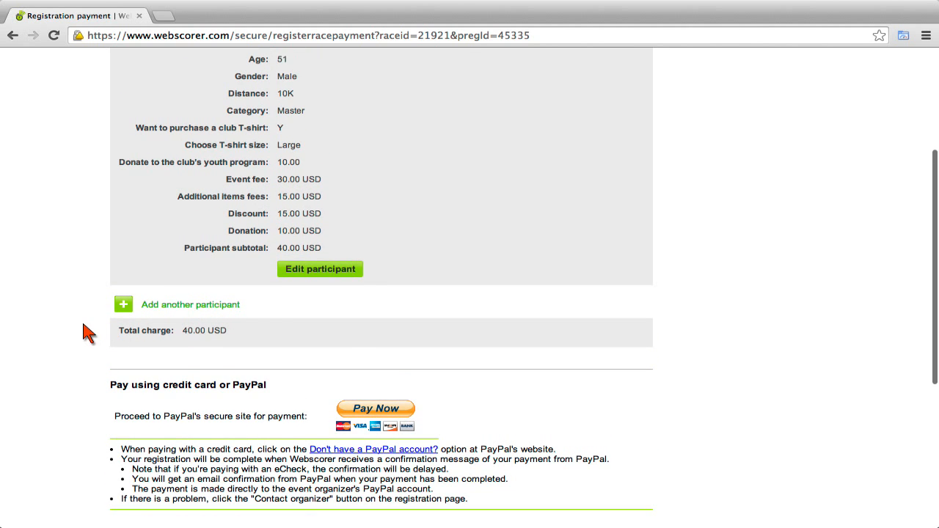
{"action": "scroll", "coordinate": [83, 333], "scroll_direction": "up", "scroll_amount": 5}
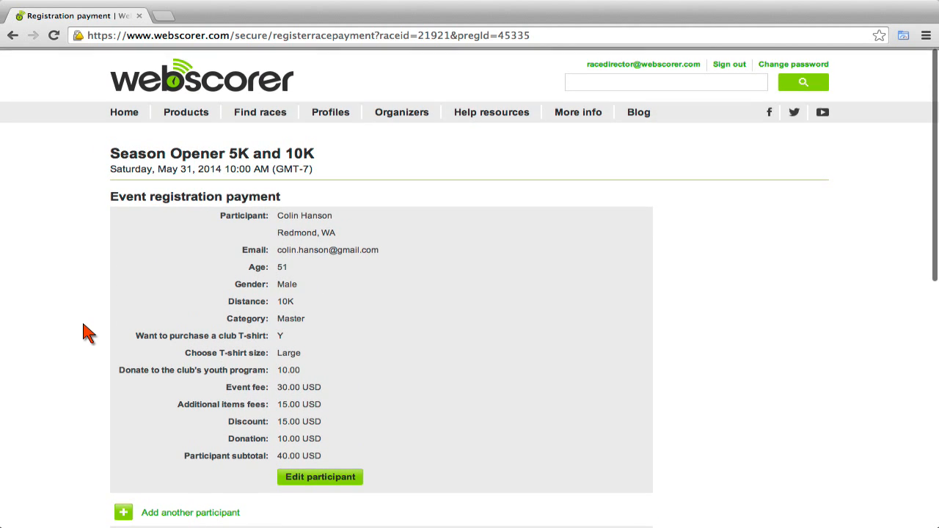